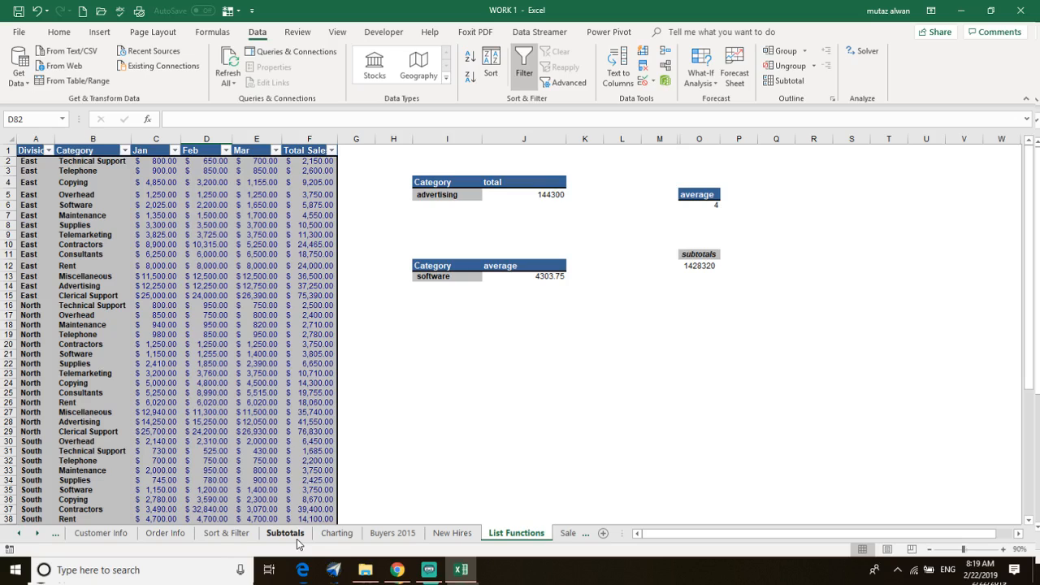
- Look through the Sales Data, Subtotals, Charting, Buyers 2015 and New Hires sheets, and open the Sort & Filter sheet
{"action": "left_click", "coordinate": [516, 431]}
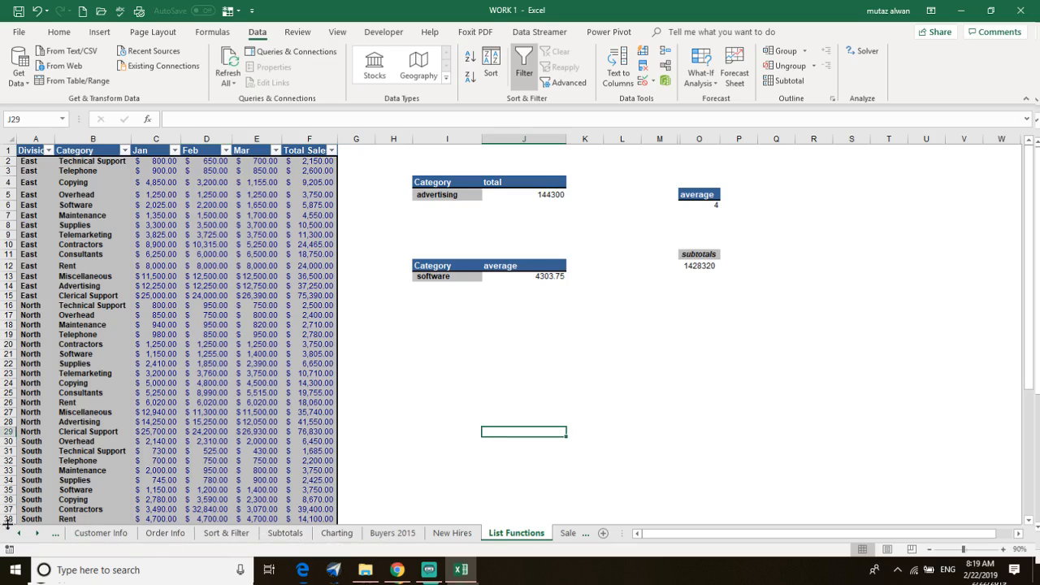
{"action": "right_click", "coordinate": [42, 540]}
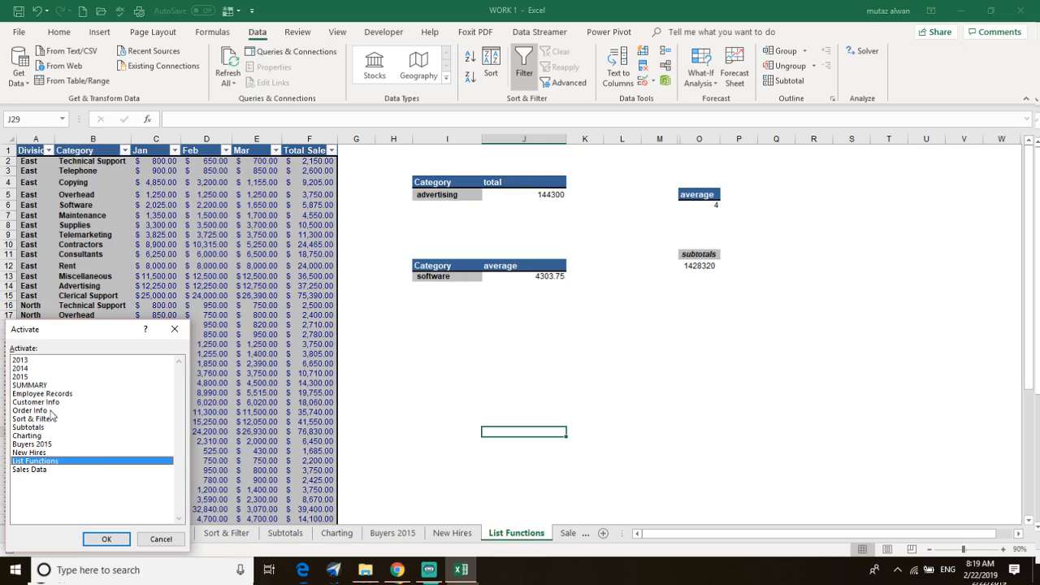
{"action": "double_click", "coordinate": [32, 470]}
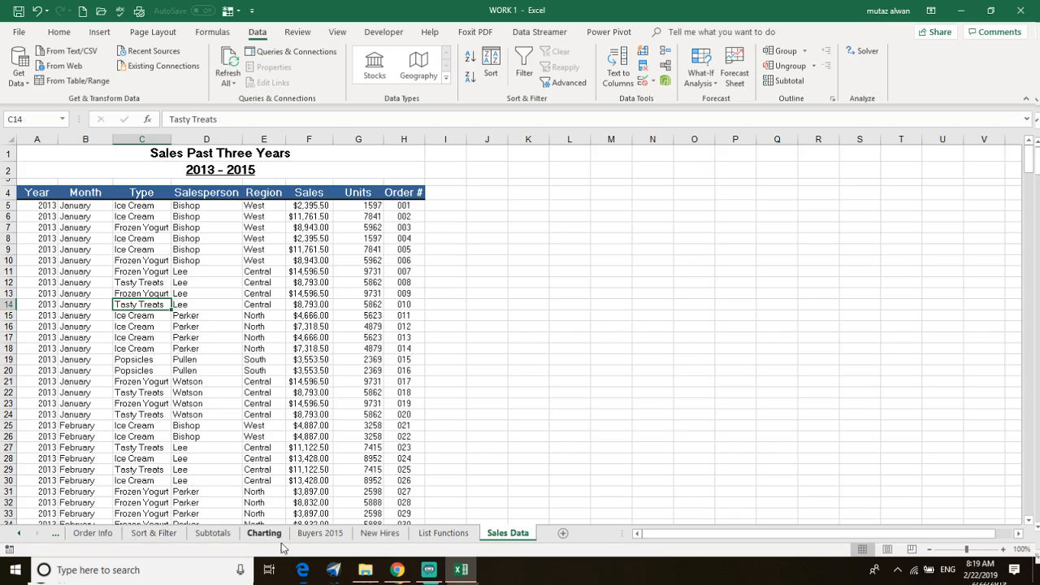
{"action": "left_click", "coordinate": [213, 532]}
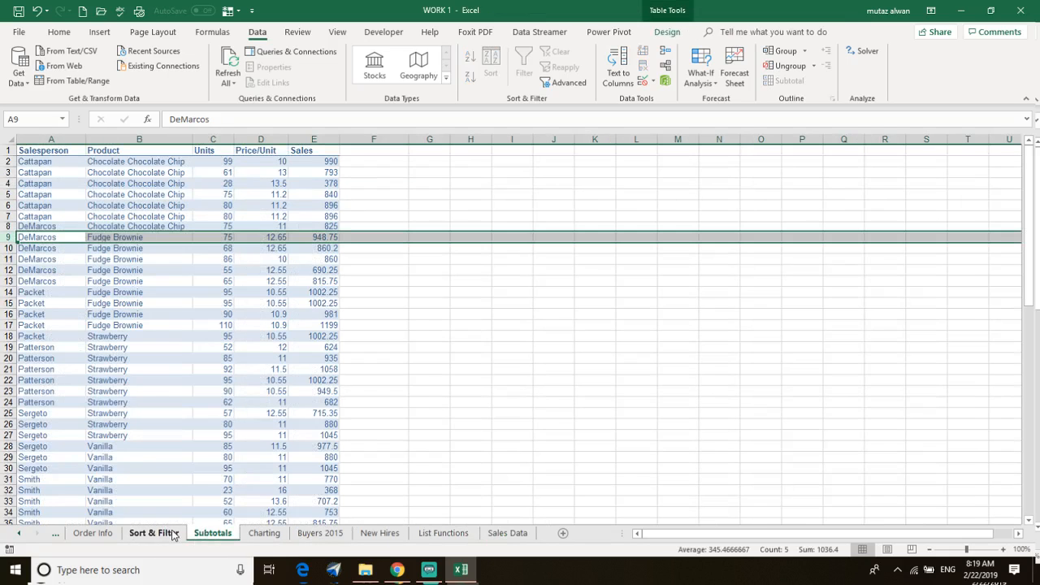
{"action": "left_click", "coordinate": [172, 534]}
{"action": "left_click", "coordinate": [264, 534]}
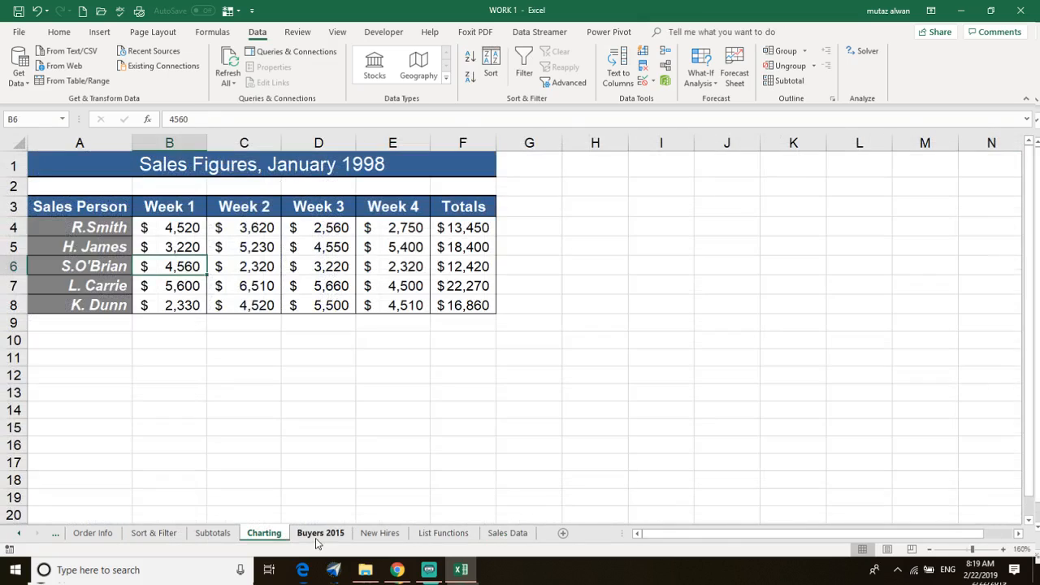
{"action": "left_click", "coordinate": [318, 535]}
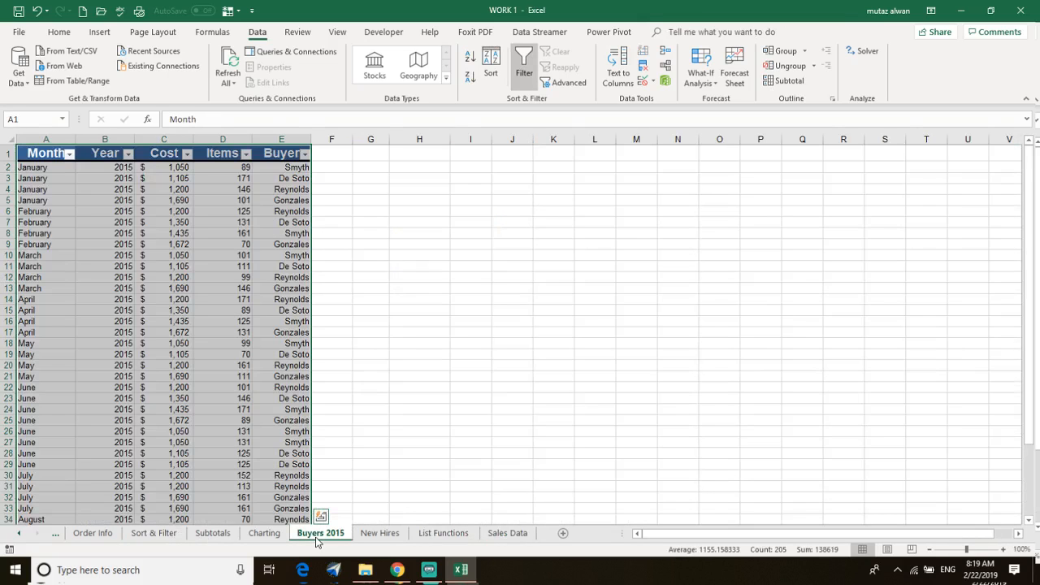
{"action": "left_click", "coordinate": [375, 533]}
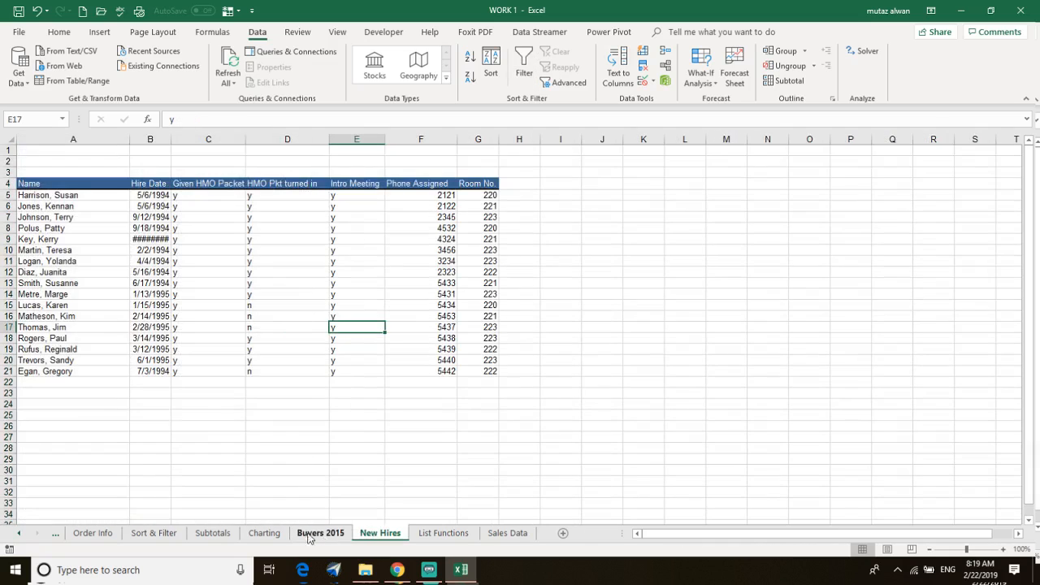
{"action": "left_click", "coordinate": [264, 534]}
{"action": "left_click", "coordinate": [213, 533]}
{"action": "left_click", "coordinate": [158, 533]}
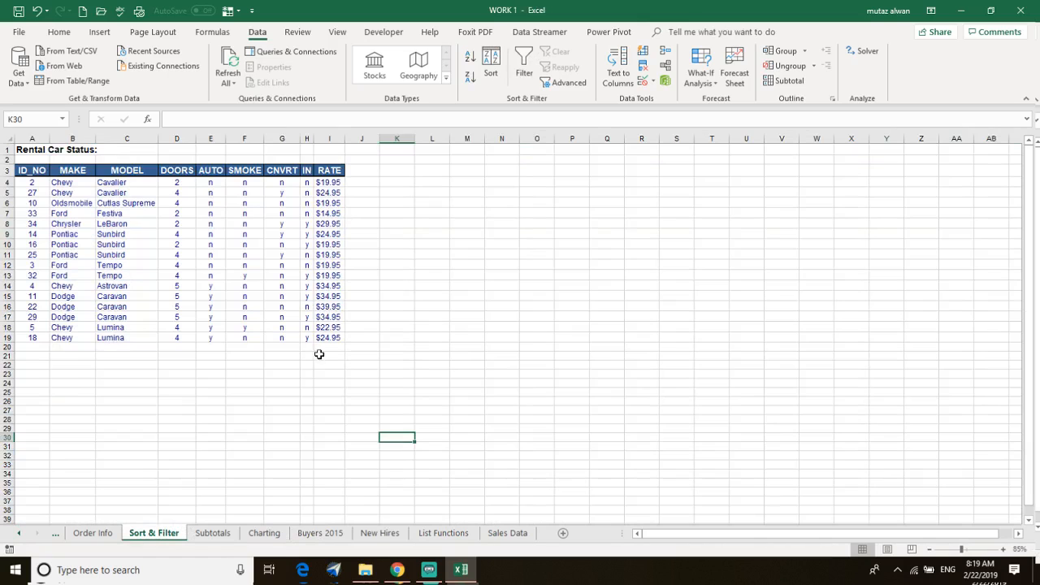
- Format the range A1:I20 as a table in a light aqua style, without marking it as having headers
{"action": "left_click_drag", "start_coordinate": [331, 345], "coordinate": [16, 151]}
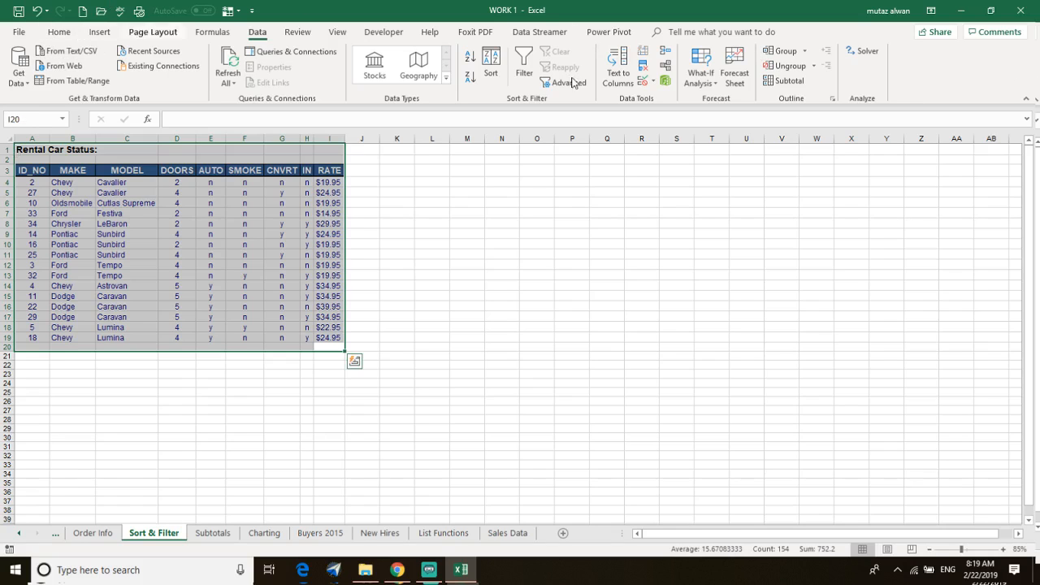
{"action": "left_click", "coordinate": [59, 31]}
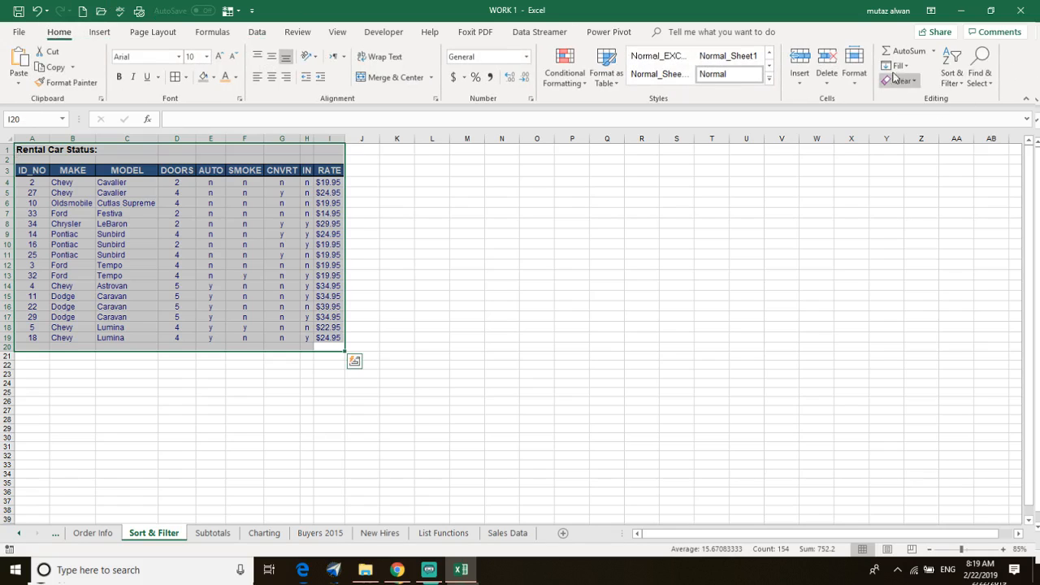
{"action": "left_click", "coordinate": [605, 72]}
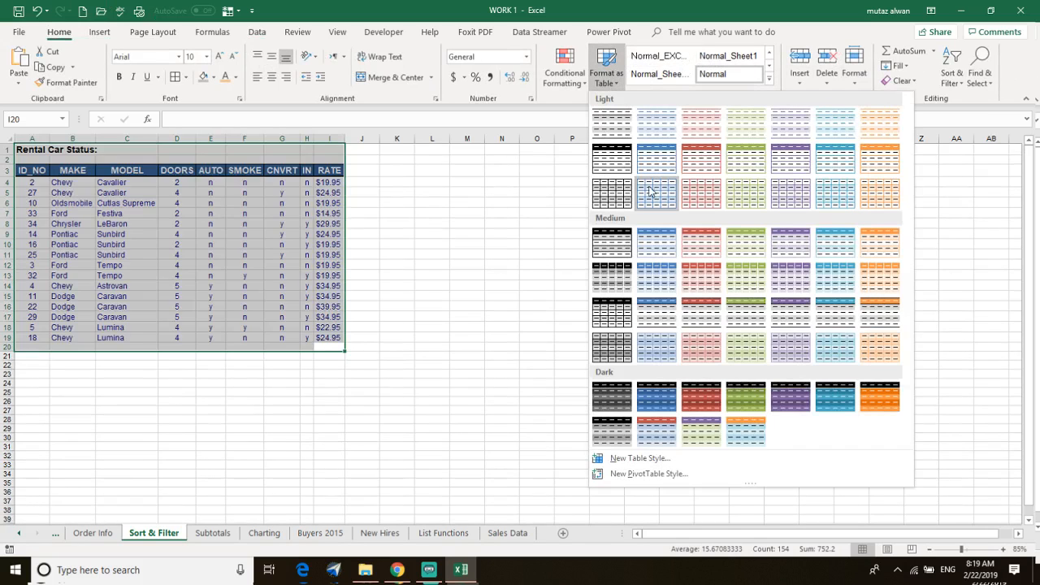
{"action": "left_click", "coordinate": [837, 173]}
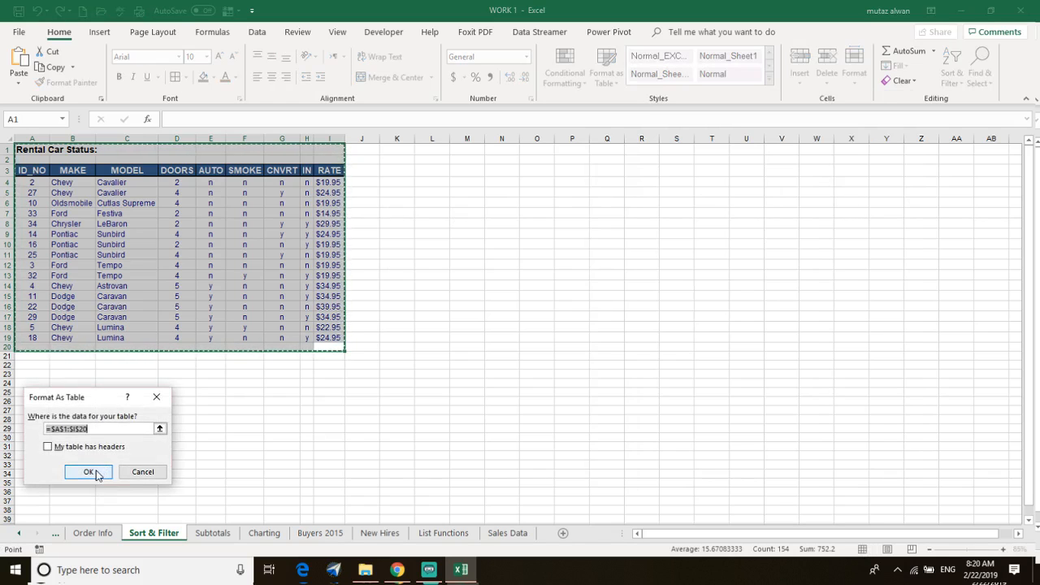
{"action": "left_click", "coordinate": [88, 472]}
{"action": "left_click", "coordinate": [559, 234]}
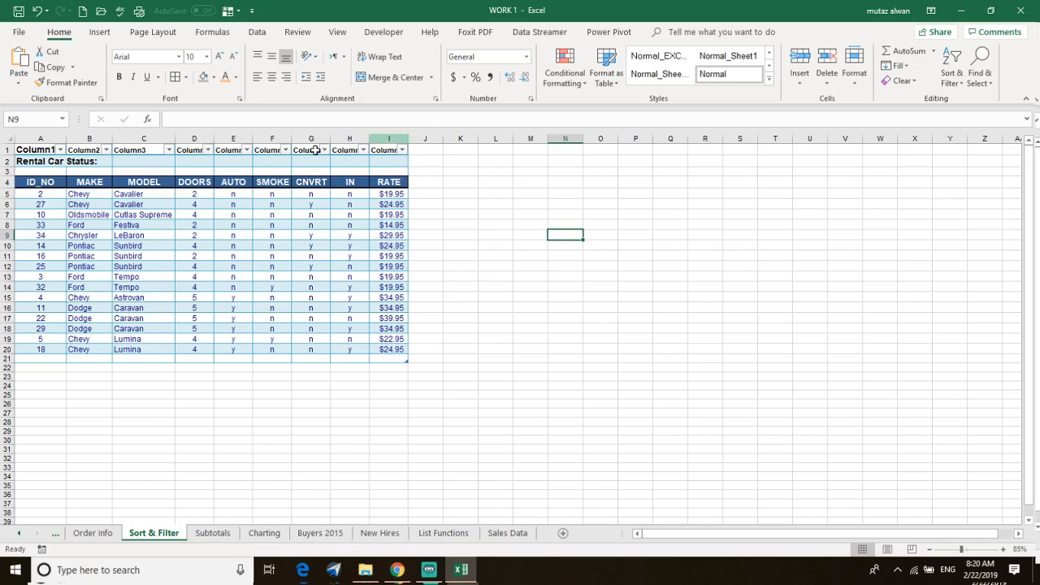
- Enter "porche" as a make in cell B21 and clear the cell again
{"action": "left_click", "coordinate": [42, 183]}
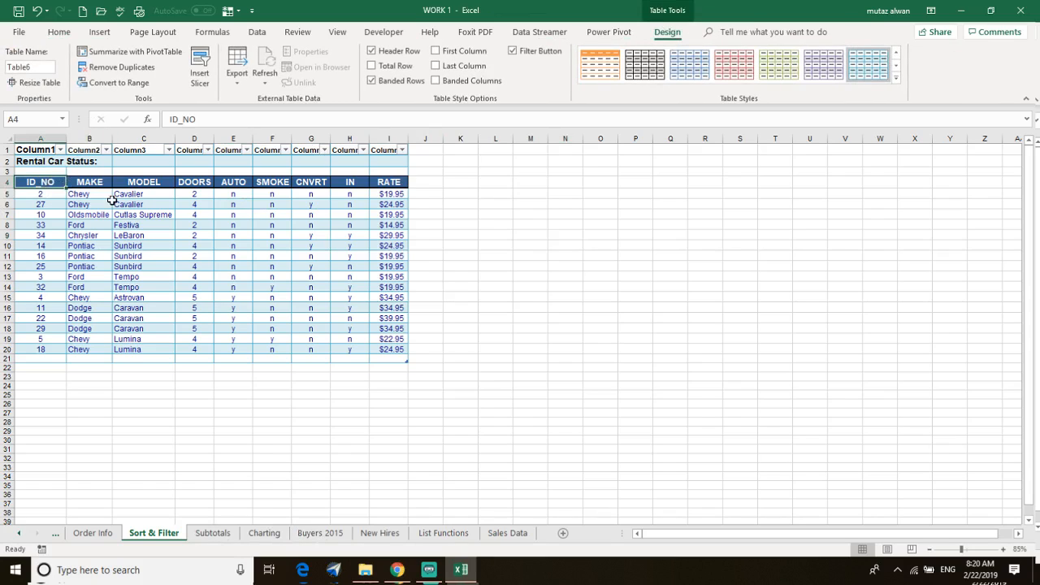
{"action": "left_click", "coordinate": [87, 193]}
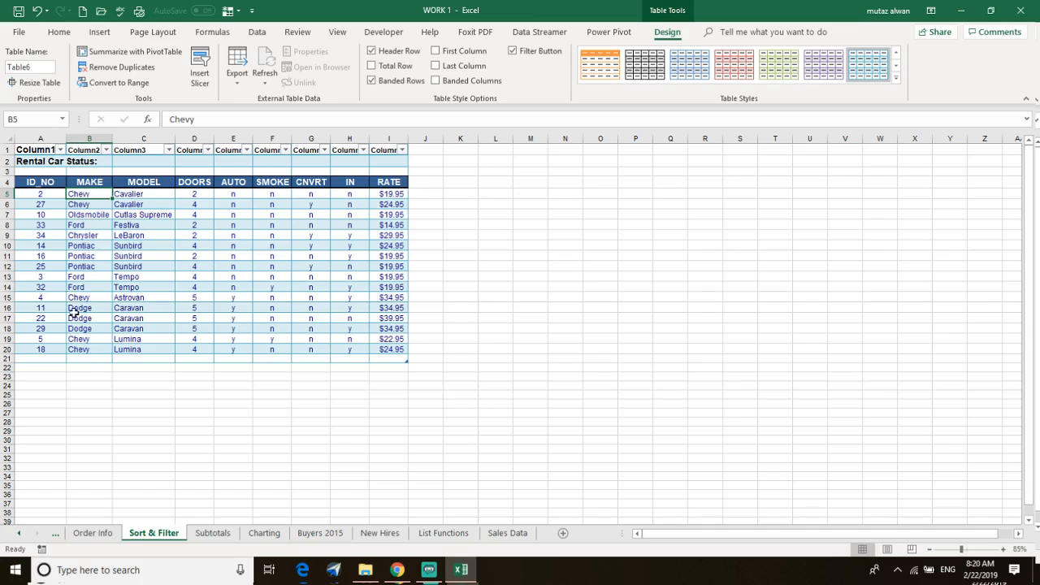
{"action": "key", "text": "ctrl+a"}
{"action": "left_click", "coordinate": [79, 357]}
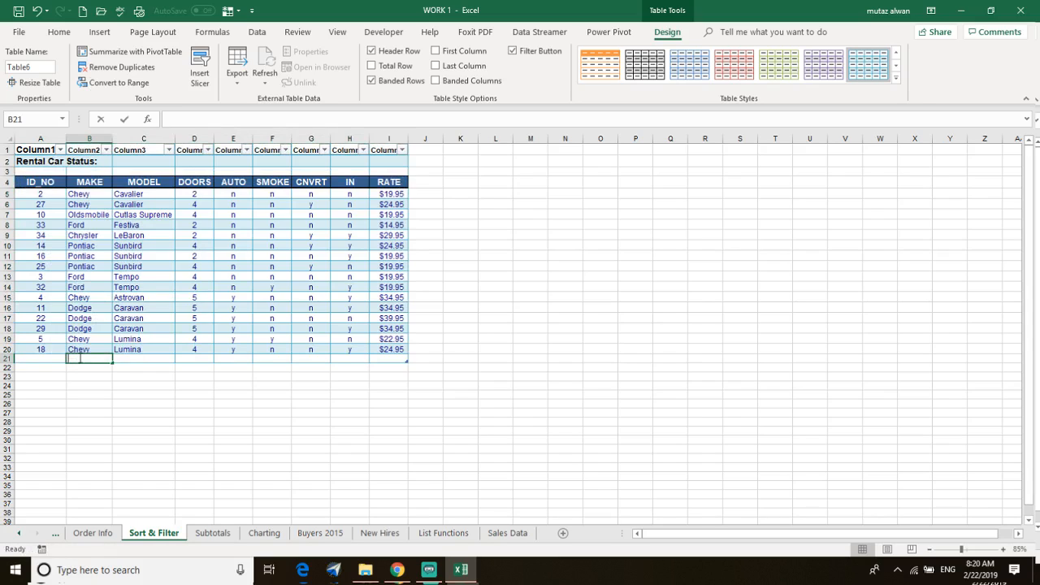
{"action": "type", "text": "porche"}
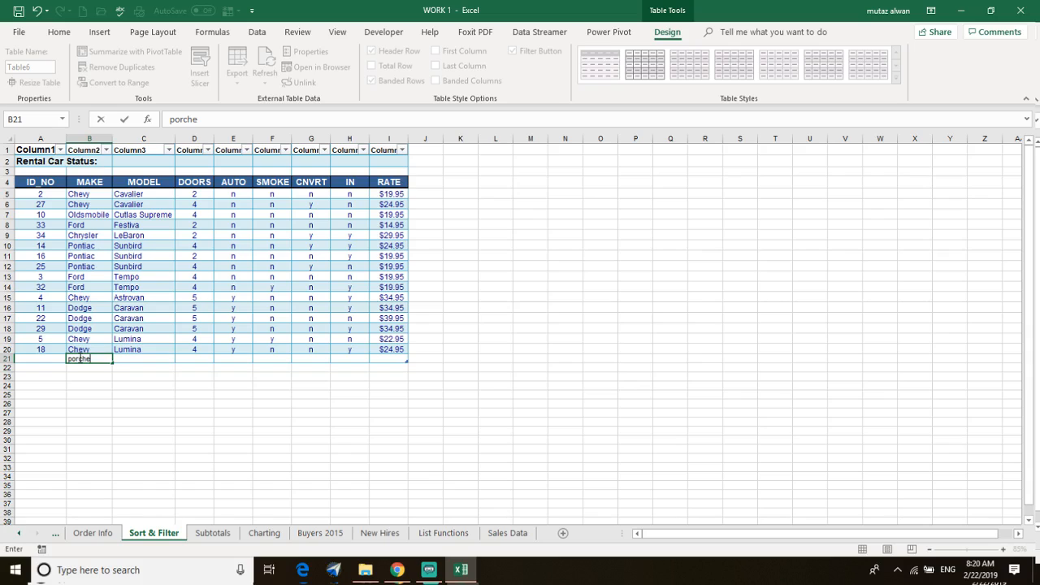
{"action": "key", "text": "Return"}
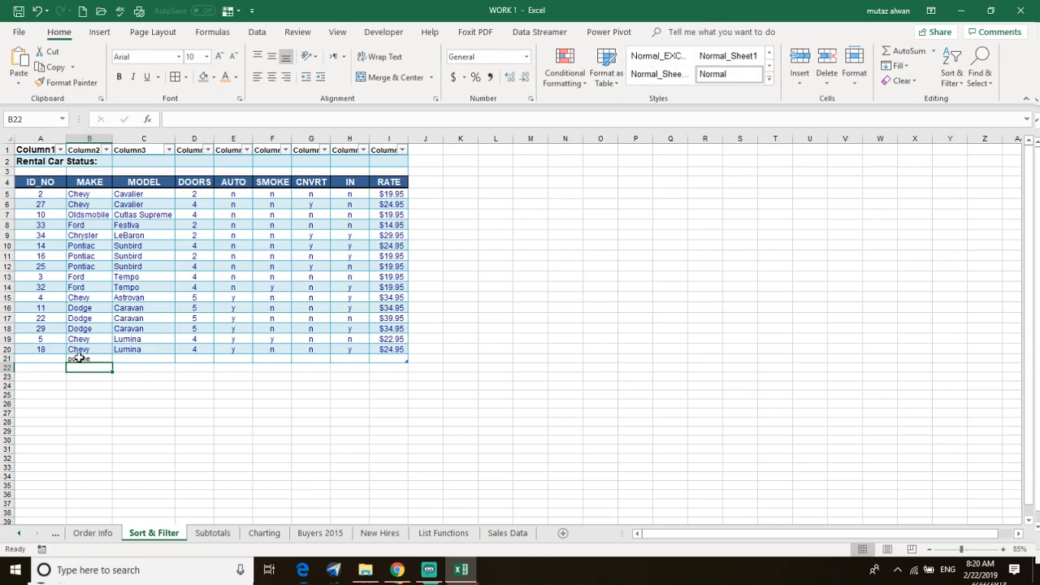
{"action": "left_click", "coordinate": [93, 359]}
{"action": "key", "text": "BackSpace"}
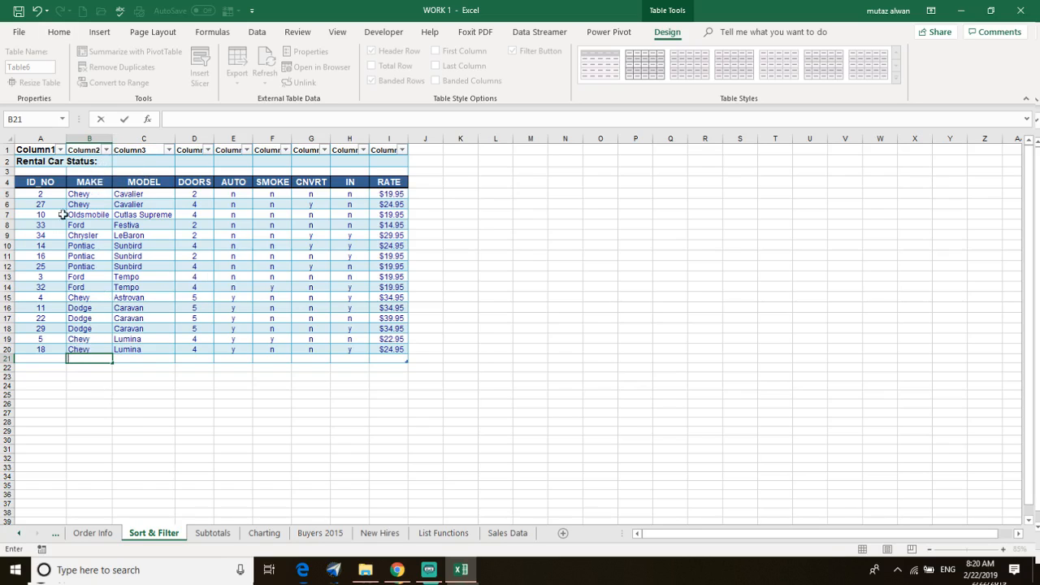
- Try to fill the MAKE entries of B5:B21 down to B34, and undo the fill
{"action": "left_click_drag", "start_coordinate": [75, 192], "coordinate": [87, 355]}
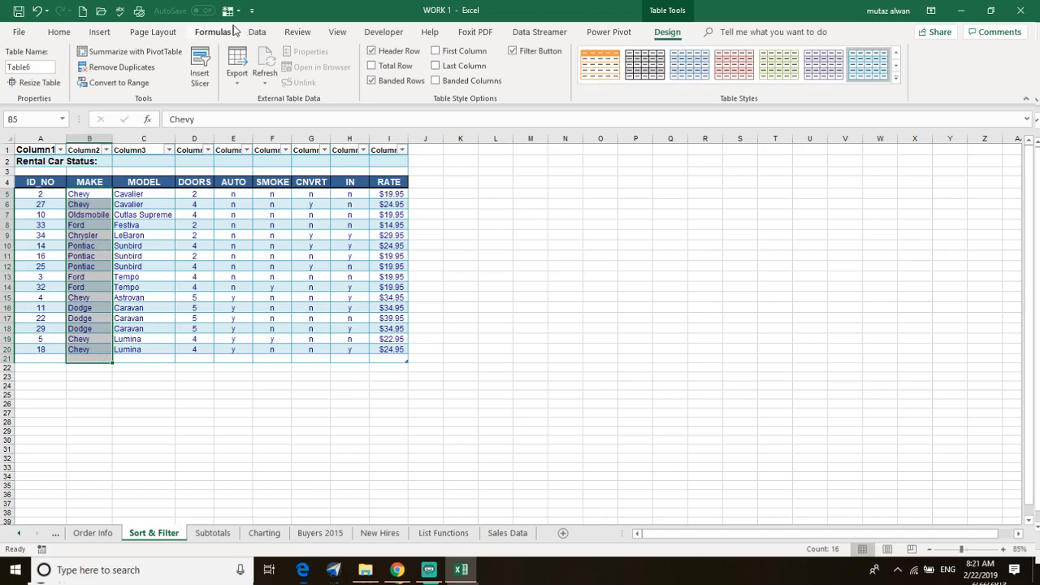
{"action": "left_click", "coordinate": [261, 33]}
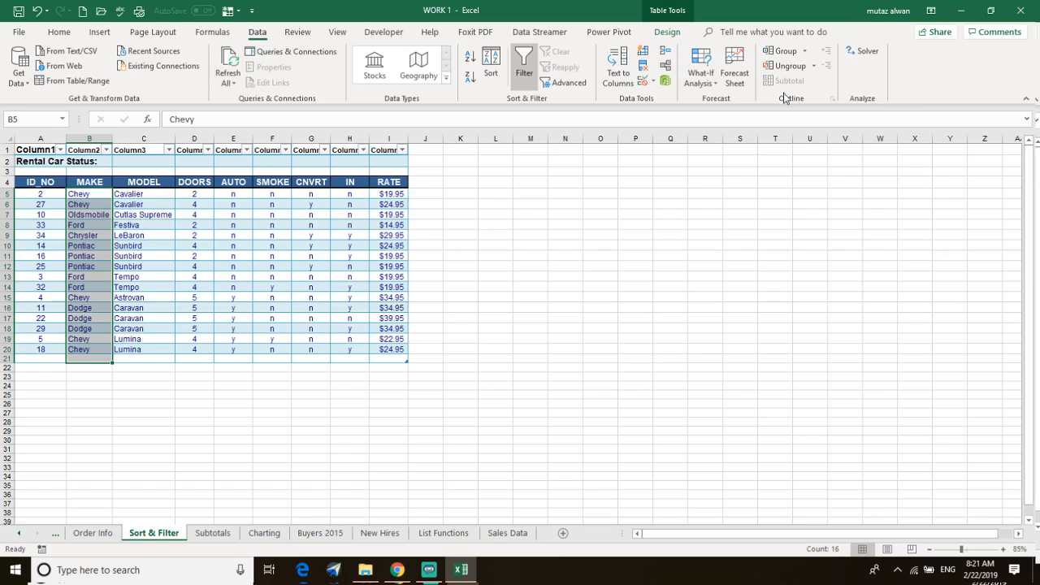
{"action": "left_click", "coordinate": [653, 81]}
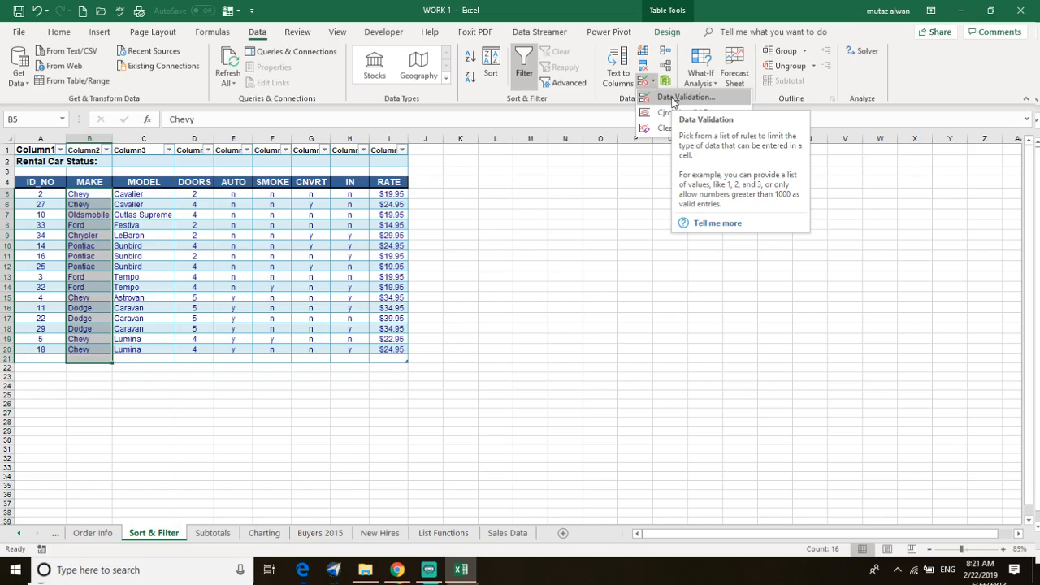
{"action": "left_click", "coordinate": [112, 362]}
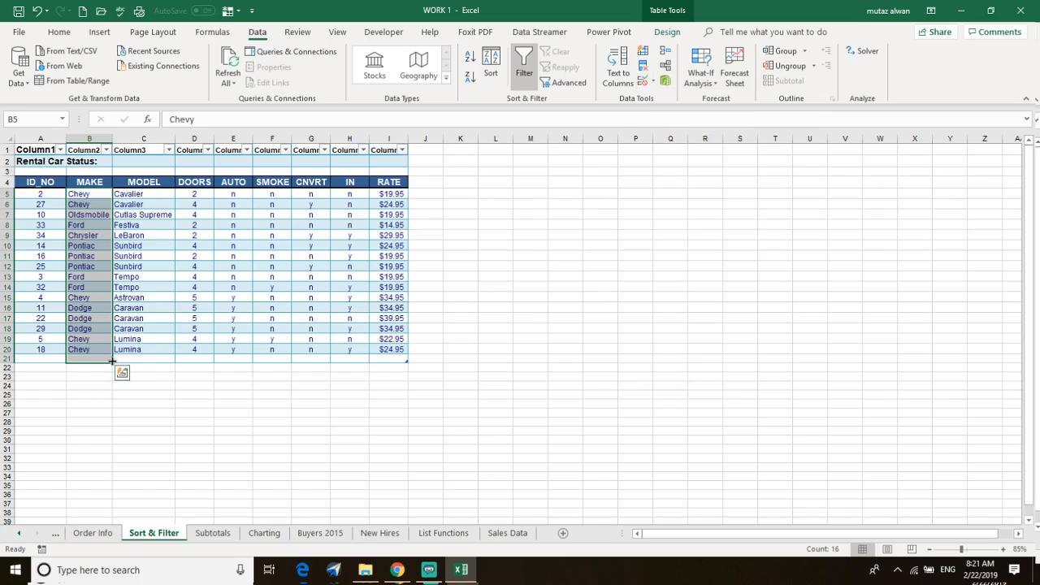
{"action": "left_click_drag", "start_coordinate": [112, 364], "coordinate": [103, 483]}
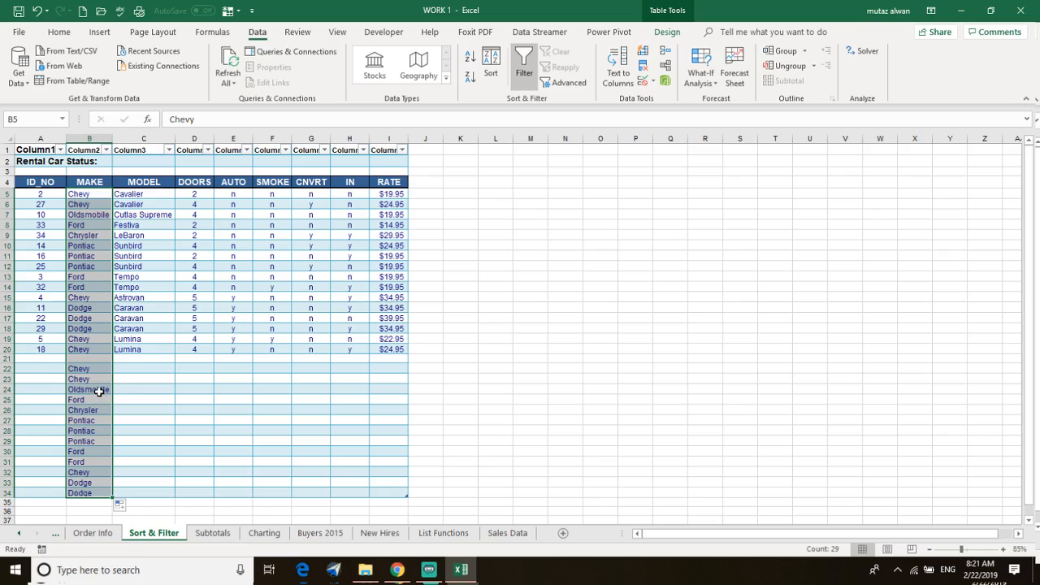
{"action": "key", "text": "ctrl+z"}
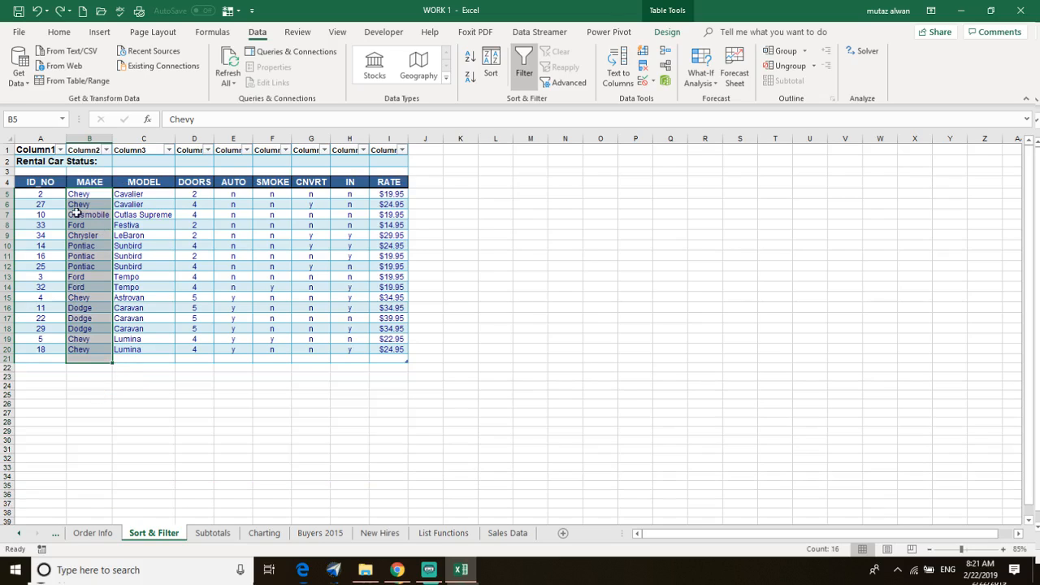
{"action": "left_click", "coordinate": [81, 195]}
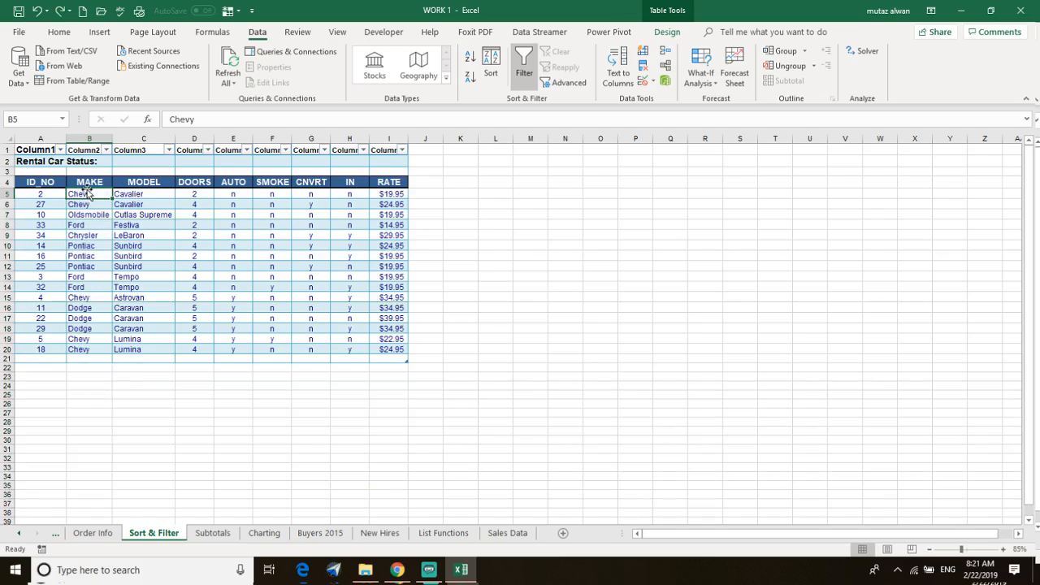
{"action": "left_click", "coordinate": [87, 465]}
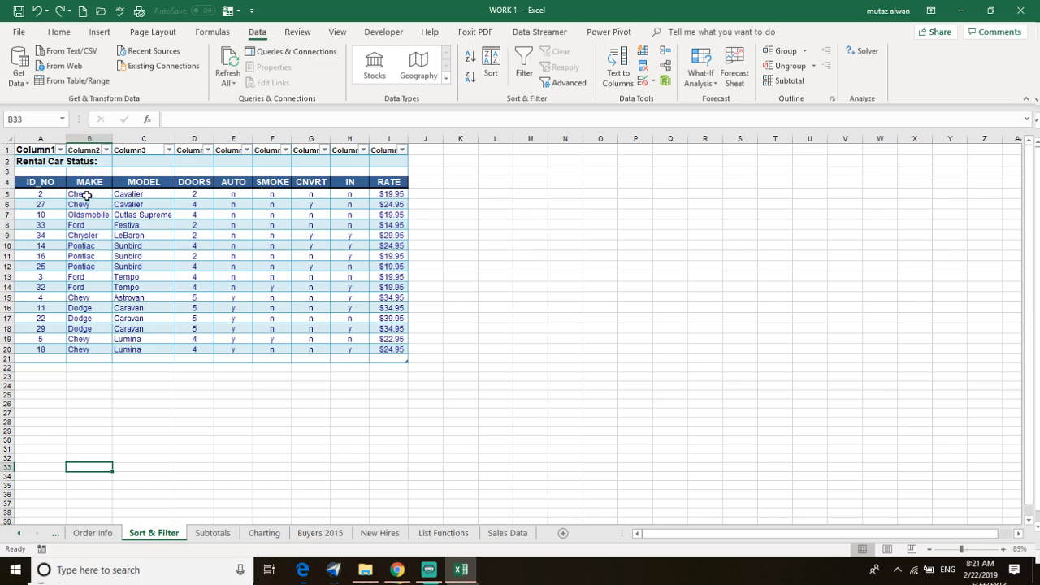
{"action": "left_click", "coordinate": [81, 195]}
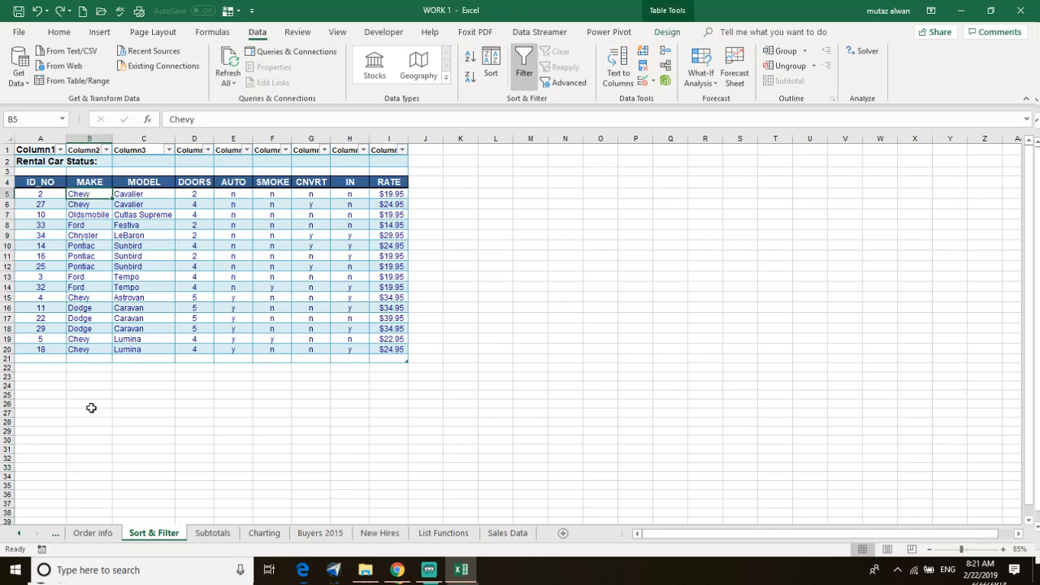
{"action": "left_click", "coordinate": [87, 440]}
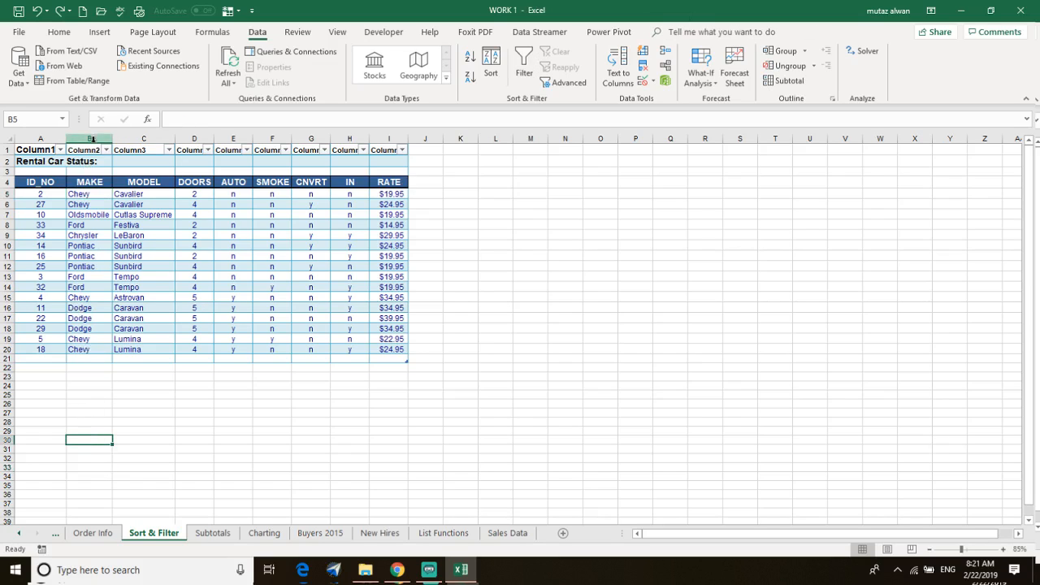
{"action": "left_click", "coordinate": [93, 195]}
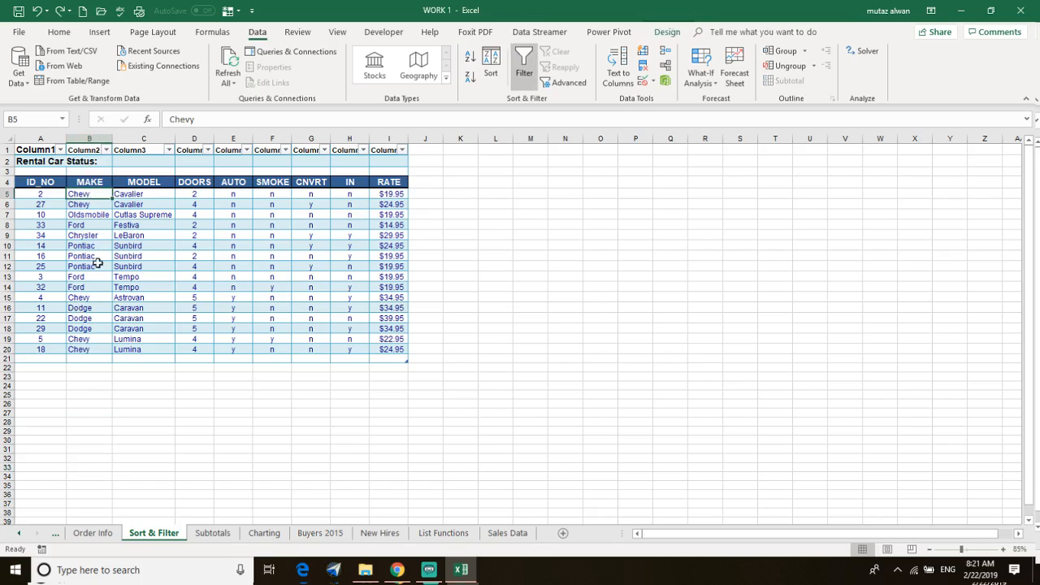
- Apply list data validation to the MAKE cells B5:B32, allowing only chevy, ford, dodge and pontiac
{"action": "left_click", "coordinate": [93, 457]}
{"action": "key", "text": "ctrl+shift+Up"}
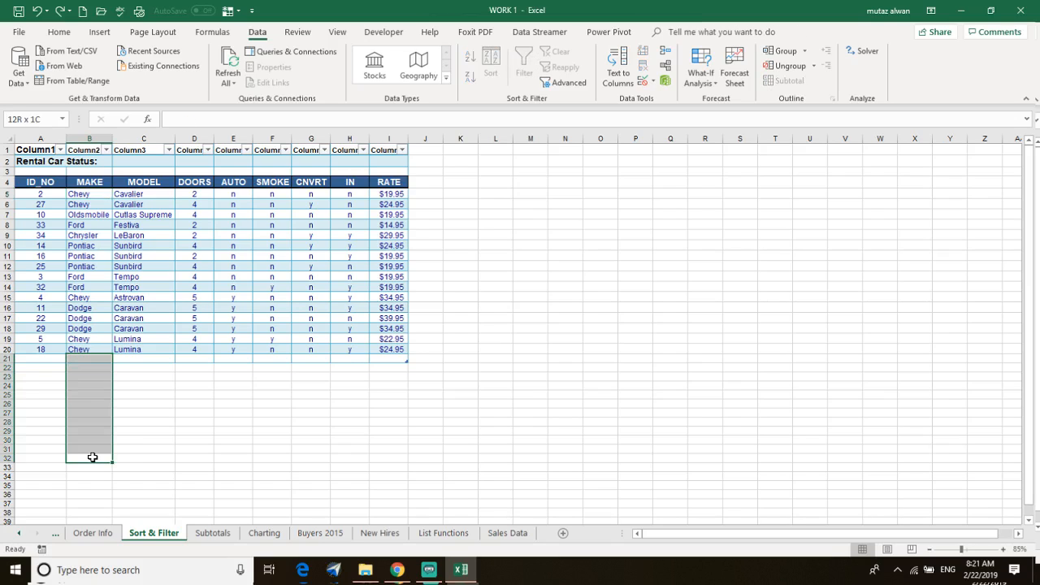
{"action": "key", "text": "ctrl+shift+Up"}
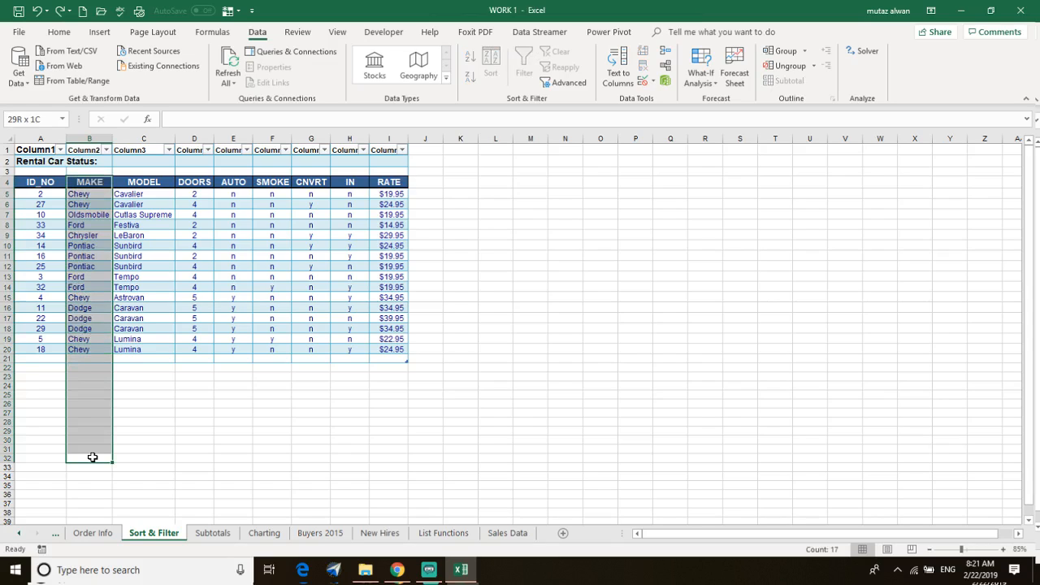
{"action": "left_click", "coordinate": [91, 182], "text": "ctrl"}
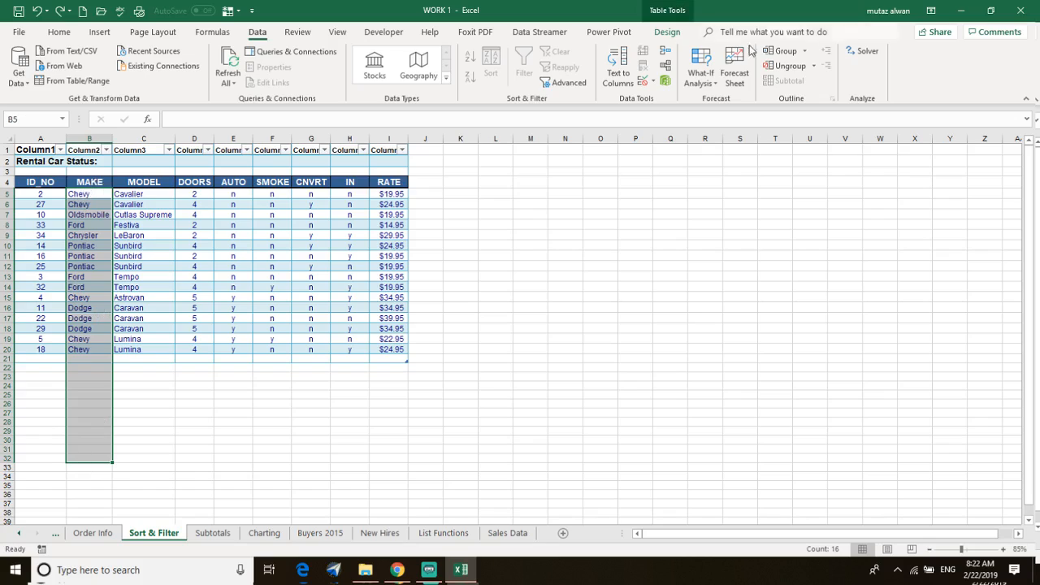
{"action": "left_click", "coordinate": [655, 82]}
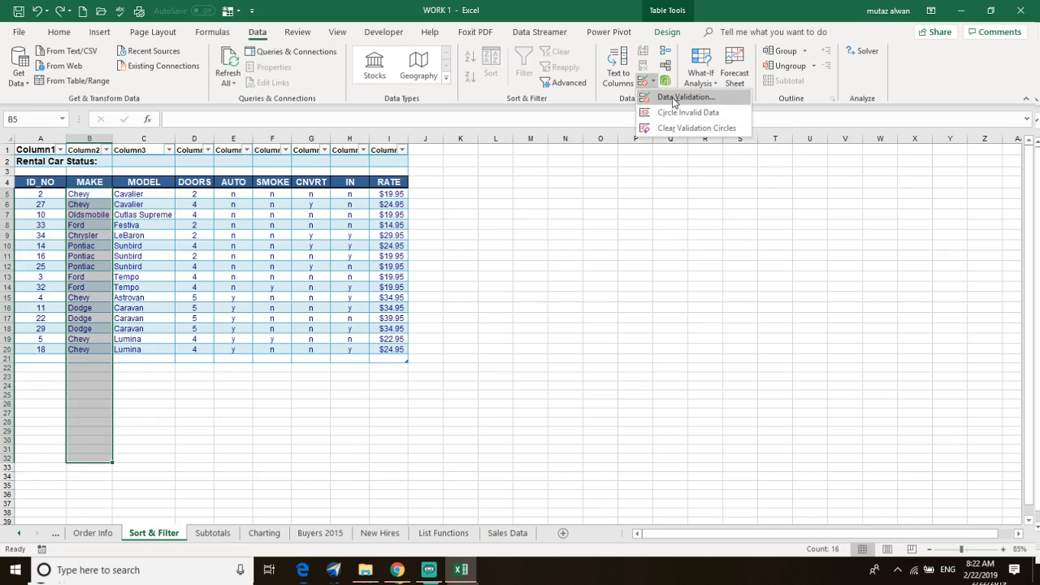
{"action": "left_click", "coordinate": [673, 97]}
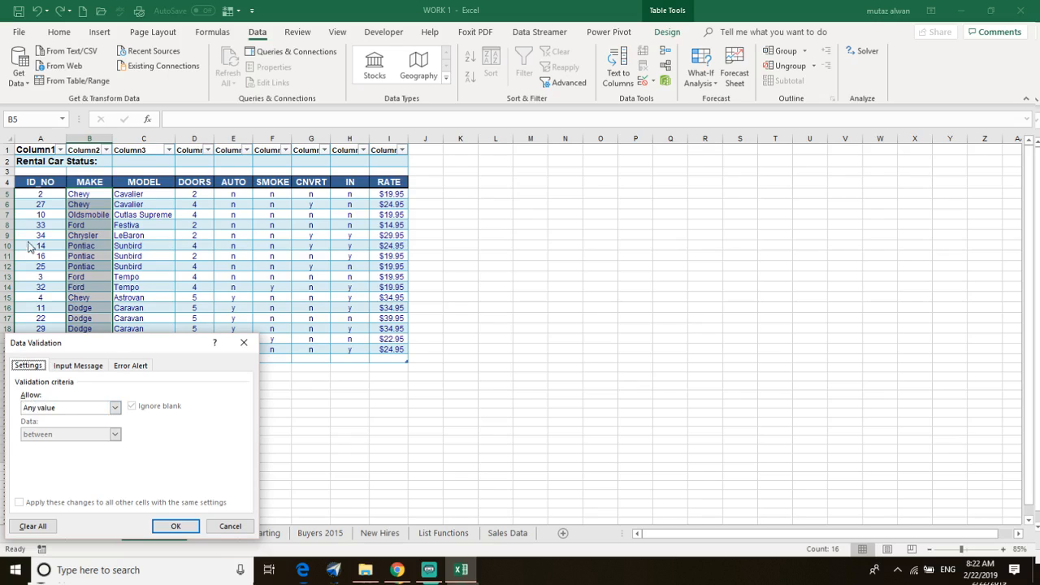
{"action": "left_click_drag", "start_coordinate": [122, 342], "coordinate": [280, 258]}
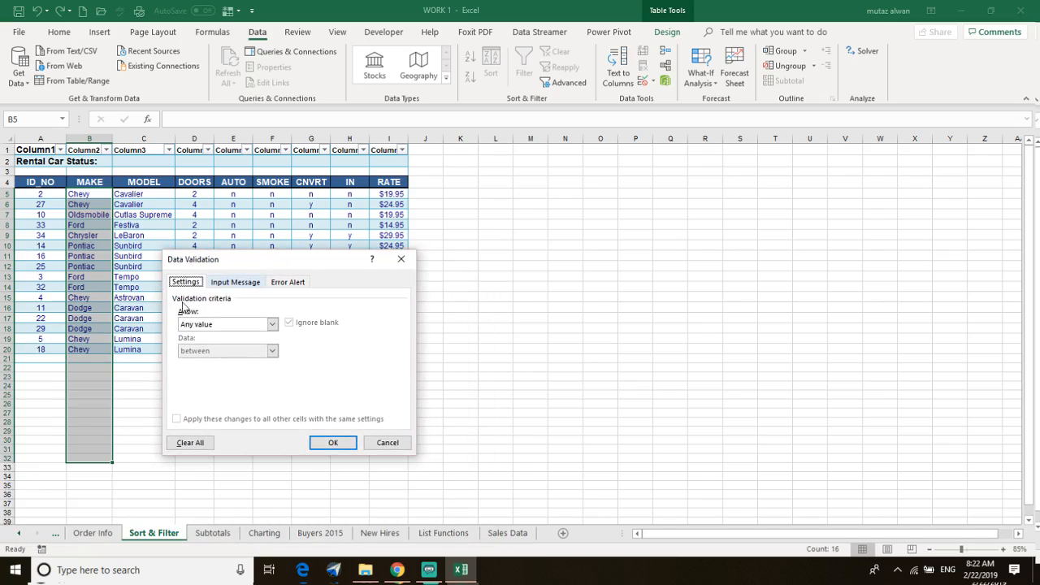
{"action": "left_click", "coordinate": [272, 325]}
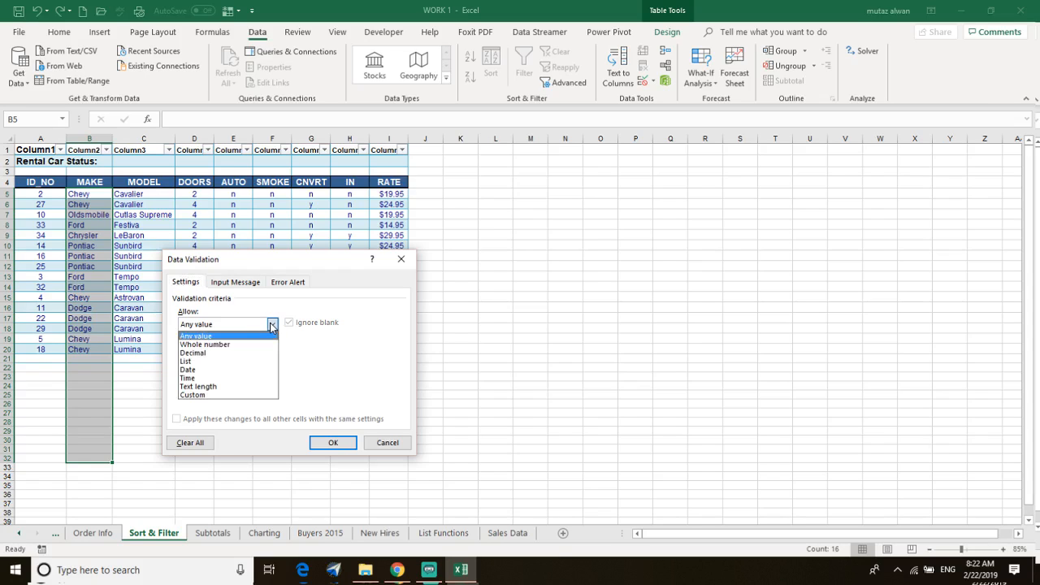
{"action": "left_click", "coordinate": [230, 361]}
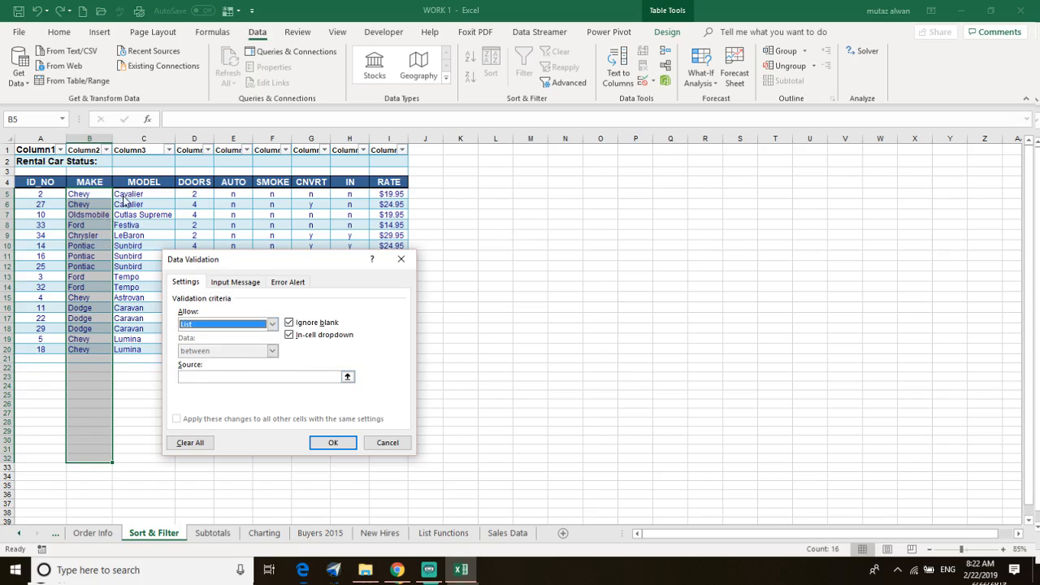
{"action": "left_click", "coordinate": [191, 376]}
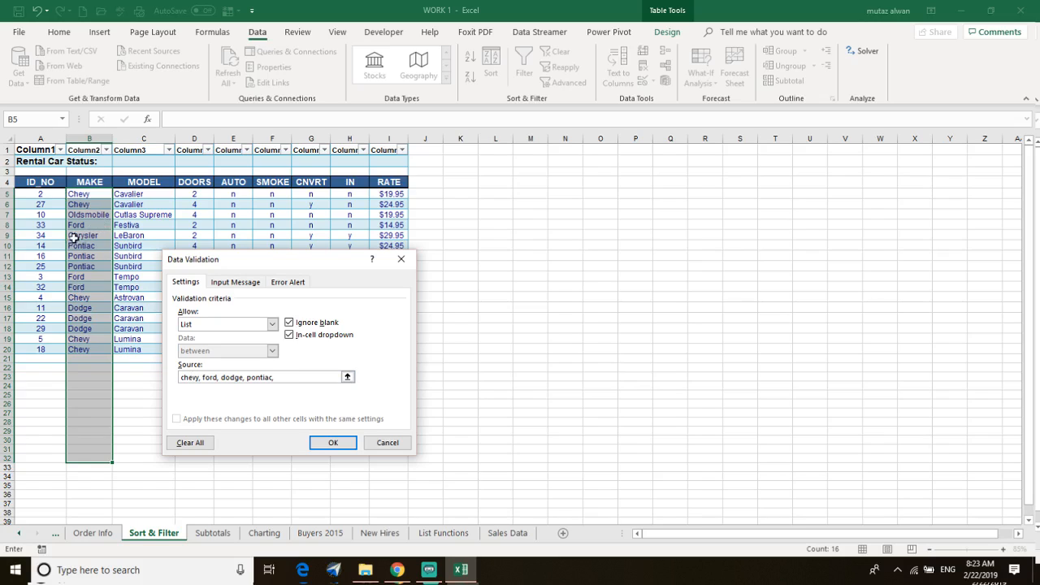
{"action": "left_click", "coordinate": [334, 442]}
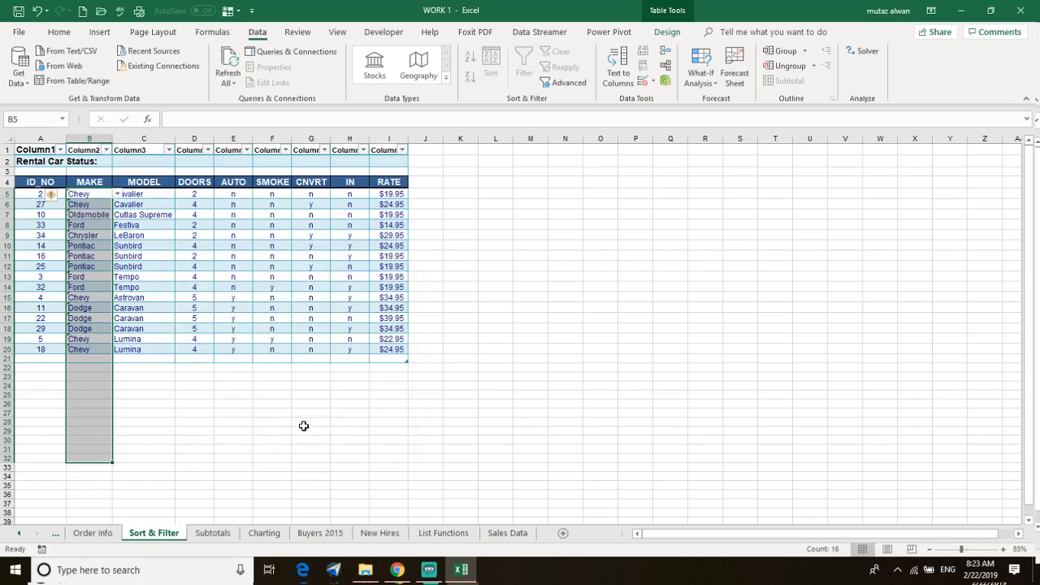
- Pick dodge from the validation list in cell B5, and replace it with chevy from the same list
{"action": "left_click", "coordinate": [95, 195]}
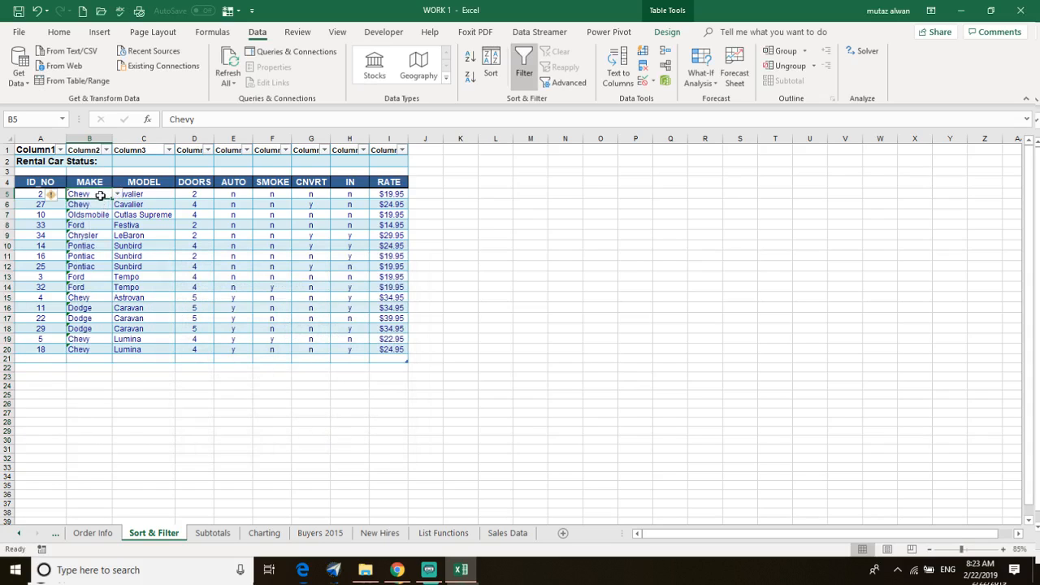
{"action": "left_click", "coordinate": [118, 194]}
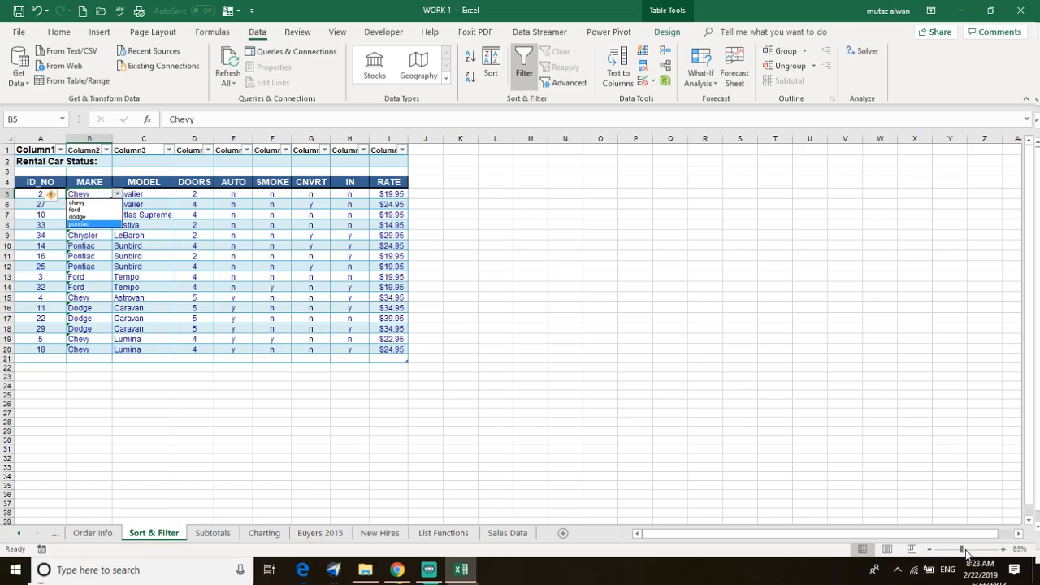
{"action": "left_click_drag", "start_coordinate": [963, 551], "coordinate": [968, 554]}
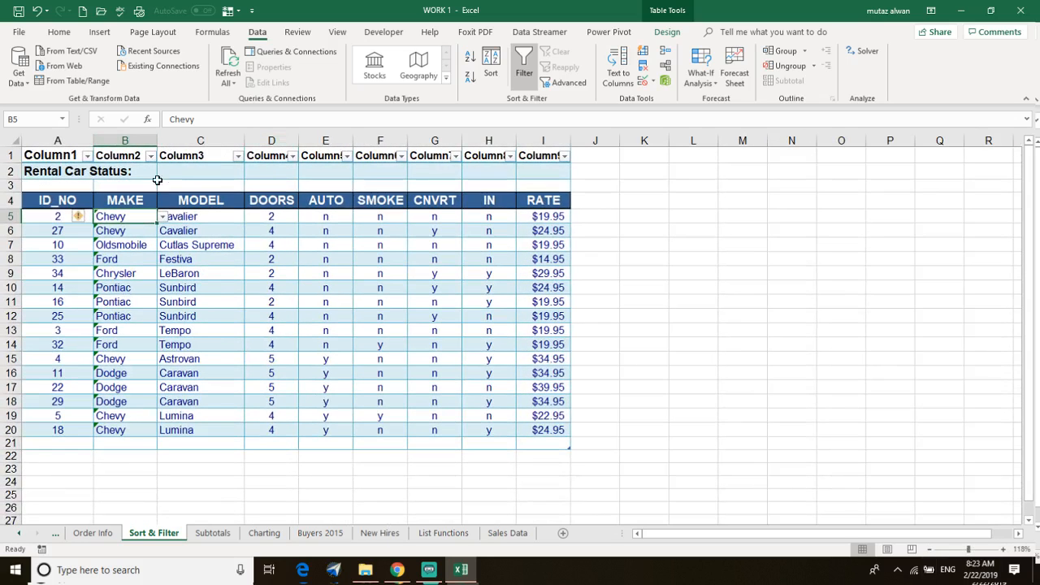
{"action": "left_click", "coordinate": [163, 216]}
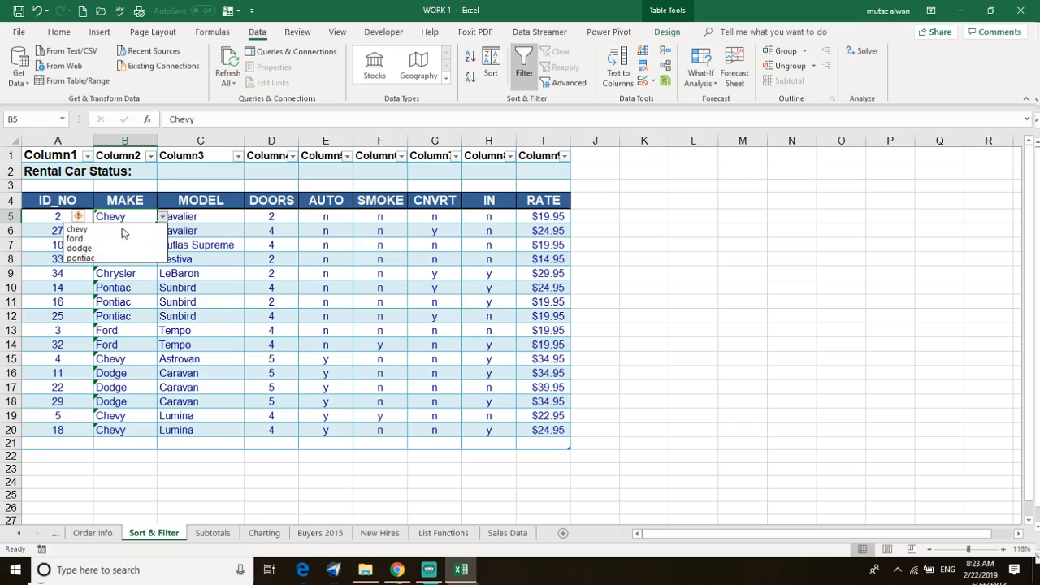
{"action": "left_click", "coordinate": [81, 248]}
{"action": "left_click", "coordinate": [163, 216]}
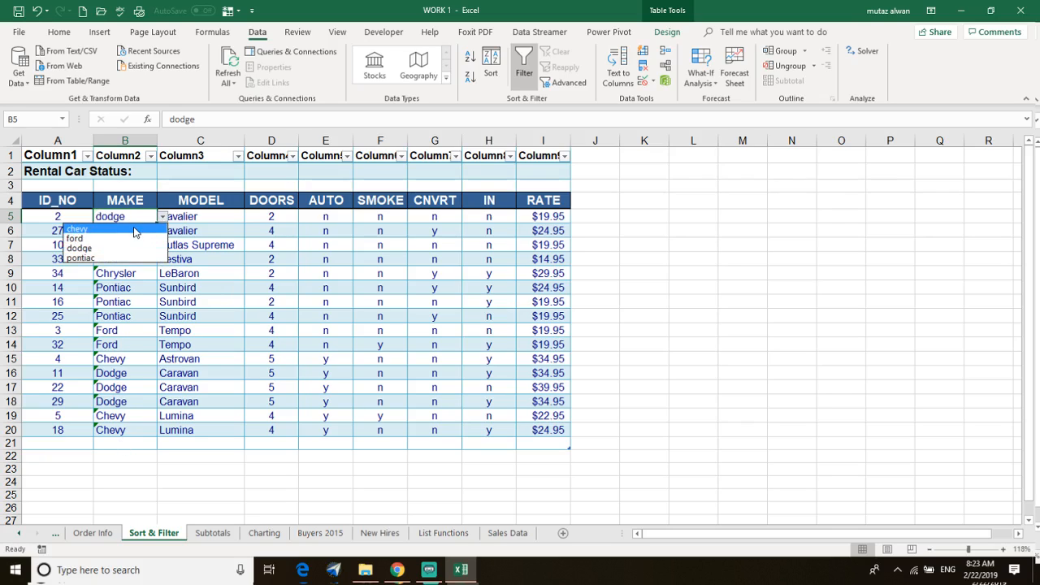
{"action": "left_click", "coordinate": [130, 228]}
- Set the make in cell B6 to chevy from its validation list
{"action": "left_click", "coordinate": [123, 233]}
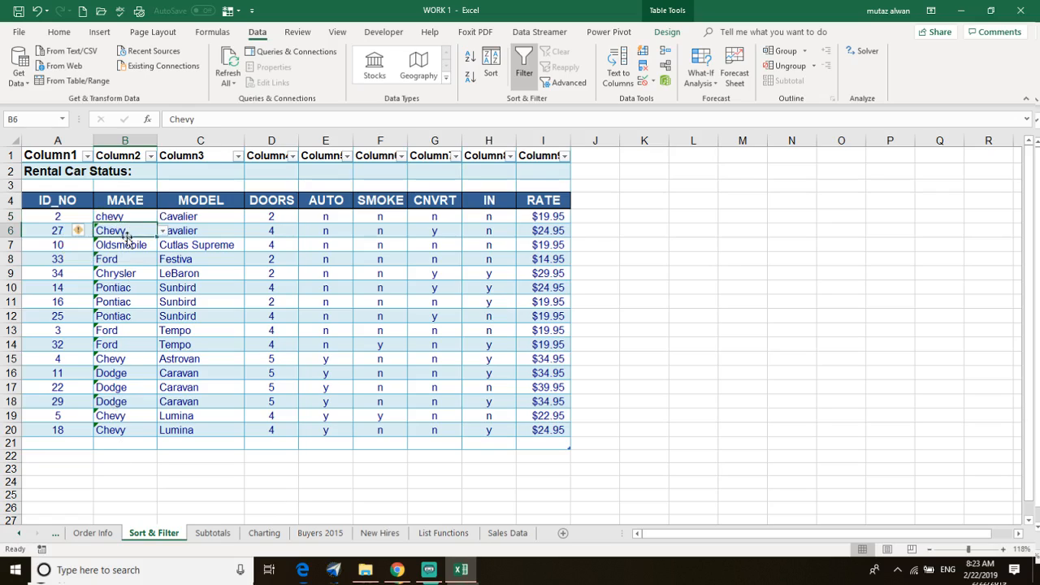
{"action": "left_click", "coordinate": [163, 230]}
{"action": "left_click", "coordinate": [115, 241]}
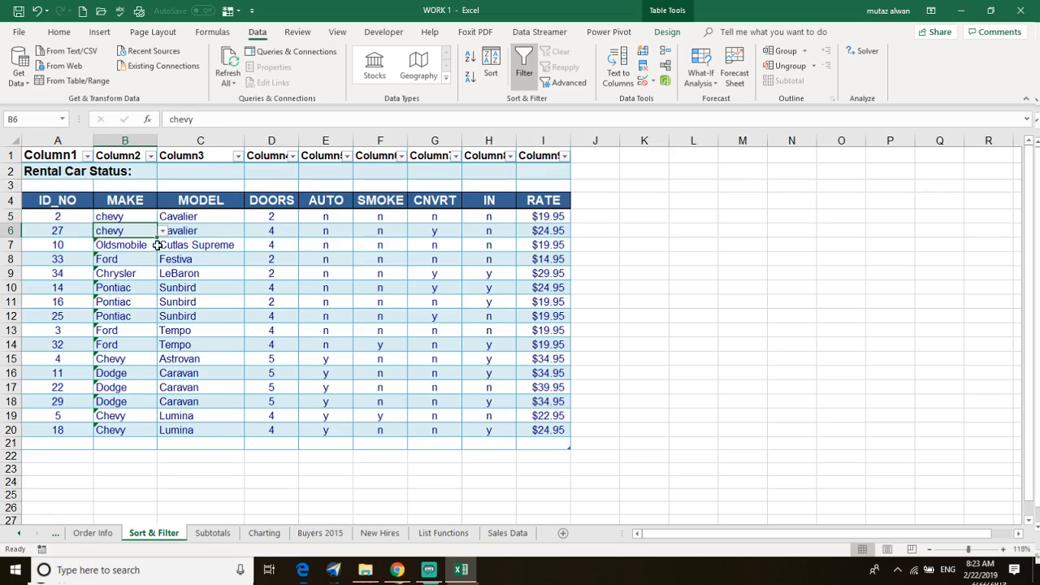
- Try to enter "porche" as the make in cell B21, and replace it with dodge from the validation list
{"action": "left_click", "coordinate": [113, 446]}
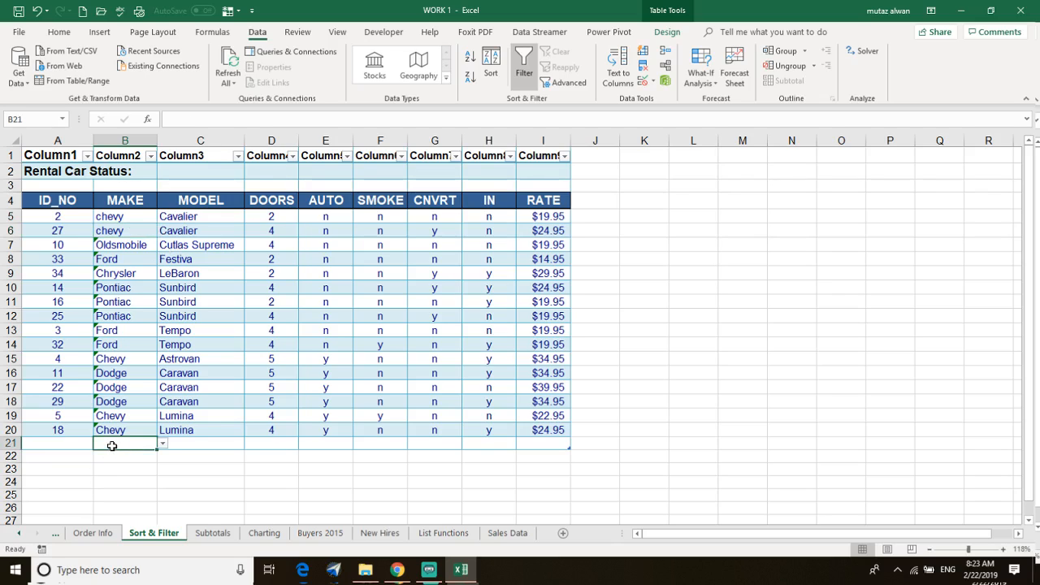
{"action": "type", "text": "porche"}
{"action": "key", "text": "Return"}
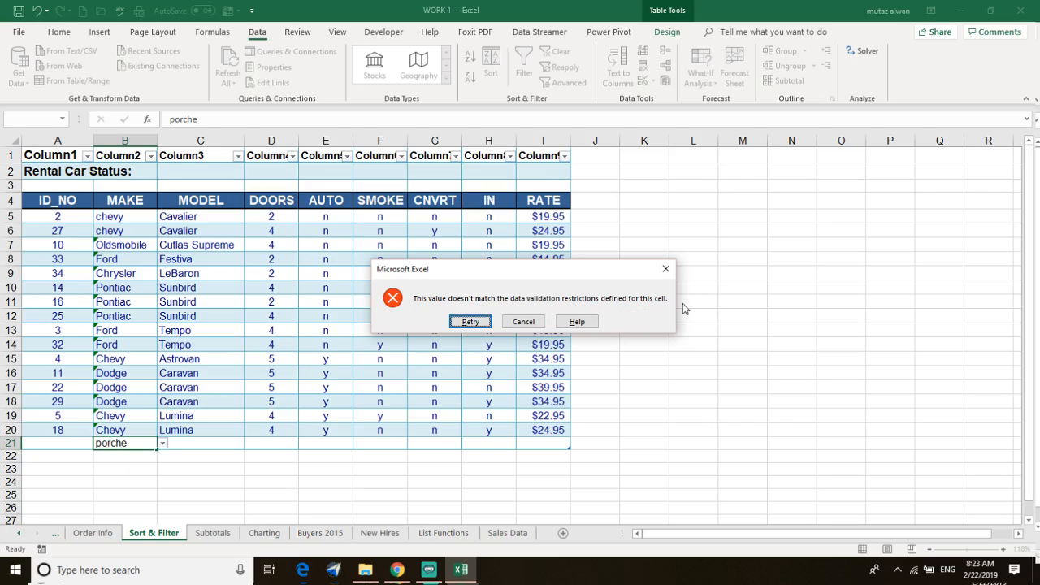
{"action": "left_click", "coordinate": [470, 321]}
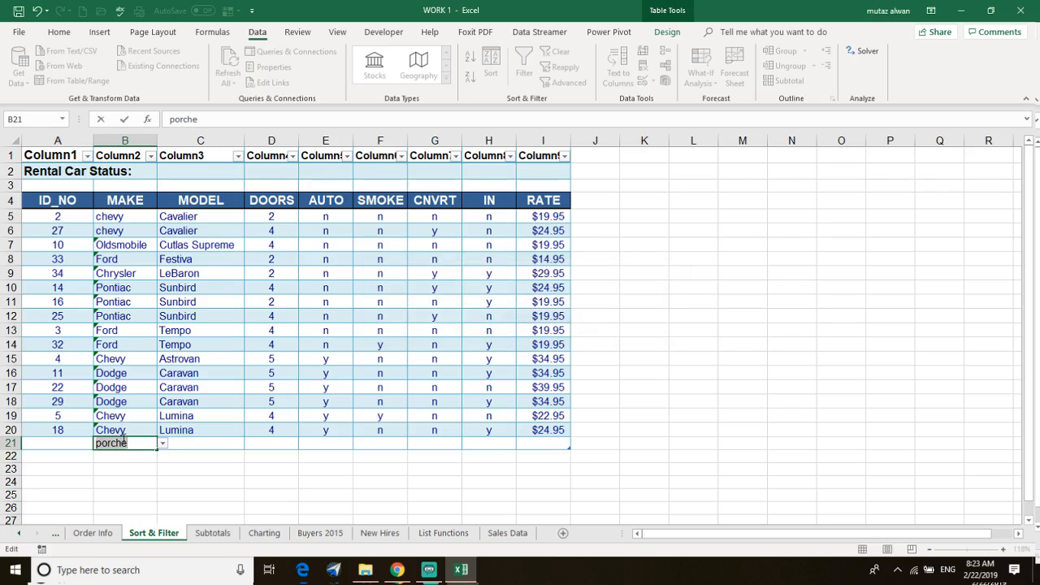
{"action": "key", "text": "BackSpace"}
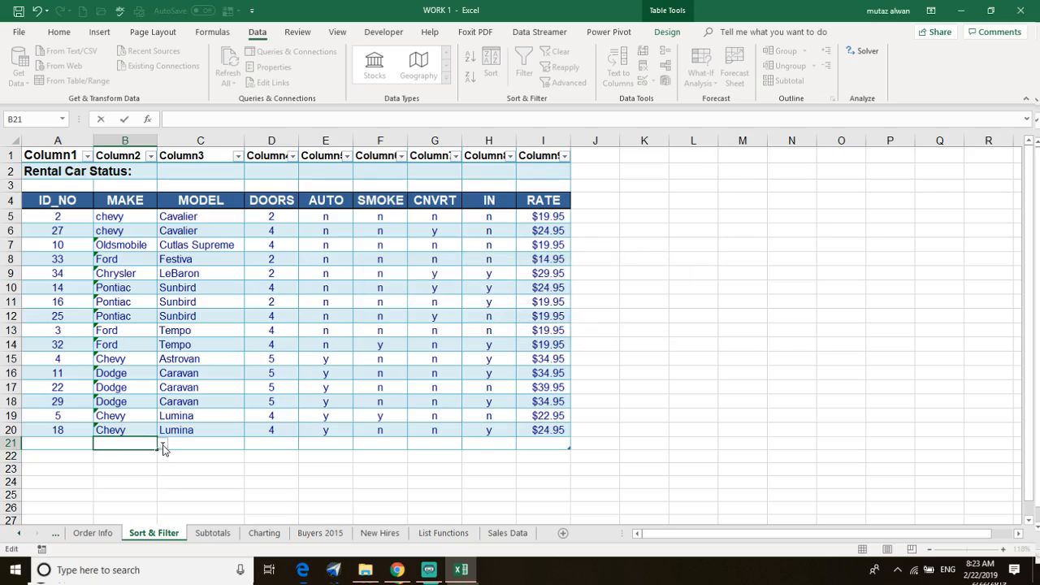
{"action": "left_click", "coordinate": [162, 443]}
{"action": "left_click", "coordinate": [138, 476]}
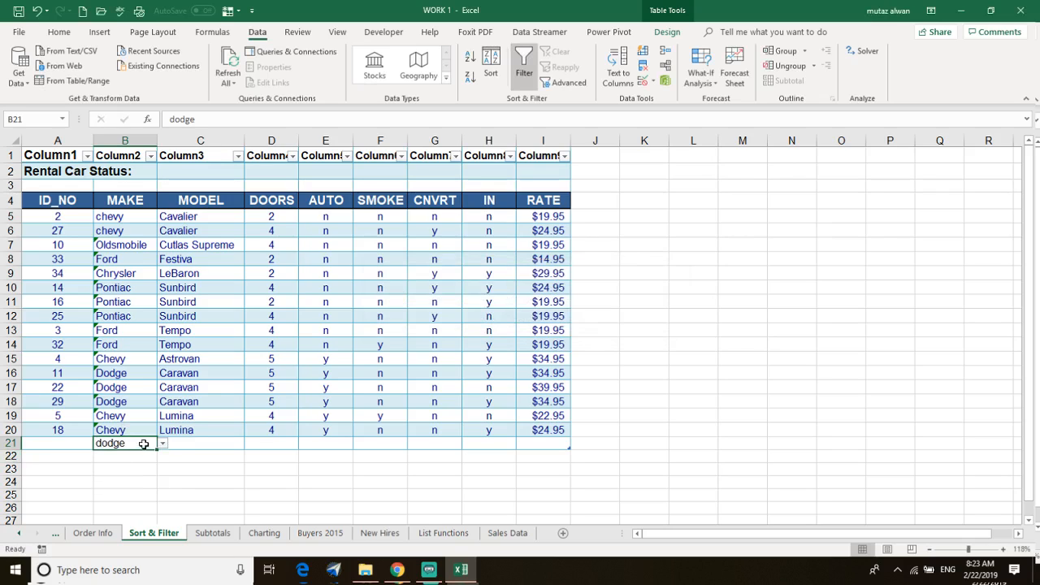
- Enter "proche" in cell C26 below the table, outside the validated range, and clear the cell again
{"action": "scroll", "coordinate": [166, 464], "scroll_direction": "down", "scroll_amount": 3}
{"action": "scroll", "coordinate": [168, 466], "scroll_direction": "down", "scroll_amount": 1}
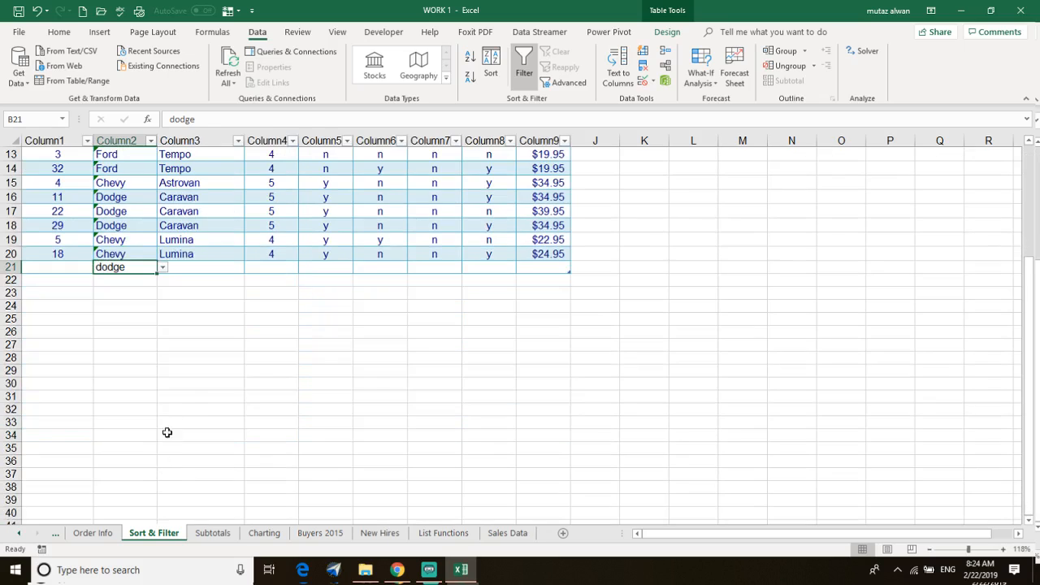
{"action": "left_click", "coordinate": [227, 332]}
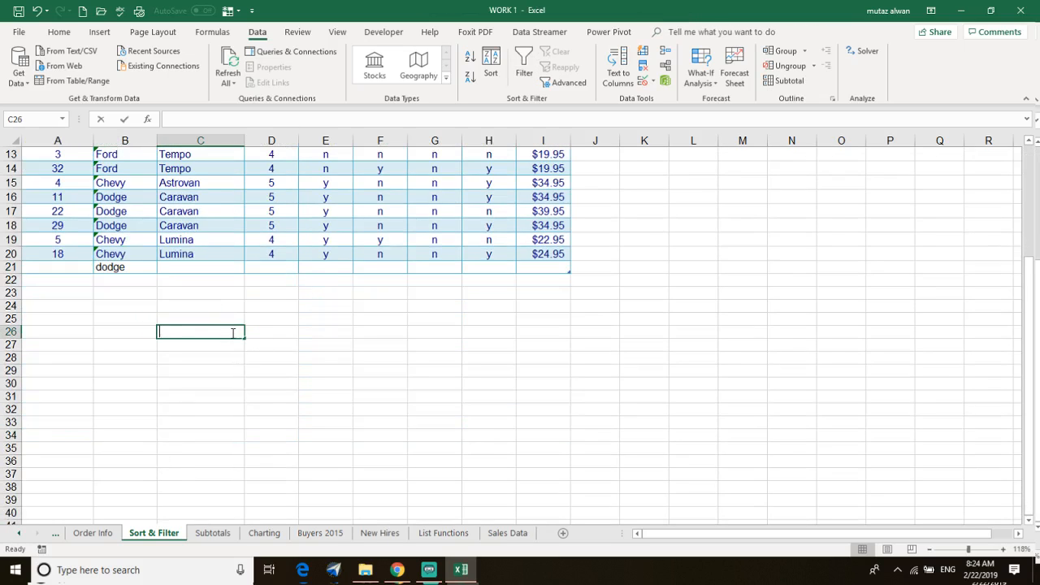
{"action": "type", "text": "proche"}
{"action": "key", "text": "Return"}
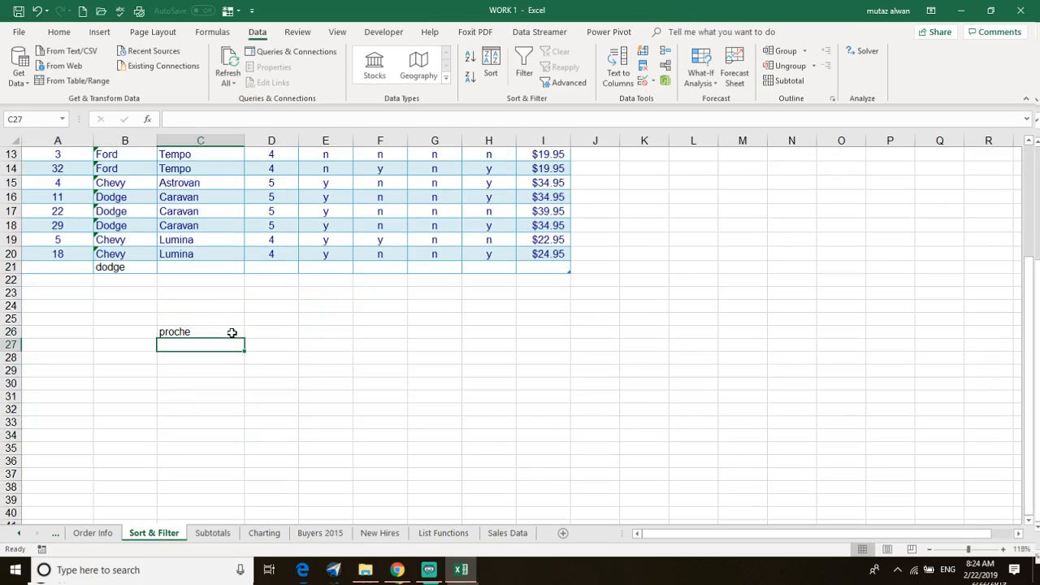
{"action": "left_click", "coordinate": [184, 328]}
{"action": "key", "text": "Delete"}
- Enter "charger" as the model in cell C21 for the dodge row
{"action": "scroll", "coordinate": [162, 260], "scroll_direction": "up", "scroll_amount": 3}
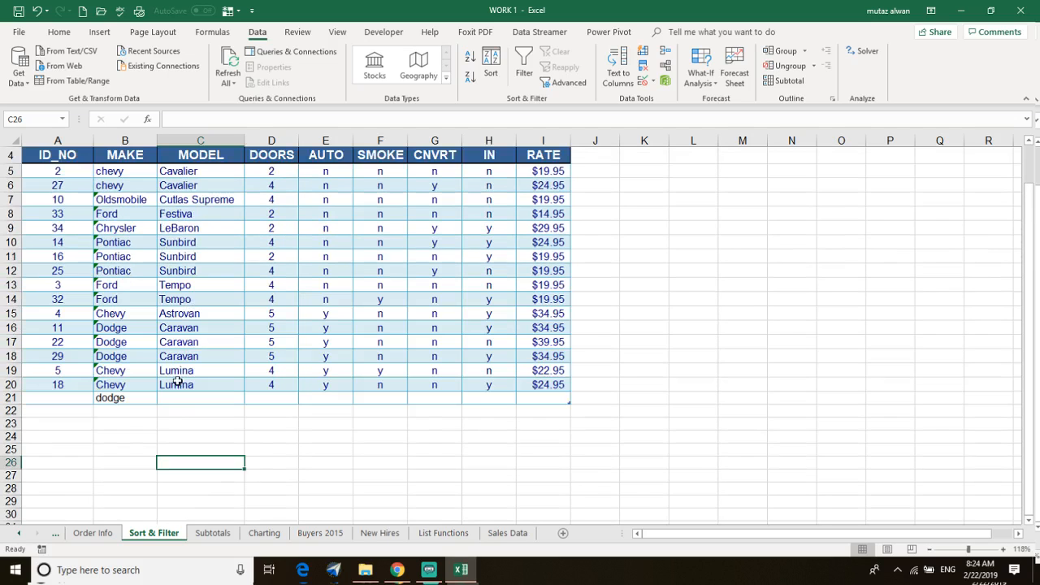
{"action": "left_click", "coordinate": [185, 397]}
{"action": "type", "text": "charger"}
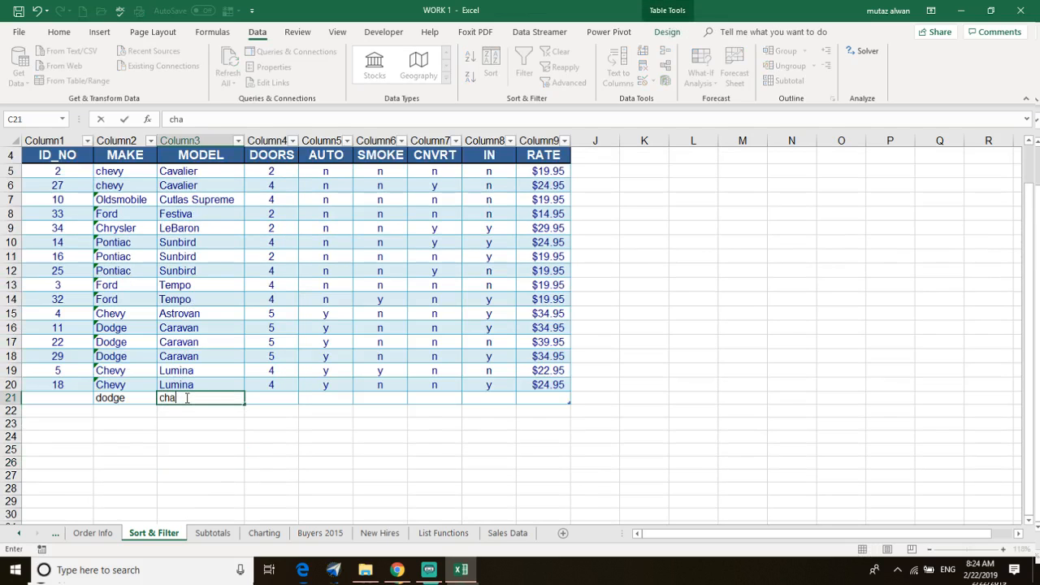
{"action": "left_click", "coordinate": [280, 400]}
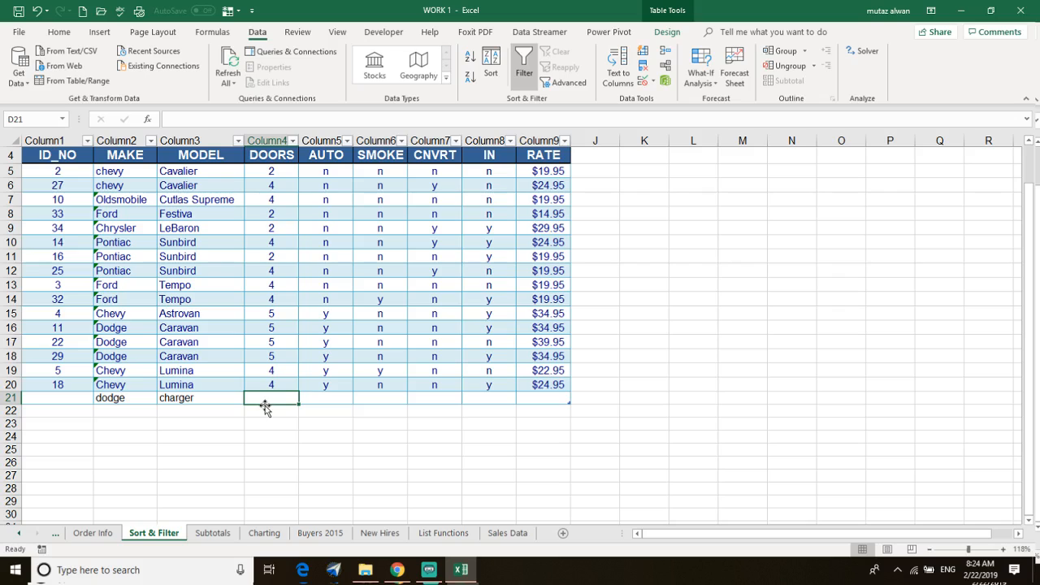
- Ignore the data validation error flagged on the make in cell B20
{"action": "left_click", "coordinate": [132, 397]}
{"action": "left_click", "coordinate": [99, 383]}
{"action": "left_click", "coordinate": [80, 385]}
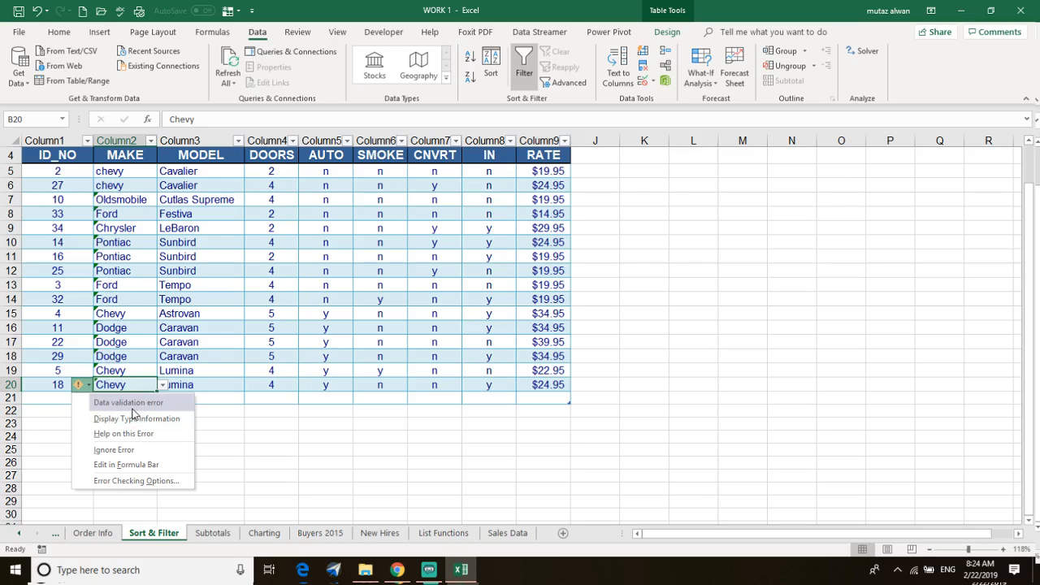
{"action": "left_click", "coordinate": [118, 449]}
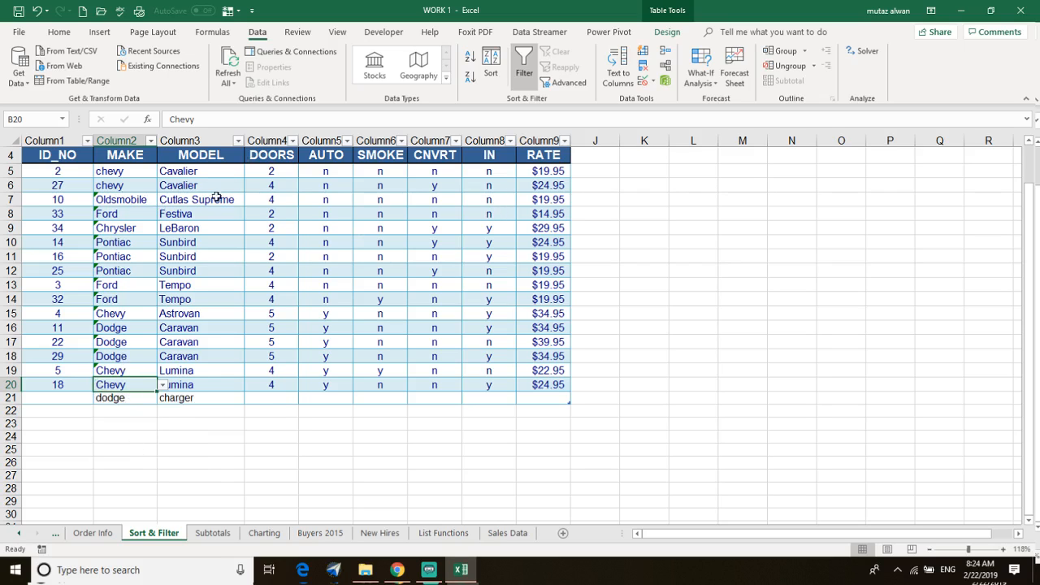
- Try to enter "toyota" as the make in cell B22, cancel the entry, and check the allowed makes offered for that cell
{"action": "scroll", "coordinate": [214, 198], "scroll_direction": "up", "scroll_amount": 1}
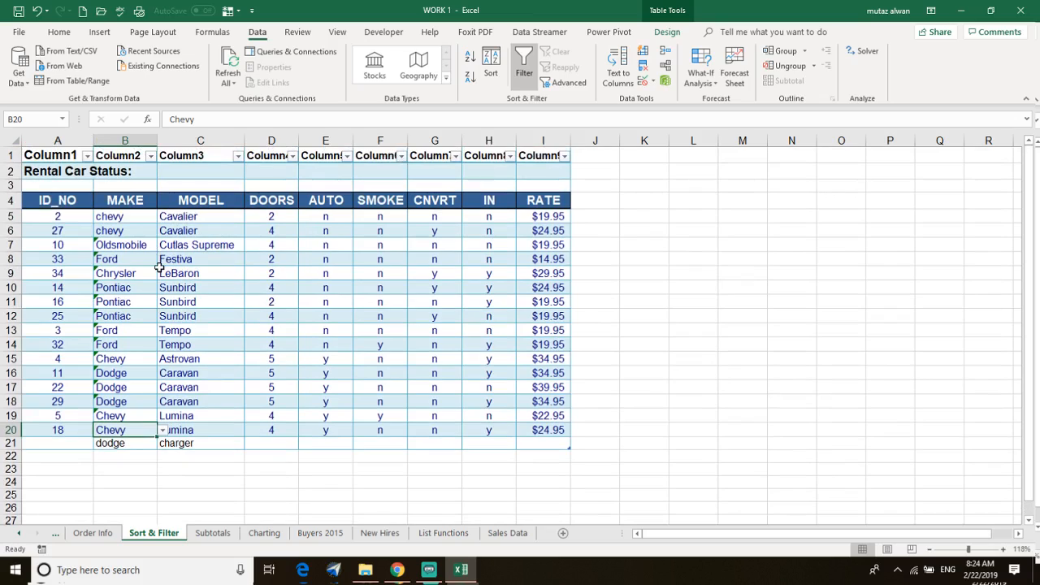
{"action": "left_click", "coordinate": [115, 443]}
{"action": "left_click", "coordinate": [134, 426]}
{"action": "left_click", "coordinate": [117, 457]}
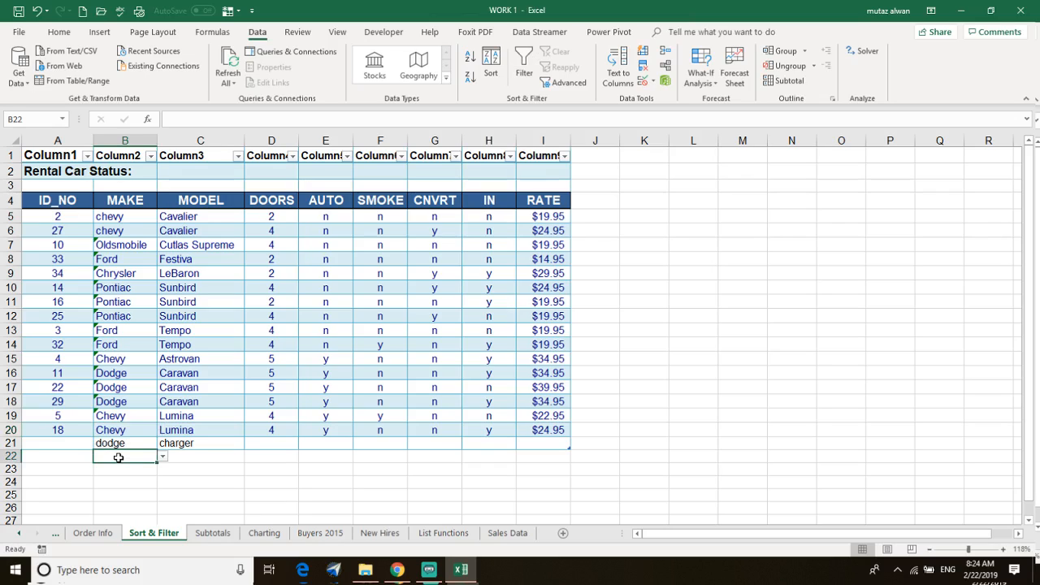
{"action": "type", "text": "toyota"}
{"action": "key", "text": "Return"}
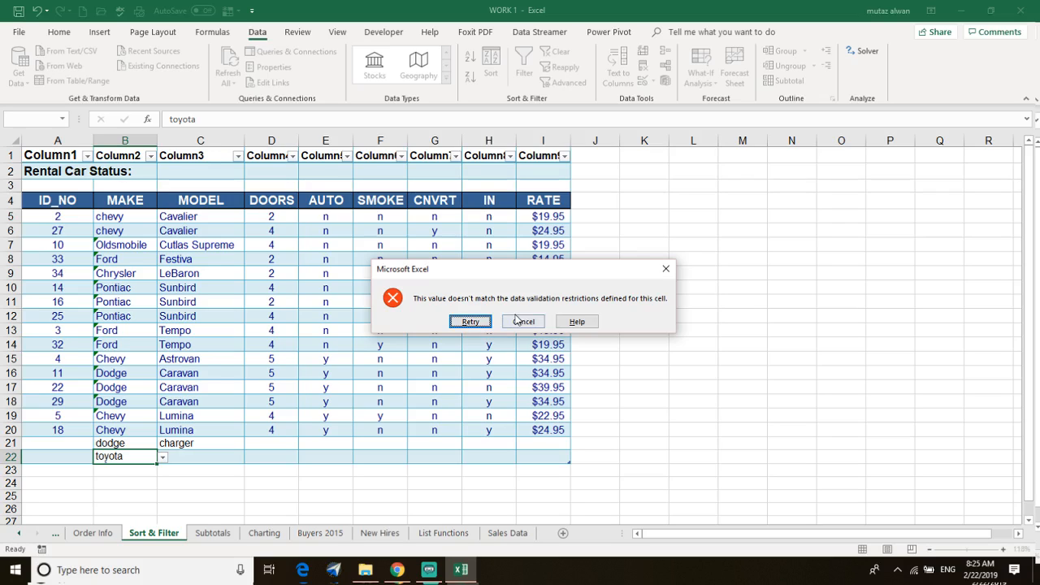
{"action": "left_click", "coordinate": [471, 322]}
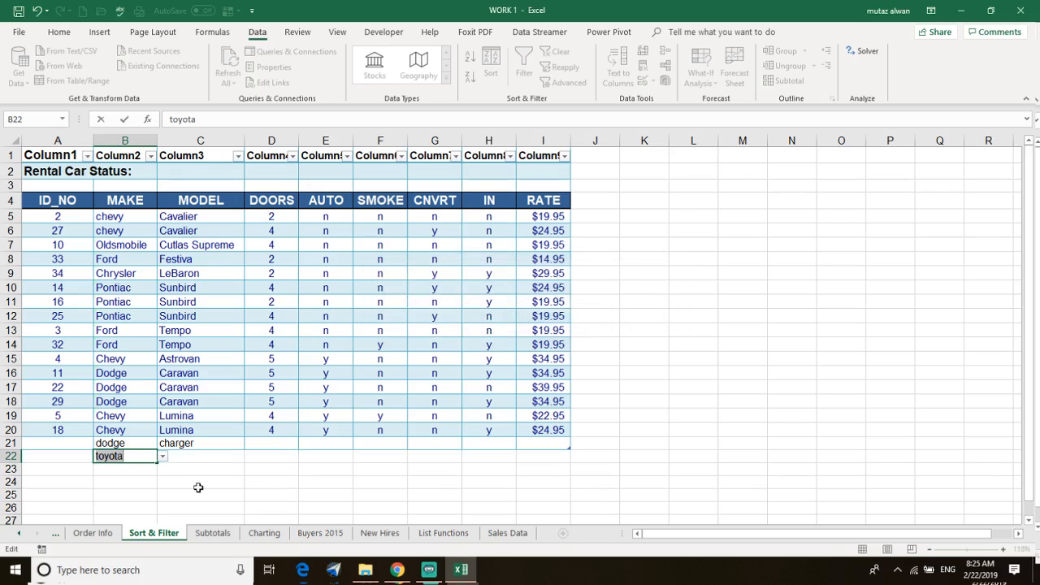
{"action": "key", "text": "Return"}
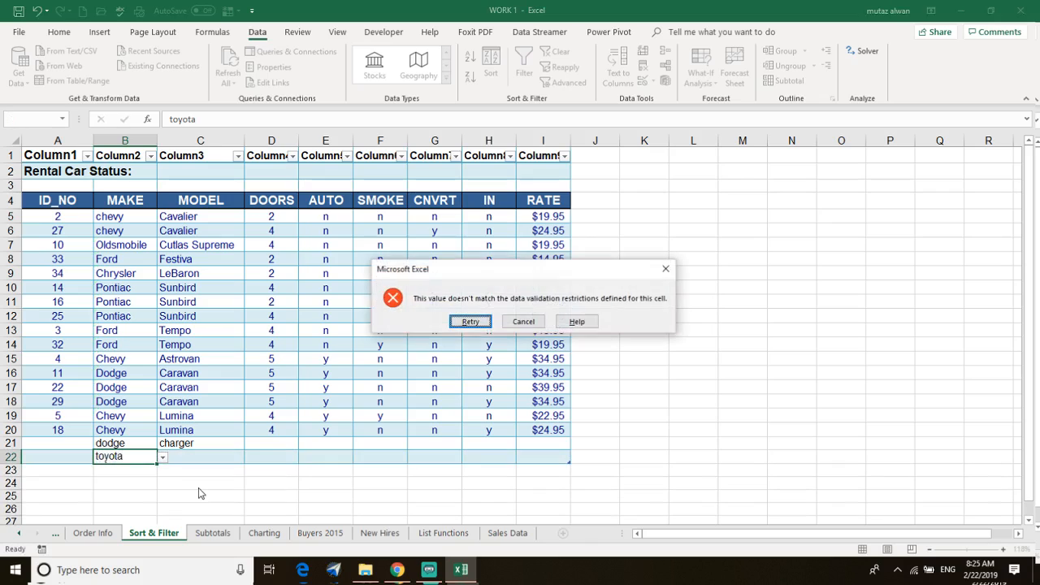
{"action": "left_click", "coordinate": [517, 322]}
{"action": "left_click", "coordinate": [164, 459]}
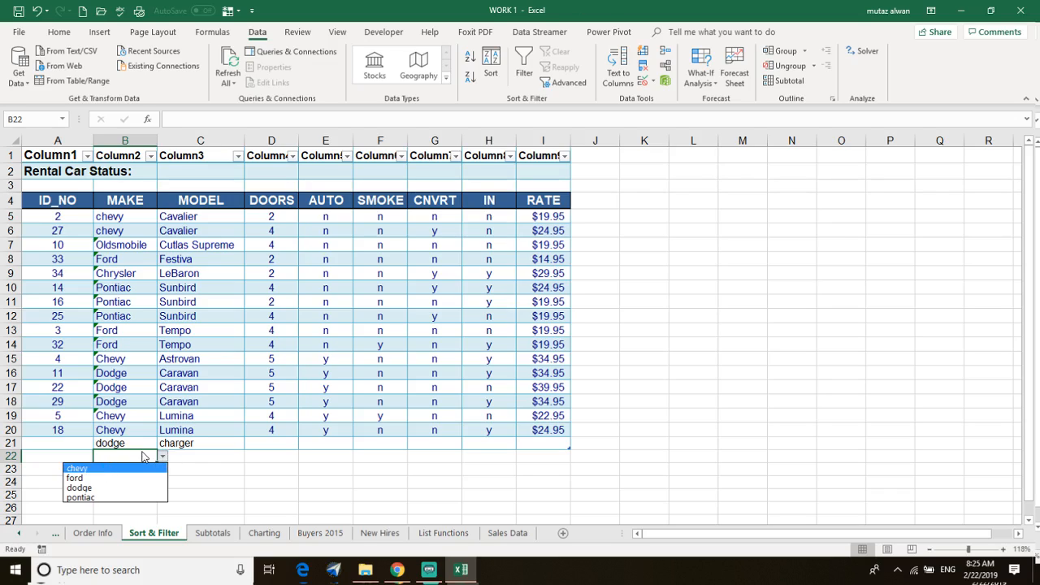
{"action": "left_click", "coordinate": [140, 457]}
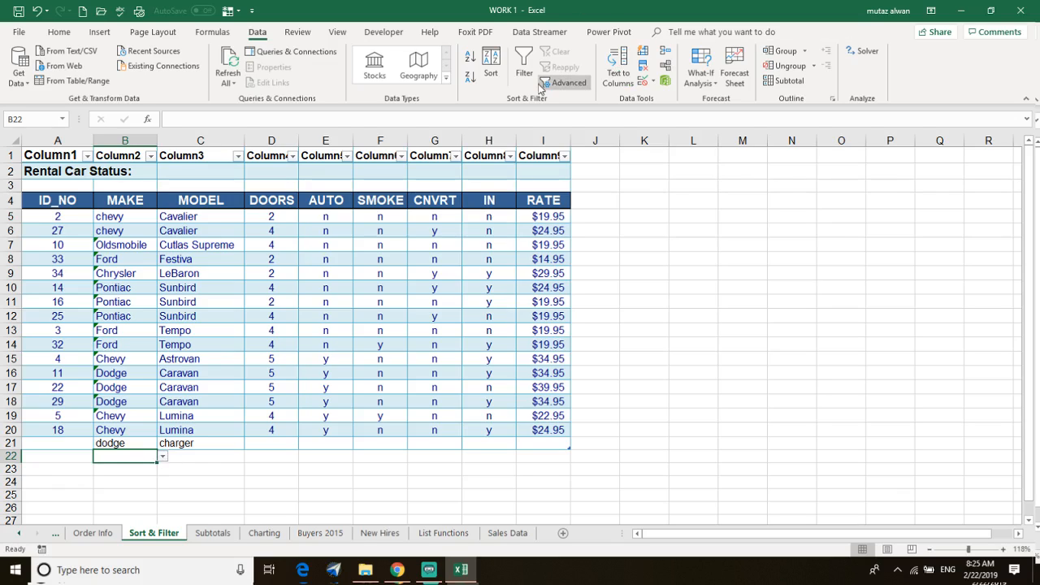
- Give cell B22's validation an error alert titled "selection error" with the message "please select ONLY from the drop down menu."
{"action": "left_click", "coordinate": [652, 81]}
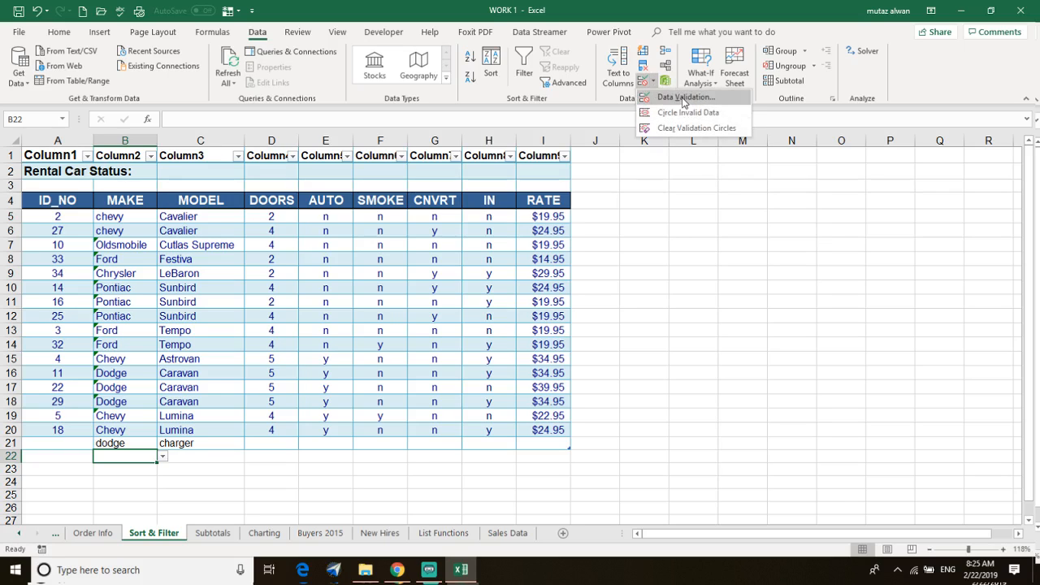
{"action": "left_click", "coordinate": [682, 97]}
{"action": "left_click", "coordinate": [289, 282]}
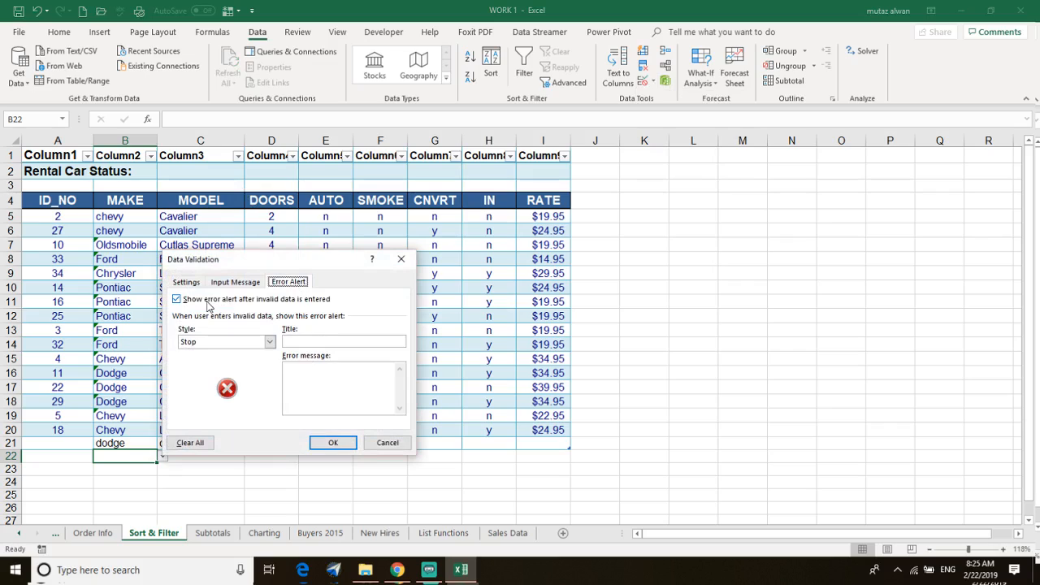
{"action": "left_click", "coordinate": [178, 301]}
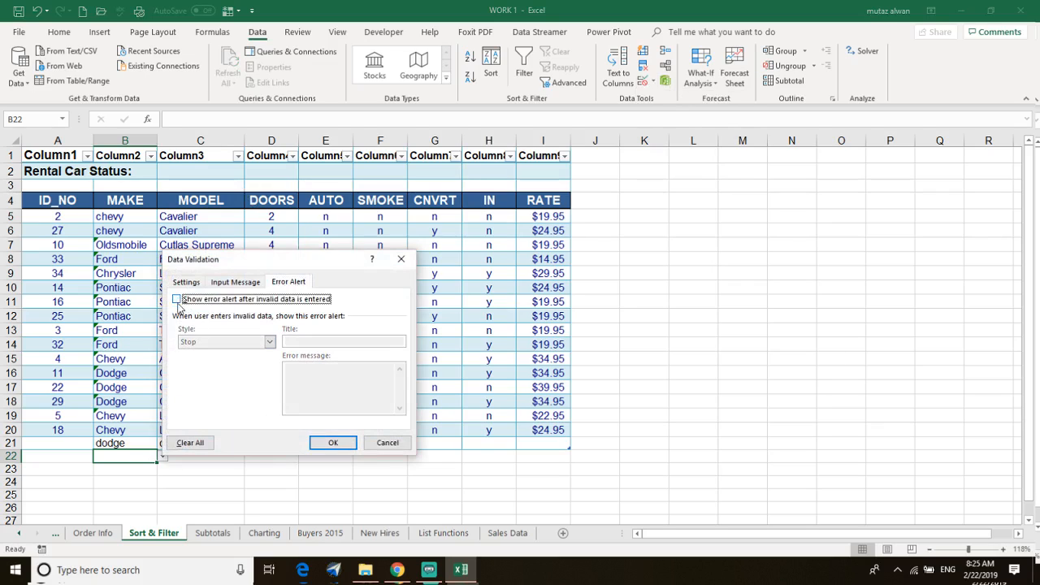
{"action": "left_click", "coordinate": [190, 302]}
{"action": "left_click", "coordinate": [317, 339]}
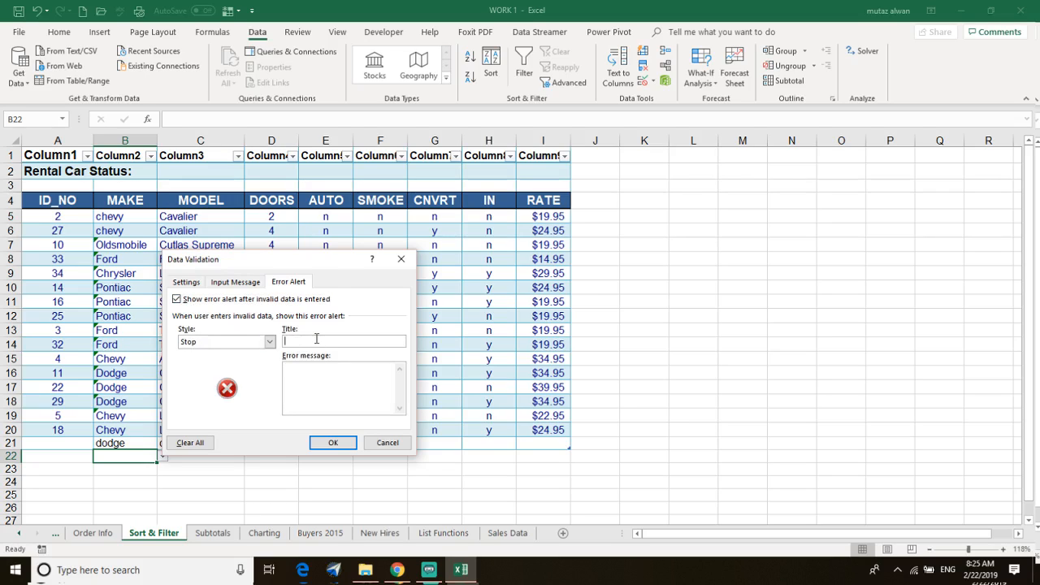
{"action": "type", "text": "eroor"}
{"action": "type", "text": "s"}
{"action": "key", "text": "BackSpace"}
{"action": "key", "text": "BackSpace"}
{"action": "key", "text": "BackSpace"}
{"action": "key", "text": "BackSpace"}
{"action": "key", "text": "BackSpace"}
{"action": "key", "text": "BackSpace"}
{"action": "type", "text": "ONLY from"}
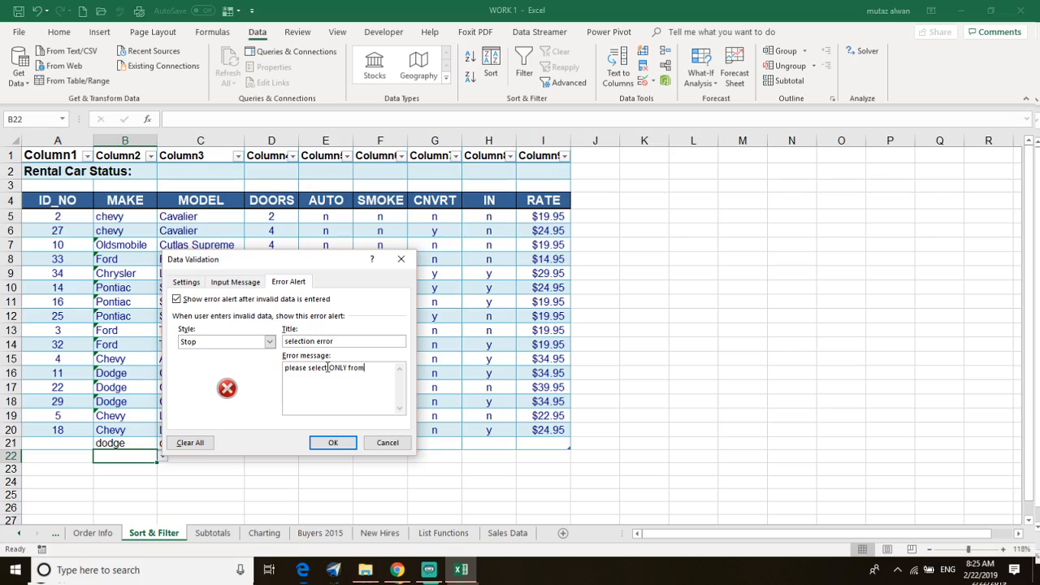
{"action": "type", "text": "the drop down menu."}
- Preview the Warning and Information alert styles, set the style back to Stop, and apply the validation settings
{"action": "left_click", "coordinate": [269, 342]}
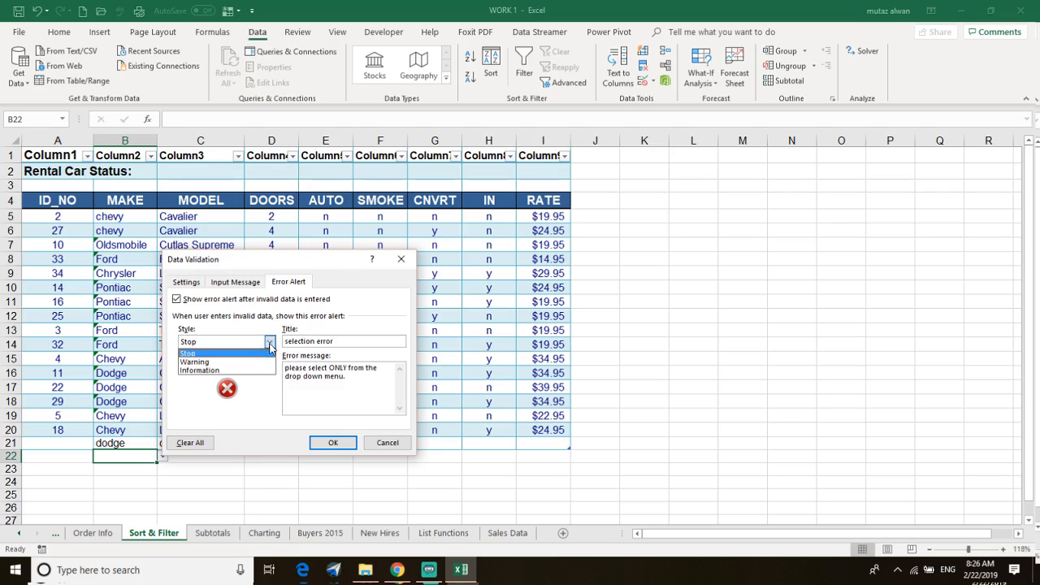
{"action": "left_click", "coordinate": [267, 362]}
{"action": "left_click", "coordinate": [271, 345]}
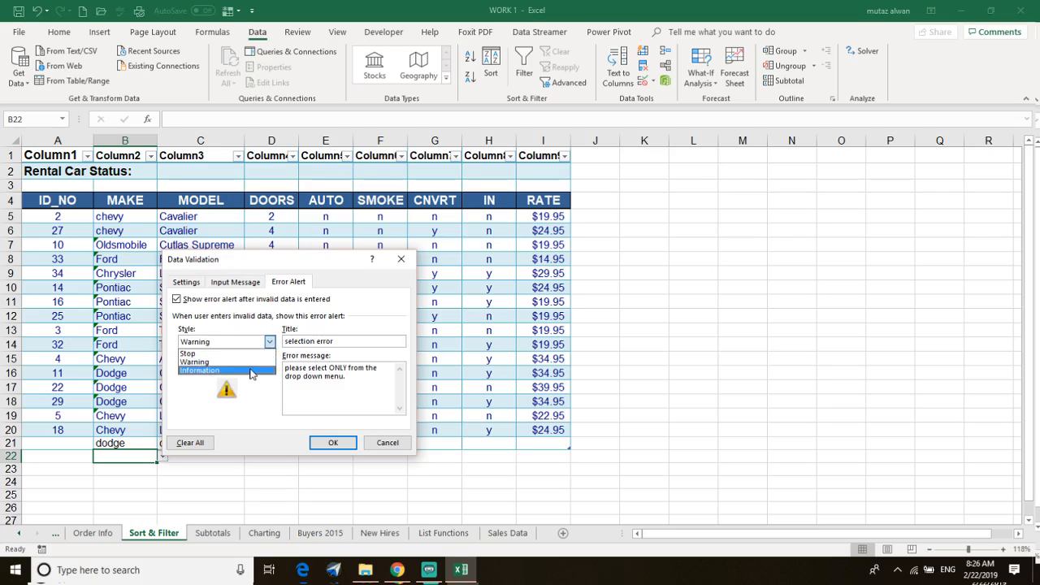
{"action": "left_click", "coordinate": [256, 371]}
{"action": "left_click", "coordinate": [269, 342]}
{"action": "left_click", "coordinate": [250, 352]}
{"action": "left_click", "coordinate": [334, 443]}
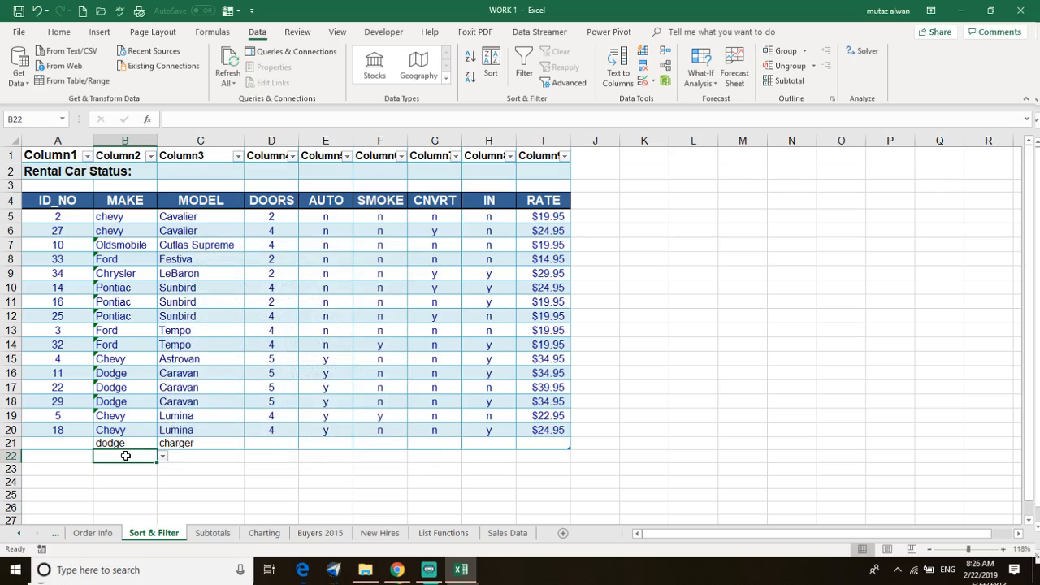
- Test the custom error alert by trying to enter "toyota" in cell B22, cancel it, and view the allowed makes
{"action": "type", "text": "toyo"}
{"action": "key", "text": "Return"}
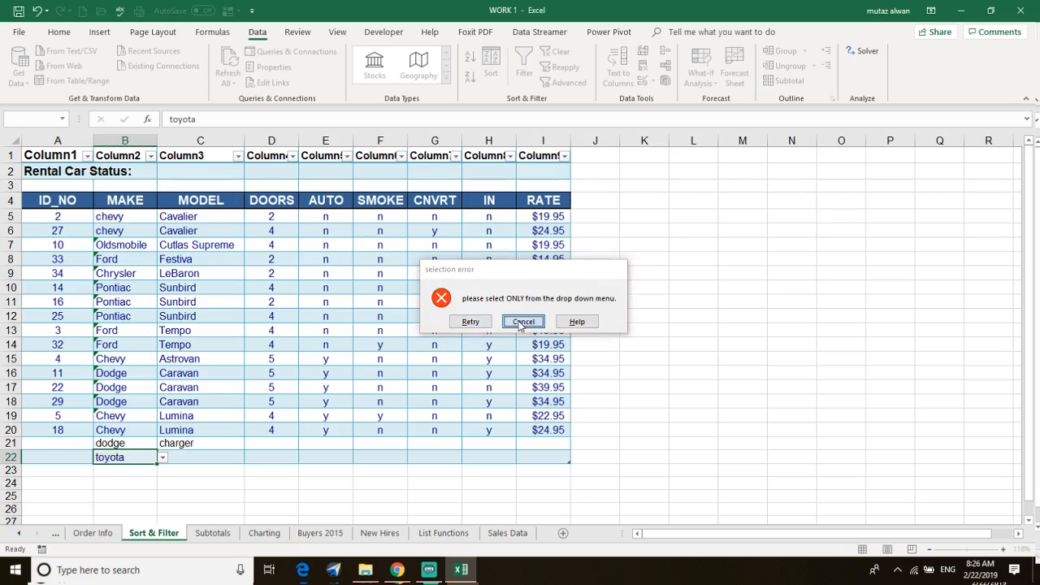
{"action": "left_click", "coordinate": [523, 322]}
{"action": "left_click", "coordinate": [163, 455]}
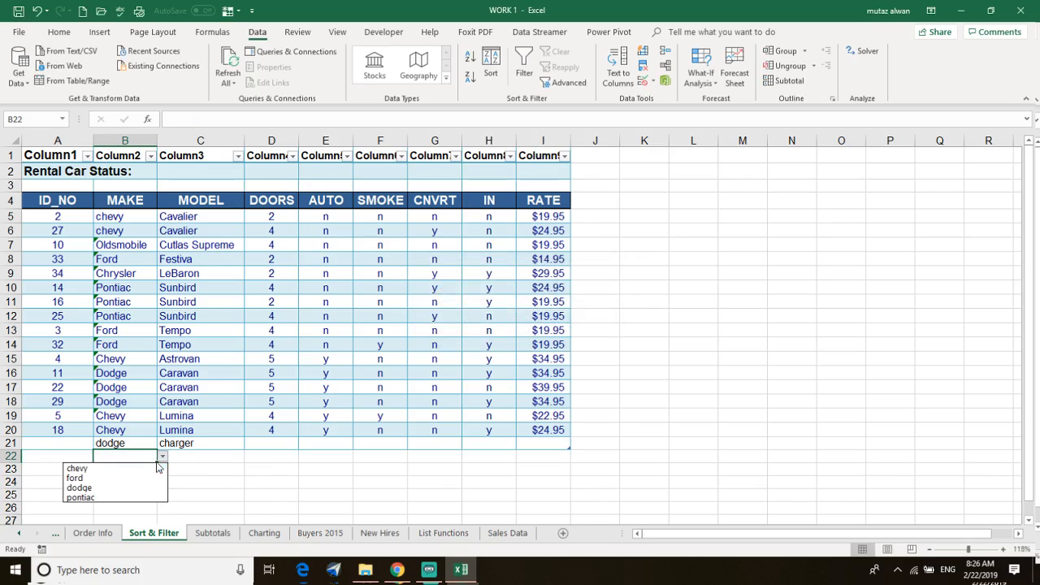
{"action": "key", "text": "Escape"}
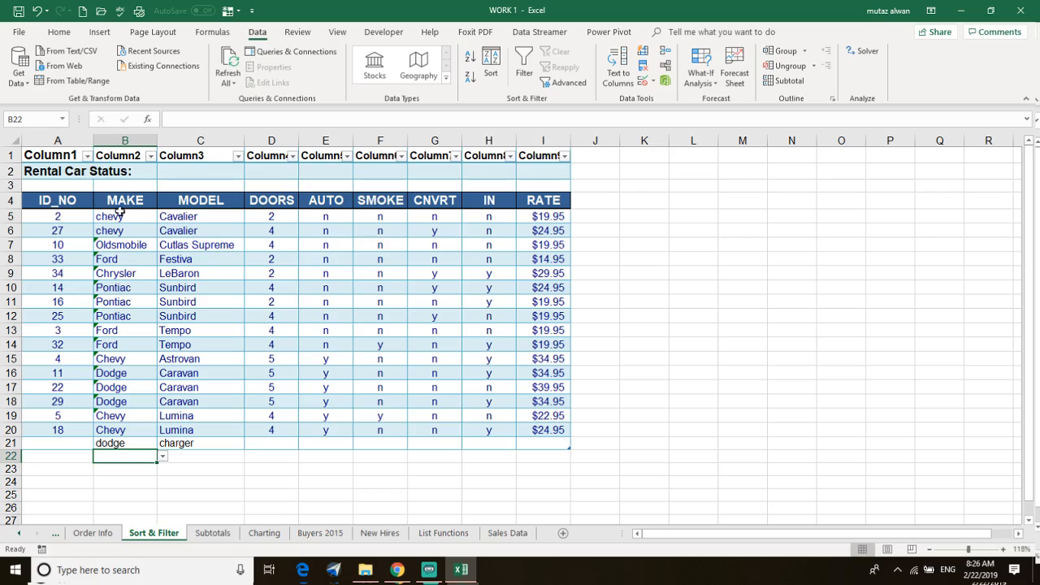
- Select the MAKE column from cell B3 down and circle its invalid data
{"action": "left_click_drag", "start_coordinate": [118, 196], "coordinate": [138, 523]}
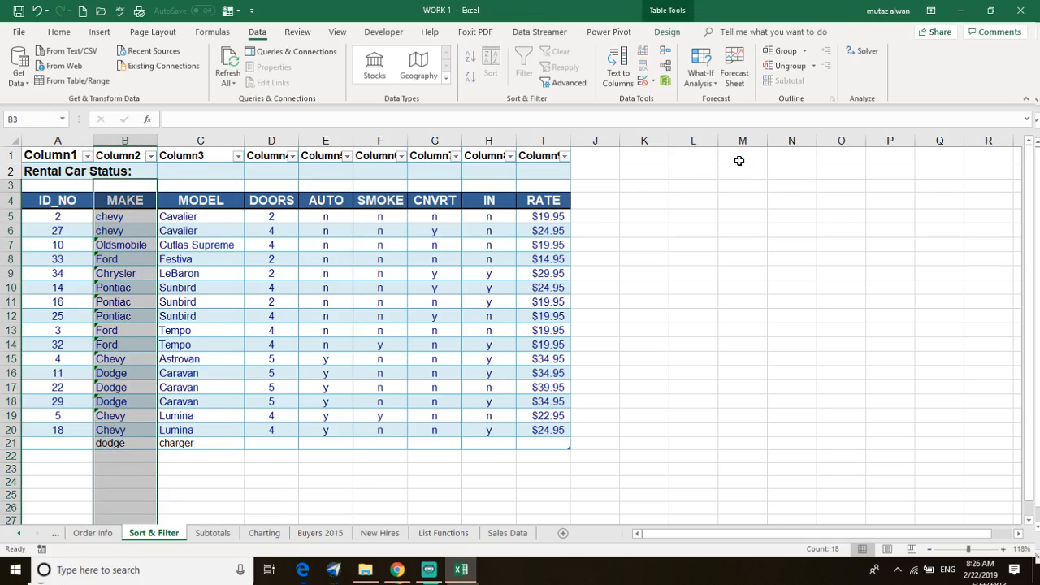
{"action": "left_click", "coordinate": [654, 82]}
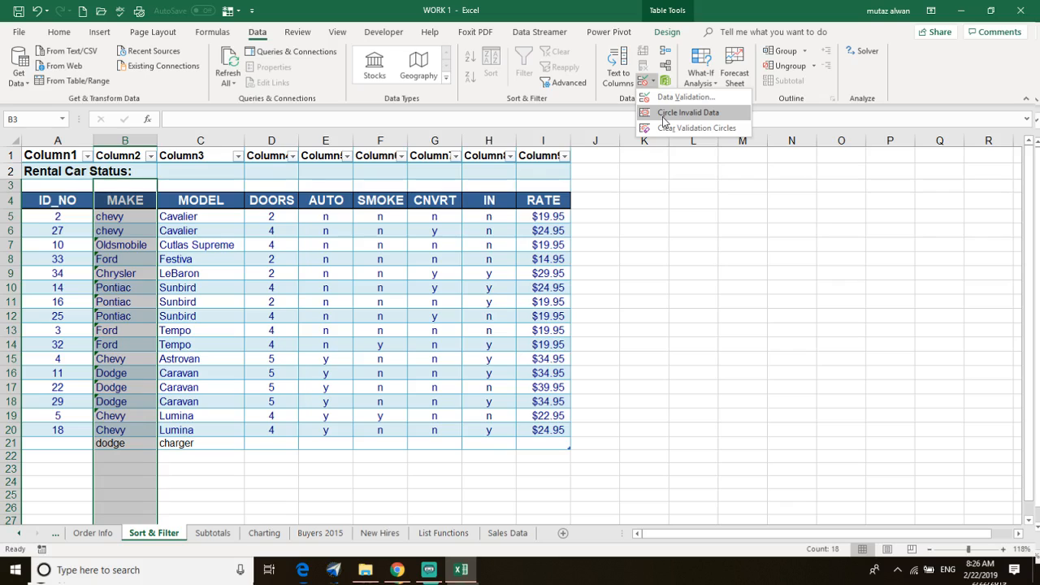
{"action": "left_click", "coordinate": [687, 112]}
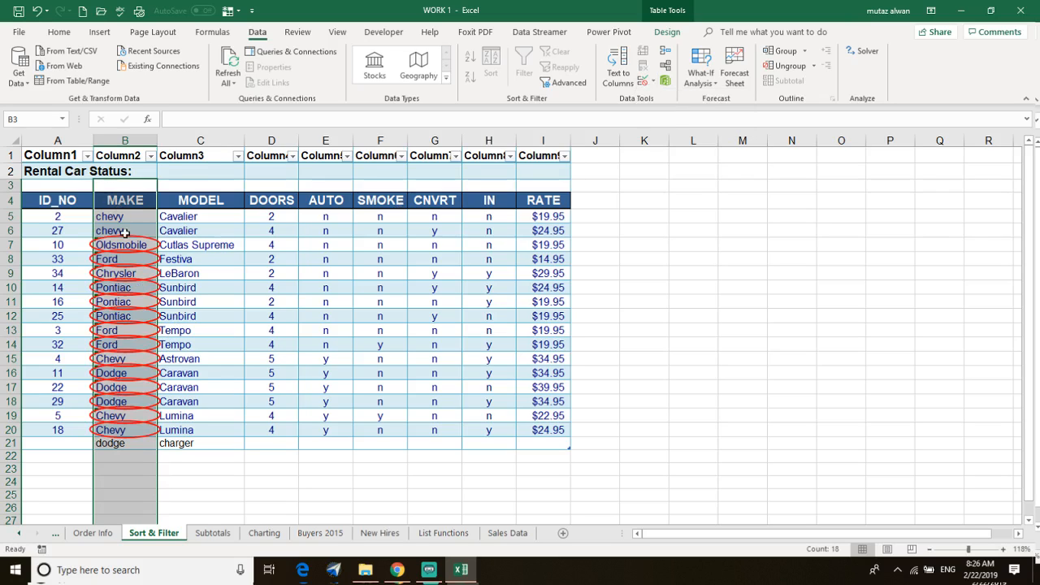
- Clear the validation circles from the MAKE column
{"action": "left_click", "coordinate": [647, 84]}
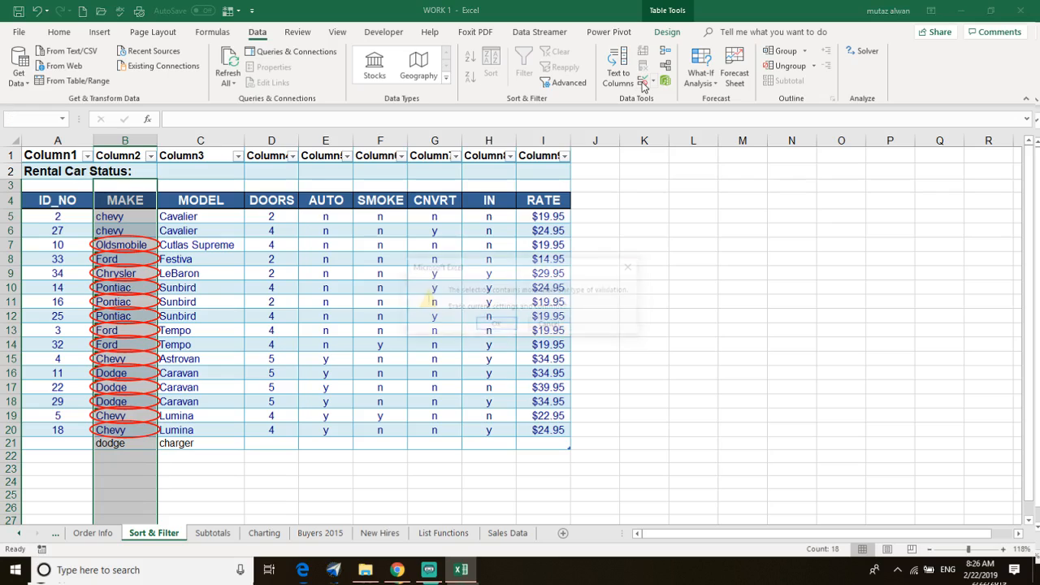
{"action": "left_click", "coordinate": [552, 325]}
{"action": "left_click", "coordinate": [653, 81]}
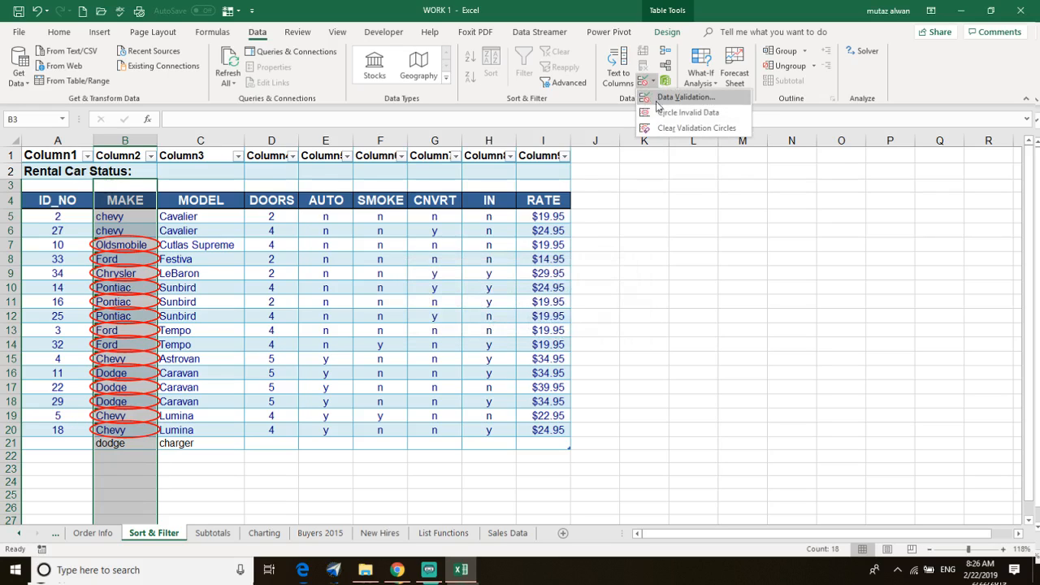
{"action": "left_click", "coordinate": [666, 112]}
{"action": "left_click", "coordinate": [653, 83]}
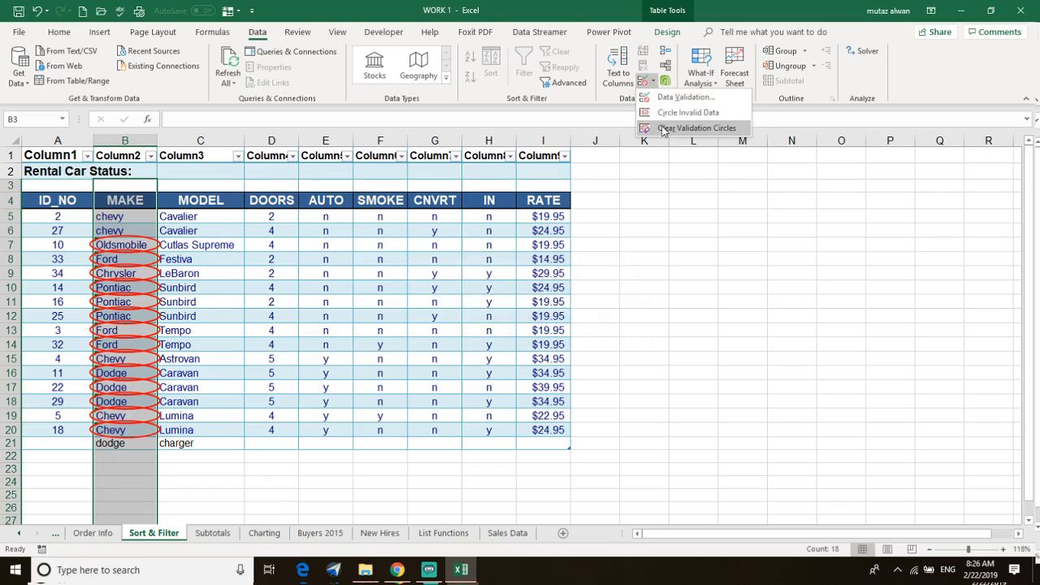
{"action": "left_click", "coordinate": [663, 128]}
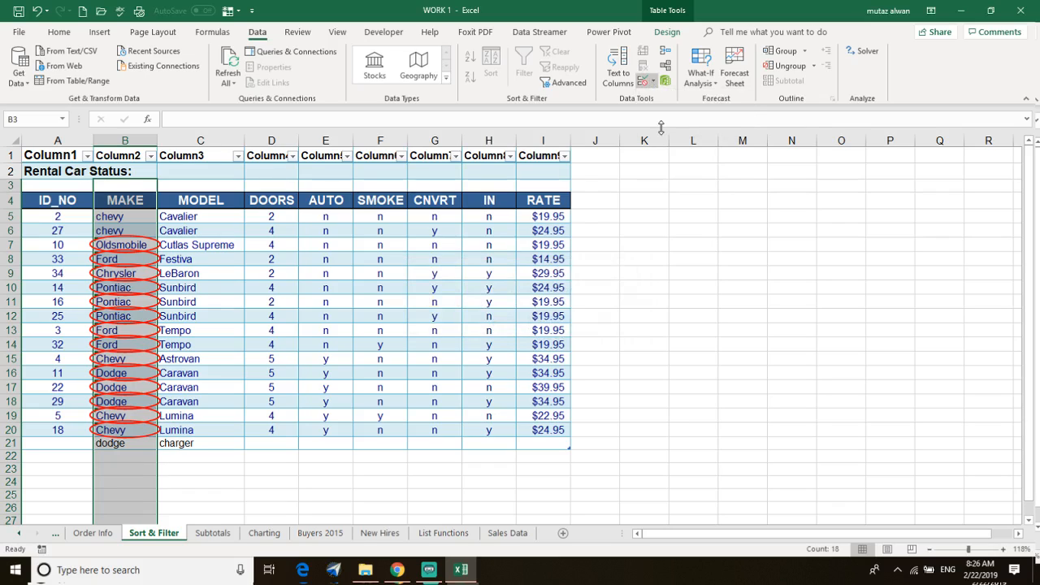
- Erase the selected MAKE cells' mixed validation settings and restrict them to a list with the source "Chevy, Ford, Dodge, Pontiac,"
{"action": "left_click", "coordinate": [652, 82]}
{"action": "left_click", "coordinate": [678, 96]}
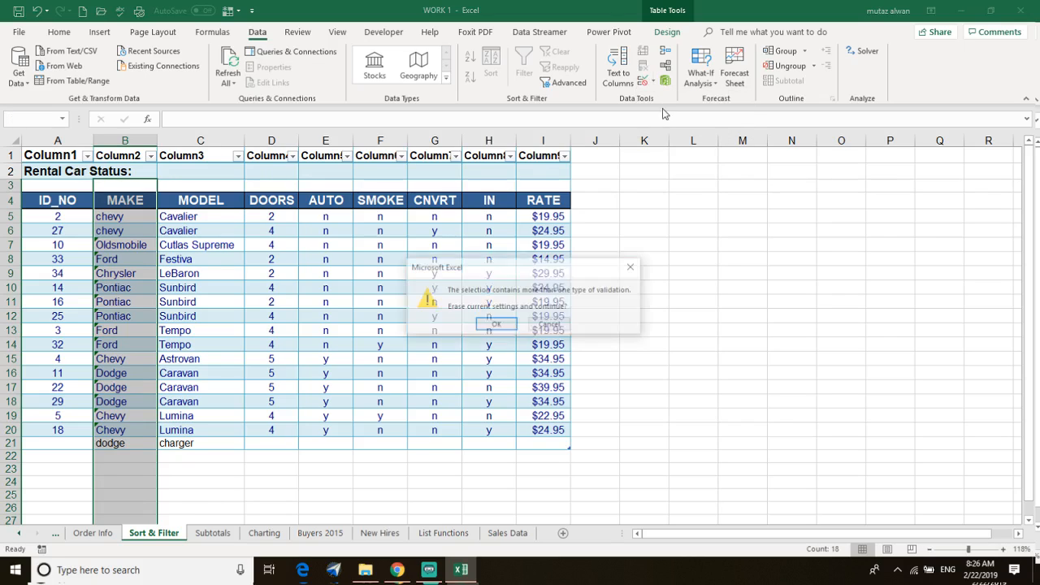
{"action": "left_click", "coordinate": [496, 325]}
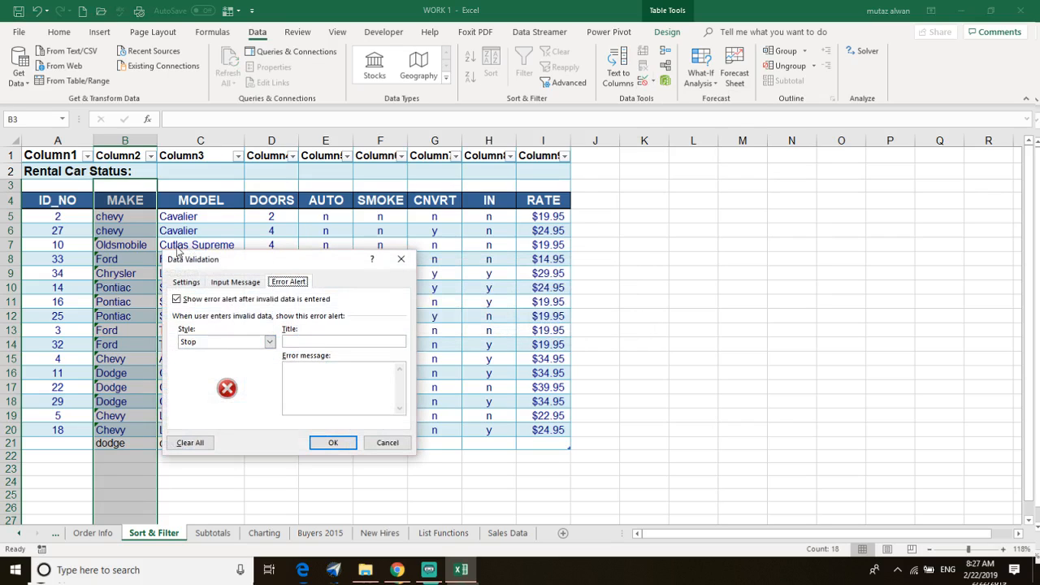
{"action": "left_click", "coordinate": [191, 282]}
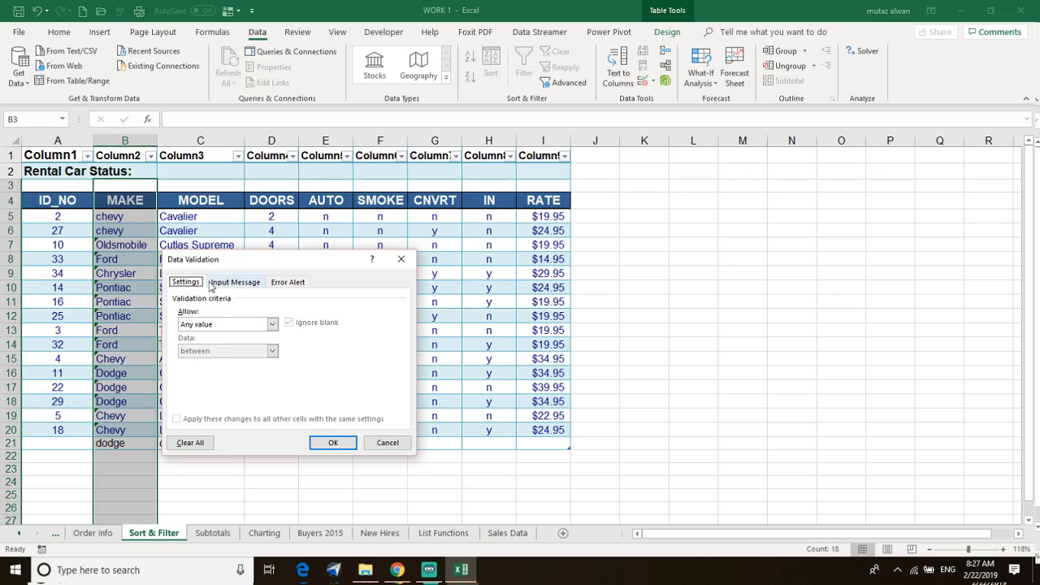
{"action": "left_click", "coordinate": [272, 324]}
{"action": "left_click", "coordinate": [211, 366]}
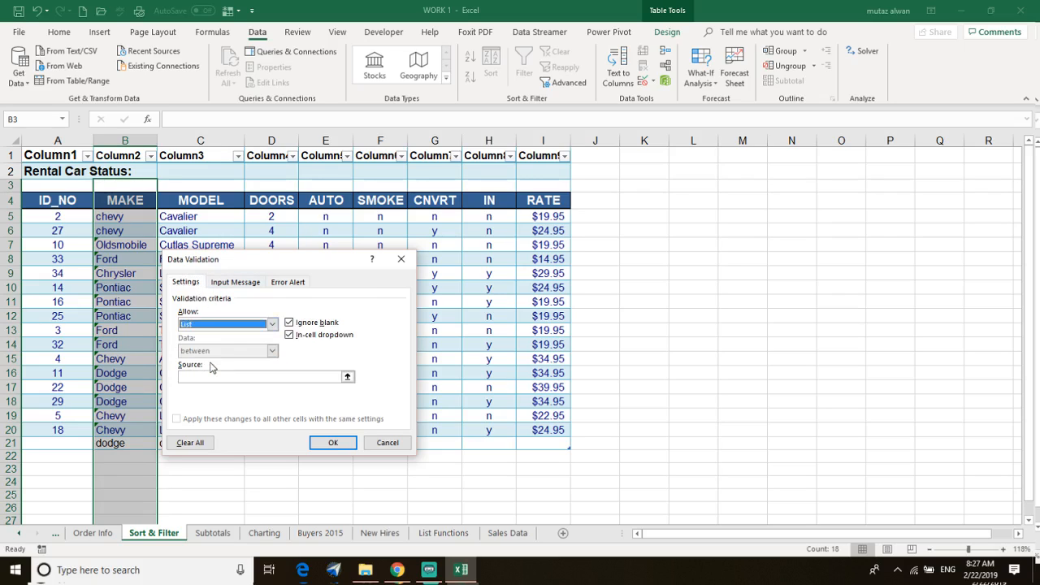
{"action": "left_click", "coordinate": [210, 377]}
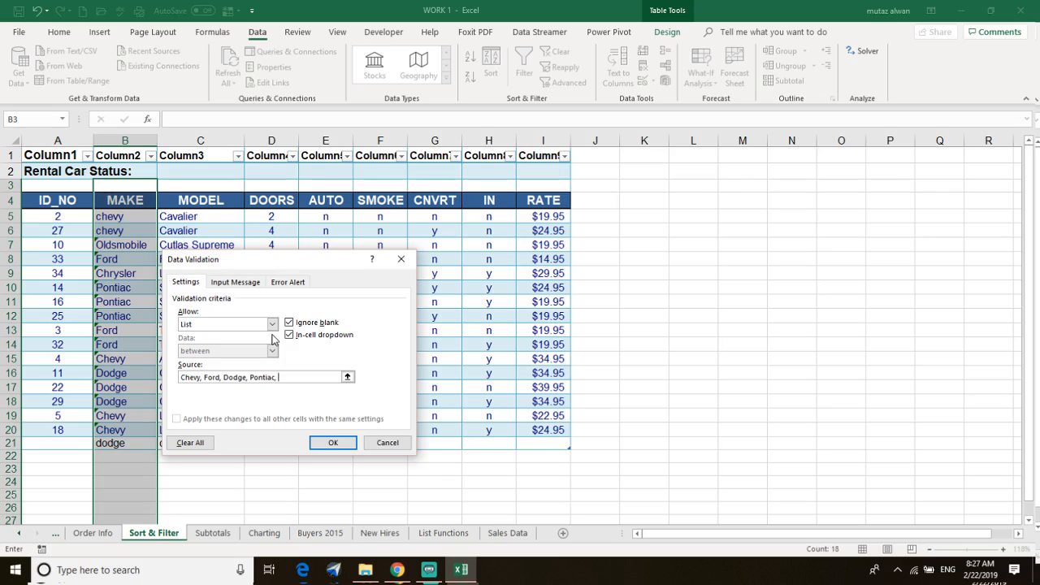
{"action": "left_click", "coordinate": [335, 442]}
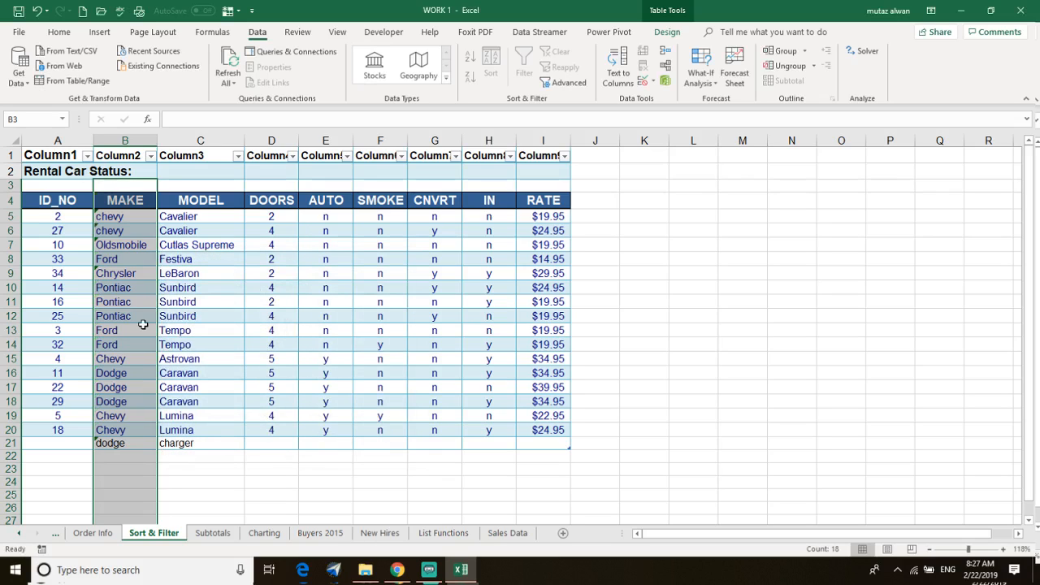
- Capitalize the make as "Chevy" in cells B6 and B5 to match the validation list
{"action": "left_click", "coordinate": [128, 273]}
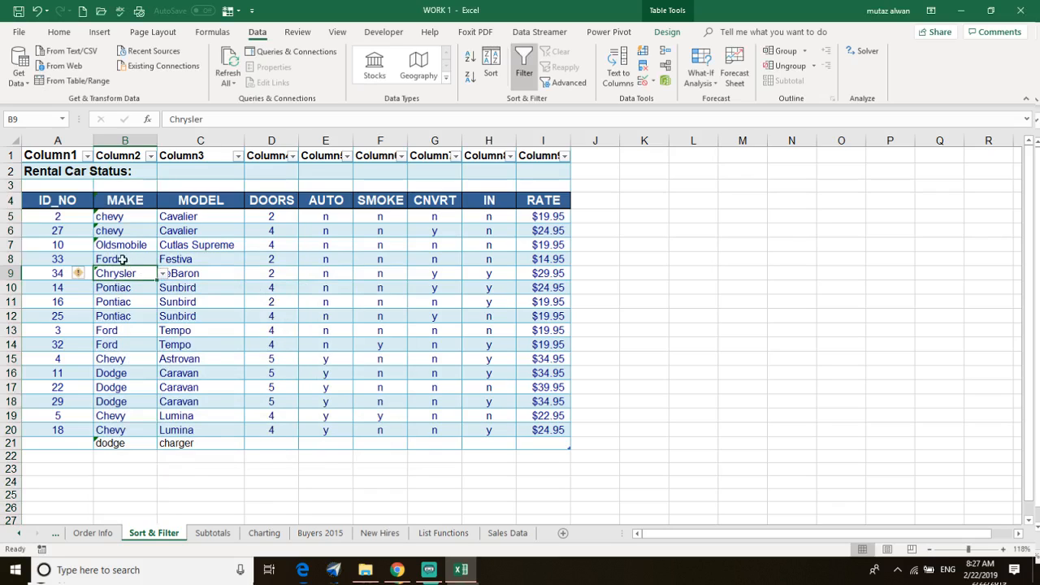
{"action": "left_click", "coordinate": [100, 231]}
{"action": "double_click", "coordinate": [99, 231]}
{"action": "key", "text": "BackSpace"}
{"action": "type", "text": "C"}
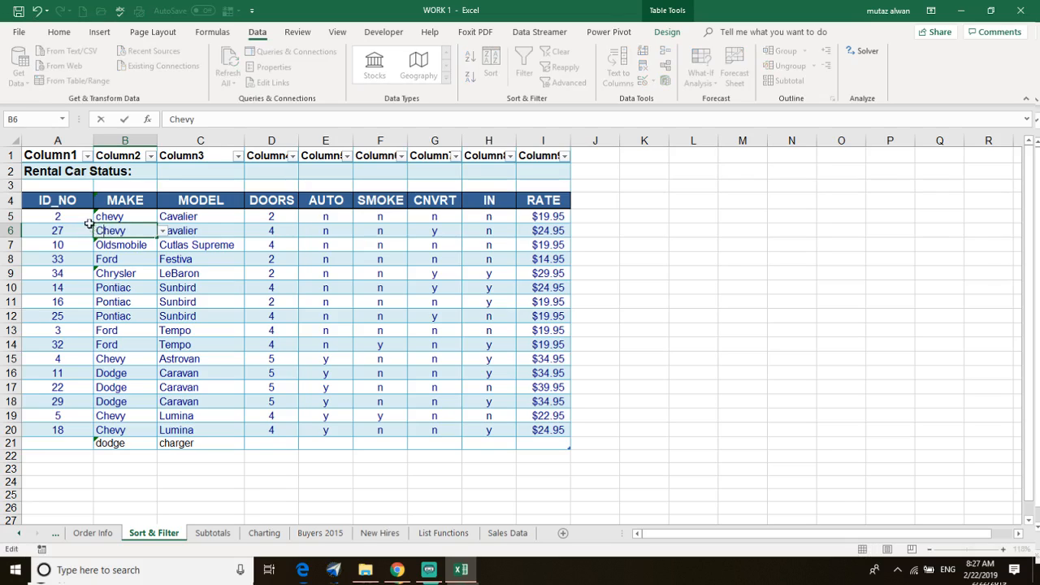
{"action": "left_click", "coordinate": [98, 216]}
{"action": "double_click", "coordinate": [103, 217]}
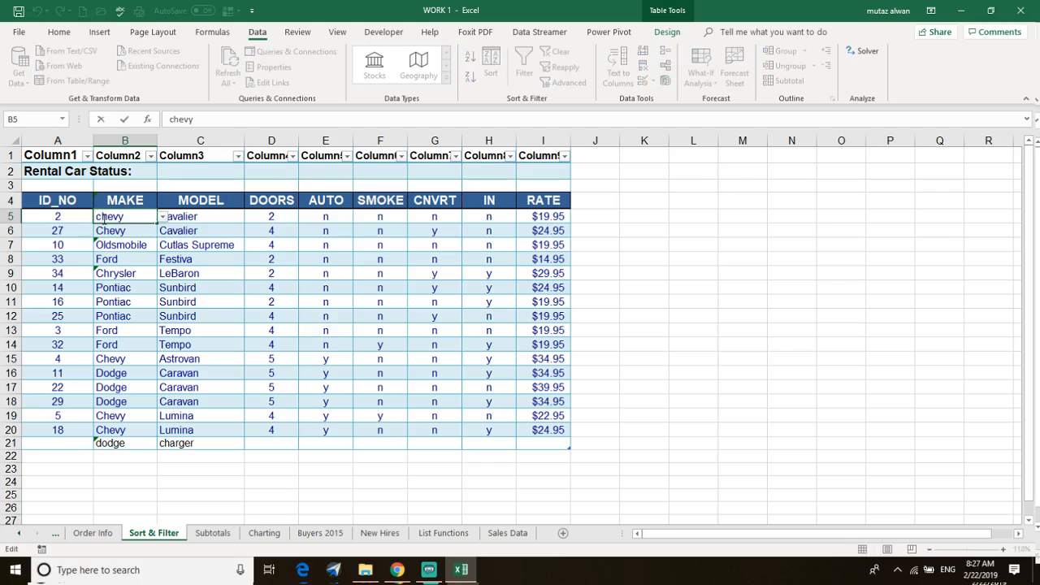
{"action": "key", "text": "BackSpace"}
{"action": "type", "text": "c"}
{"action": "key", "text": "BackSpace"}
{"action": "type", "text": "C"}
{"action": "left_click", "coordinate": [150, 482]}
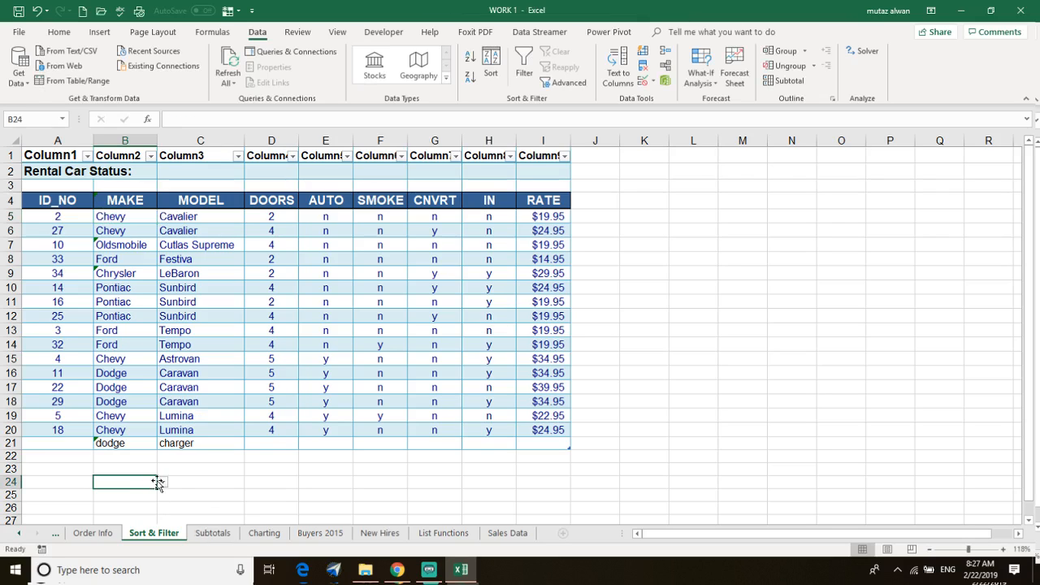
- Change the make in cell B21 to Dodge using the cell's validation list
{"action": "left_click", "coordinate": [116, 442]}
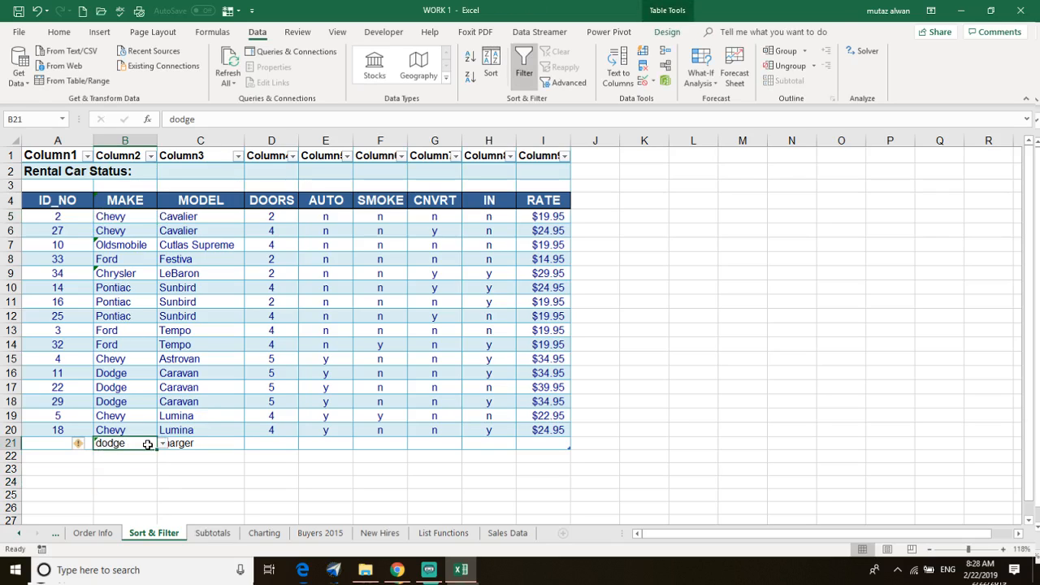
{"action": "left_click", "coordinate": [162, 444]}
{"action": "left_click", "coordinate": [110, 483]}
{"action": "left_click", "coordinate": [132, 468]}
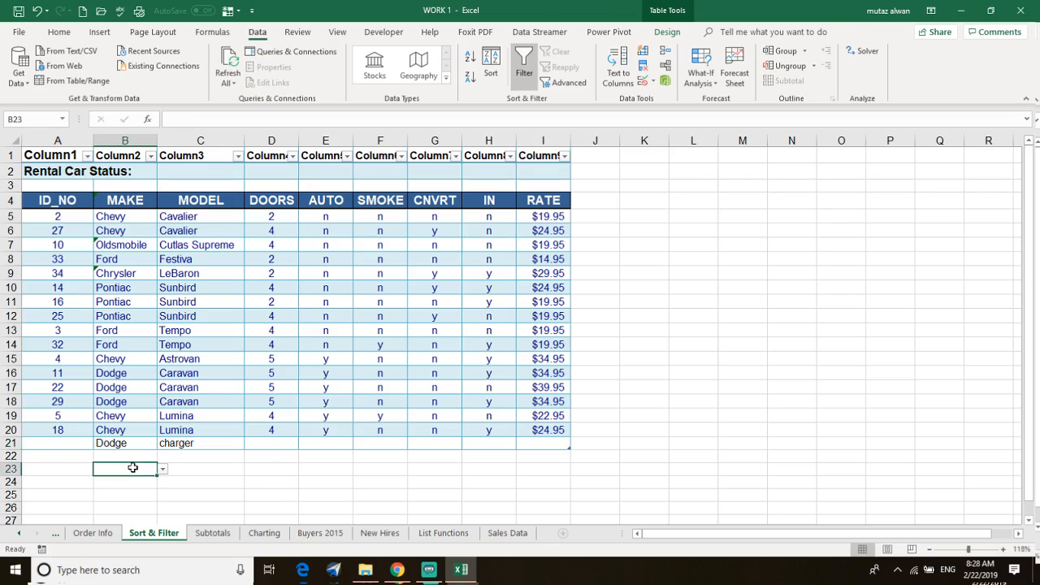
- Circle the invalid data in the MAKE column again and check which entries are marked
{"action": "left_click", "coordinate": [650, 83]}
{"action": "left_click", "coordinate": [666, 111]}
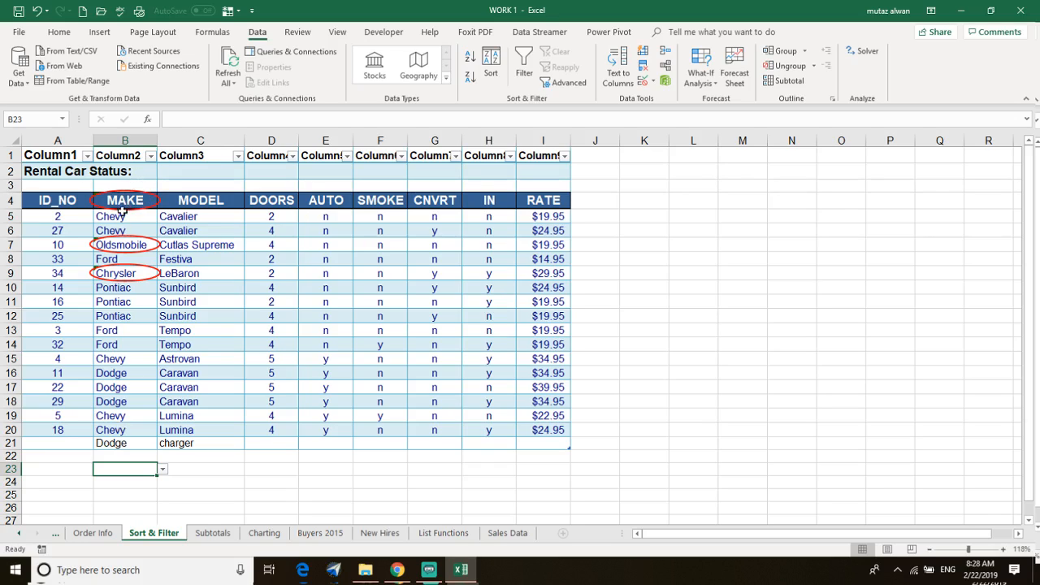
{"action": "scroll", "coordinate": [232, 362], "scroll_direction": "down", "scroll_amount": 3}
{"action": "scroll", "coordinate": [232, 362], "scroll_direction": "up", "scroll_amount": 3}
- On the List Functions sheet, enter rent, advertising, supplies, contractors and consultants down cells L17 to L21
{"action": "left_click", "coordinate": [443, 533]}
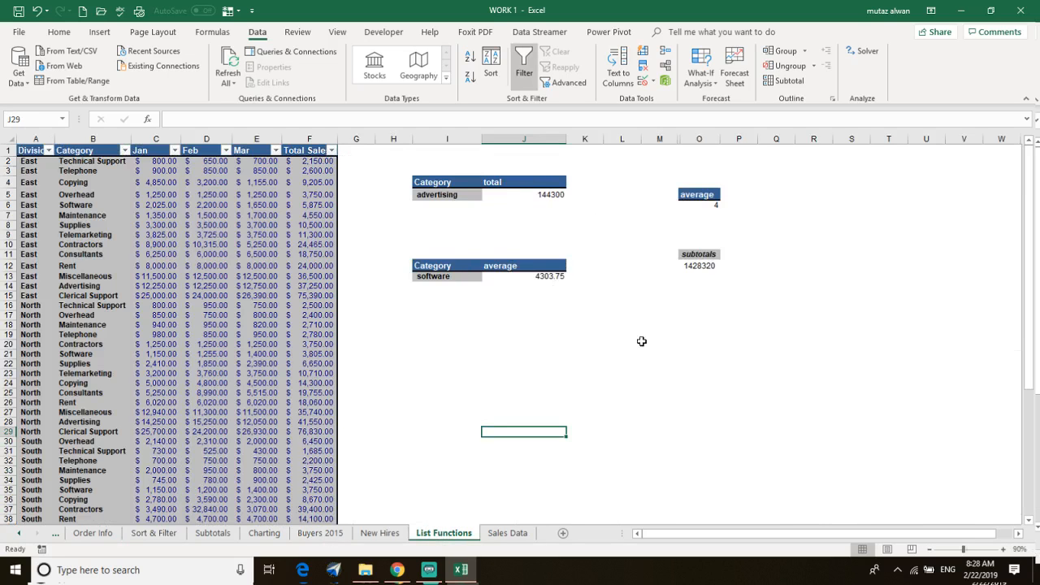
{"action": "left_click", "coordinate": [569, 308]}
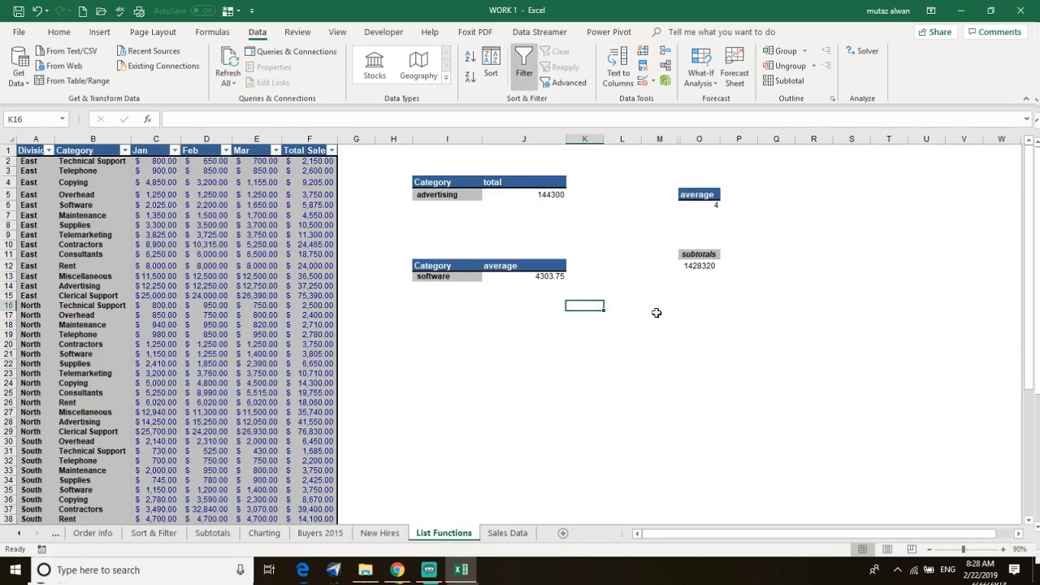
{"action": "left_click", "coordinate": [633, 316]}
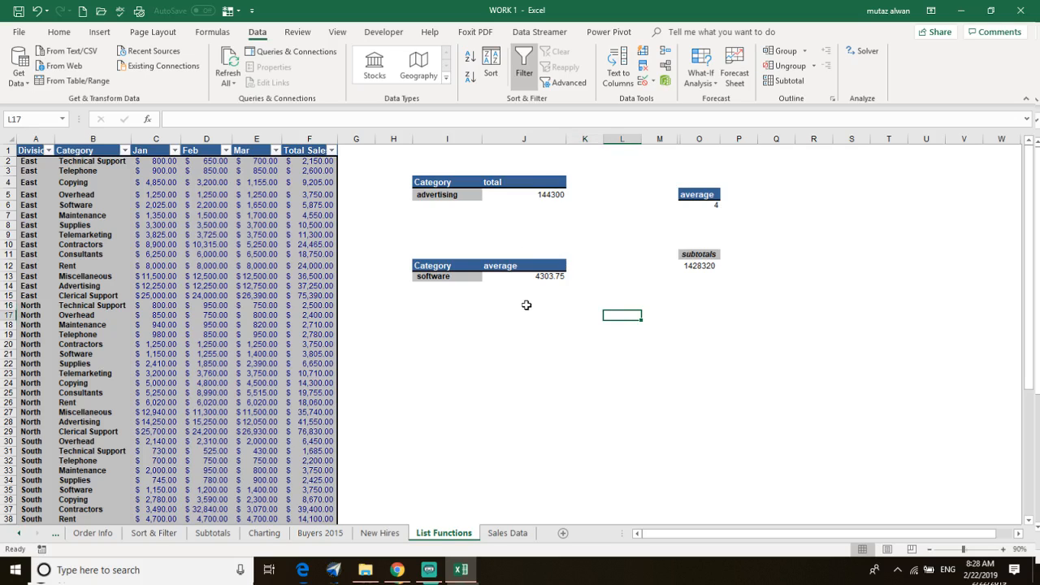
{"action": "type", "text": "rent"}
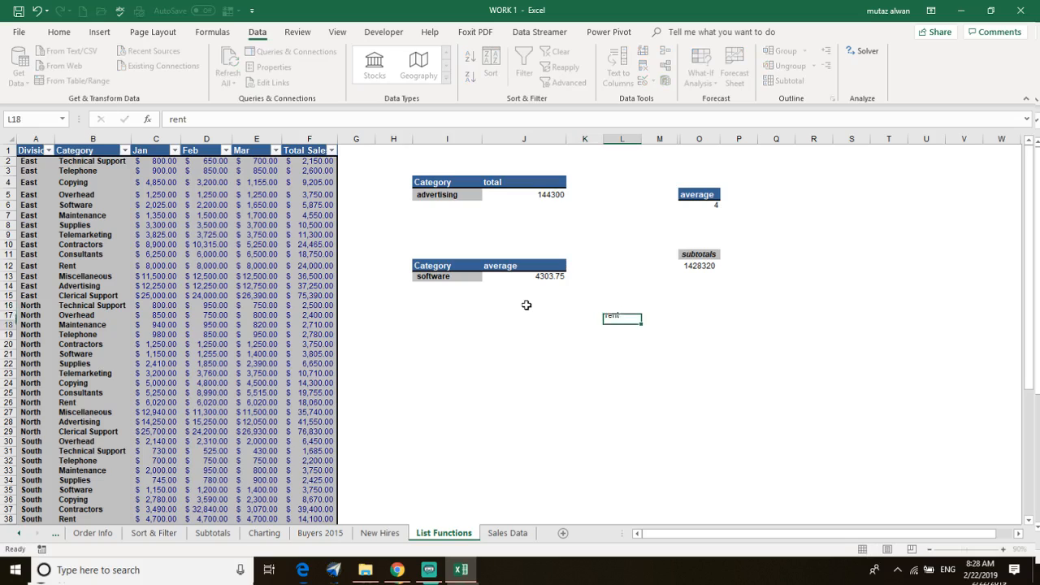
{"action": "key", "text": "Return"}
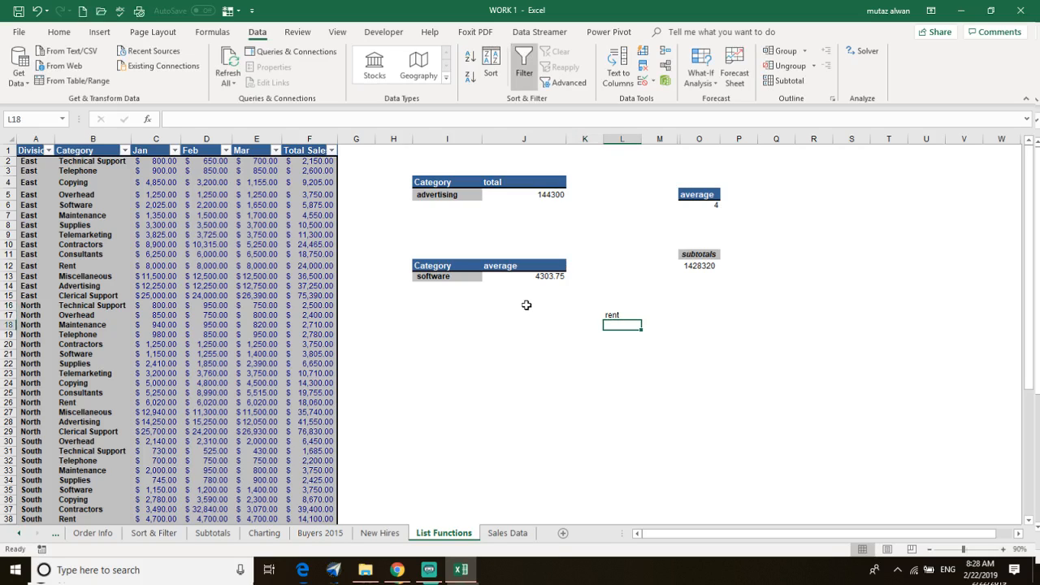
{"action": "type", "text": "a"}
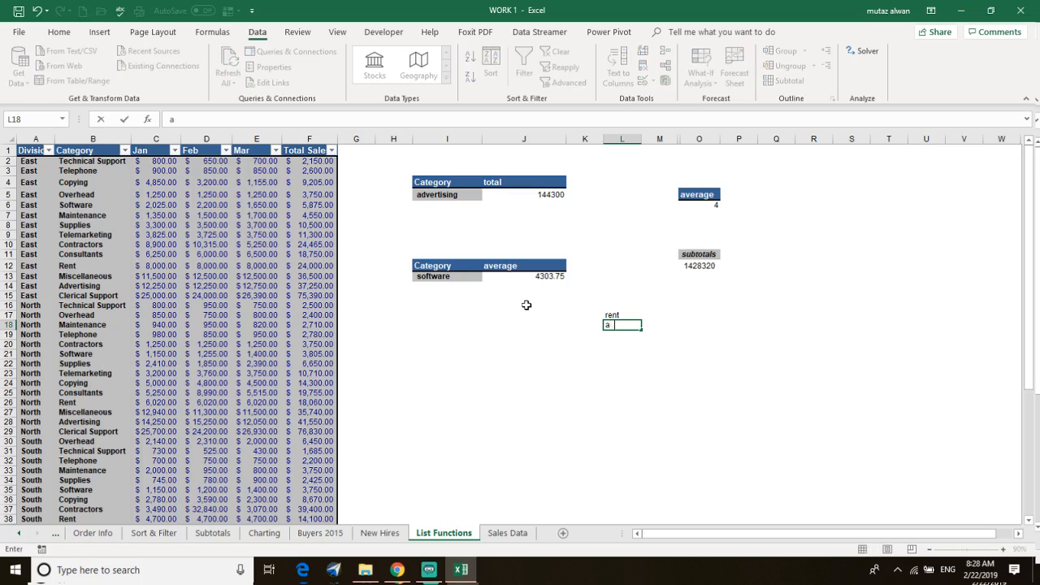
{"action": "type", "text": "dvertising"}
{"action": "key", "text": "Return"}
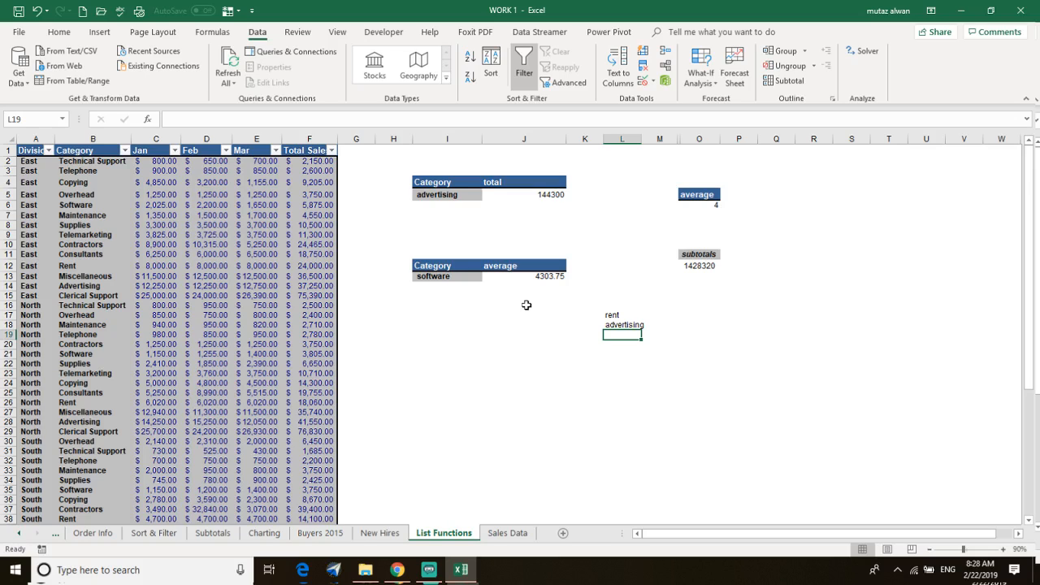
{"action": "type", "text": "supplies"}
{"action": "key", "text": "Return"}
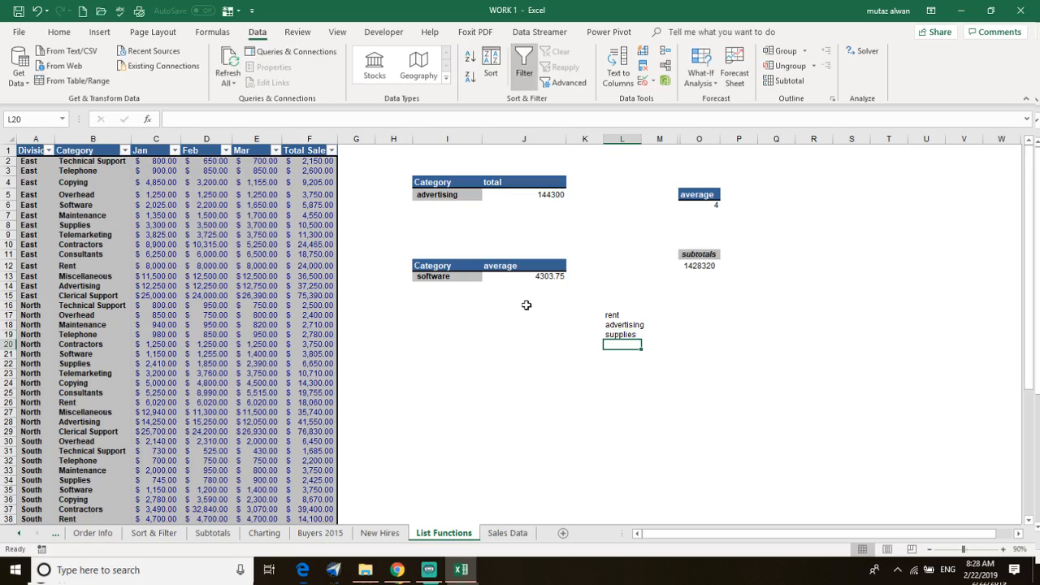
{"action": "type", "text": "contractors"}
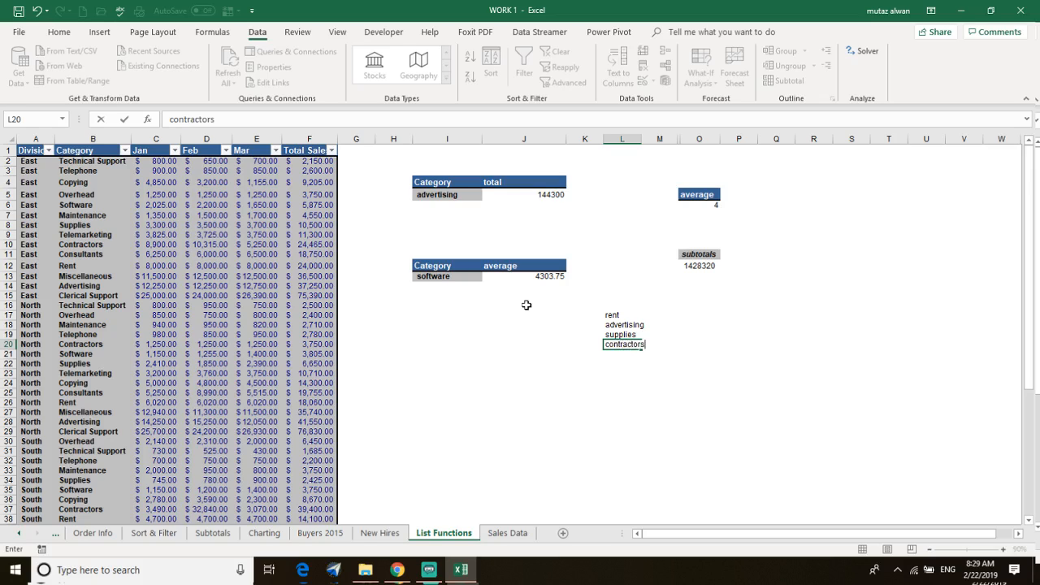
{"action": "key", "text": "Return"}
{"action": "type", "text": "consultants"}
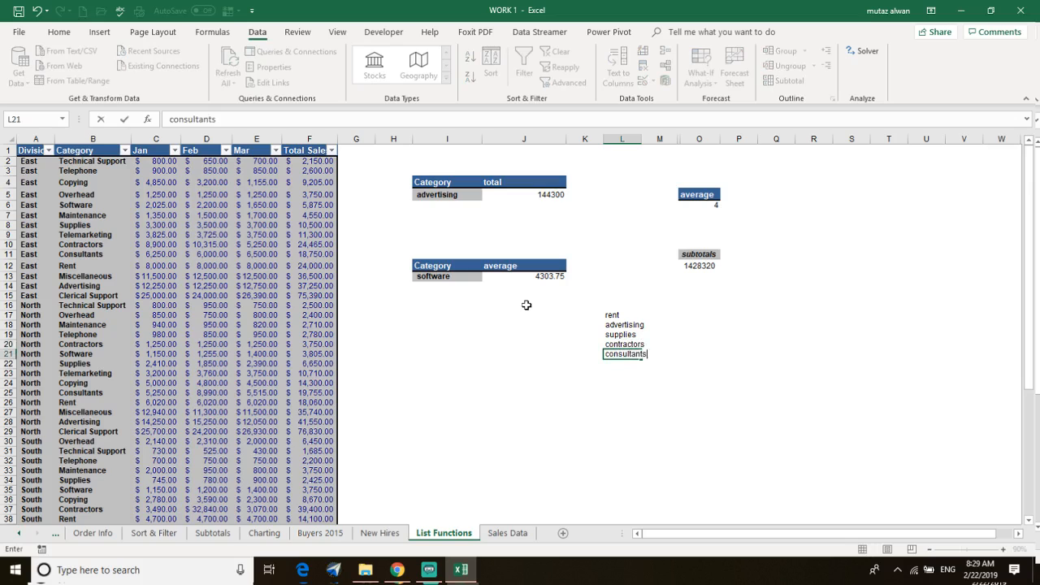
{"action": "key", "text": "Return"}
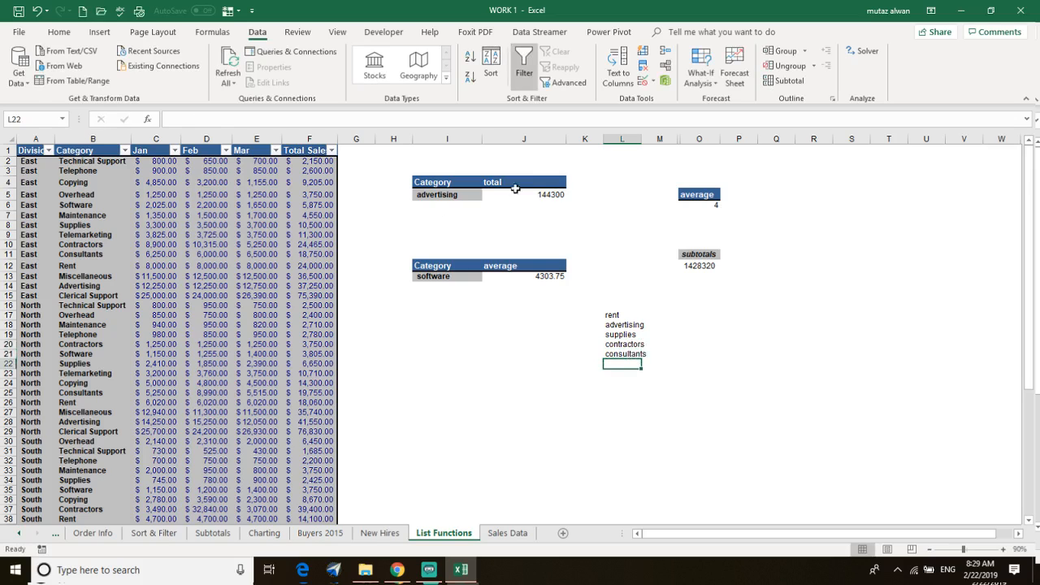
{"action": "left_click", "coordinate": [418, 182]}
{"action": "left_click_drag", "start_coordinate": [393, 160], "coordinate": [445, 290]}
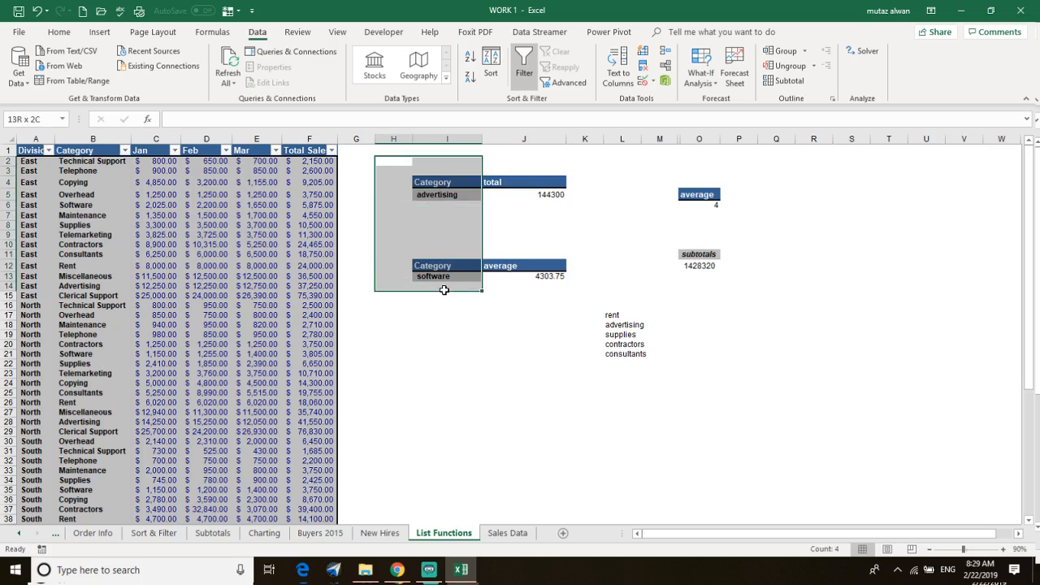
{"action": "left_click", "coordinate": [442, 266]}
{"action": "left_click", "coordinate": [435, 180]}
{"action": "left_click", "coordinate": [439, 195], "text": "ctrl"}
{"action": "left_click", "coordinate": [434, 264]}
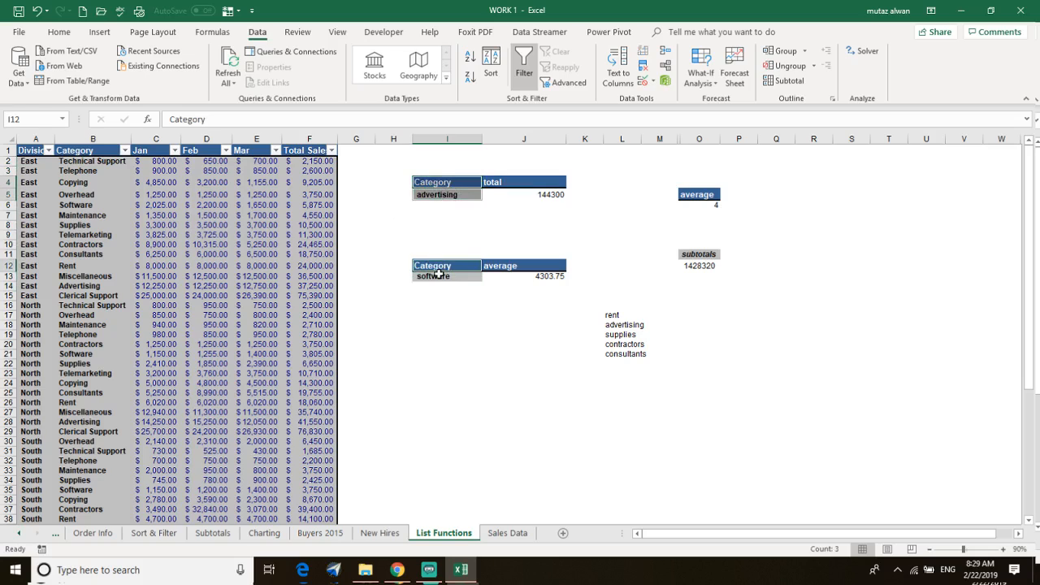
{"action": "left_click", "coordinate": [443, 183]}
{"action": "left_click", "coordinate": [439, 266]}
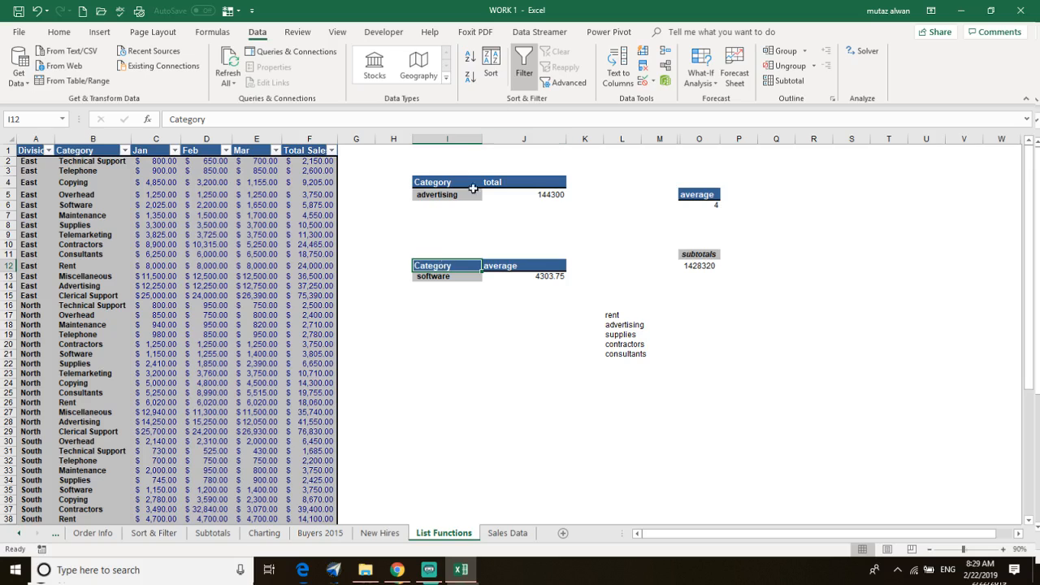
- Restrict the Category heading cells I4 and I12 to a validation list with the source =$L$17:$L$21
{"action": "left_click", "coordinate": [446, 182]}
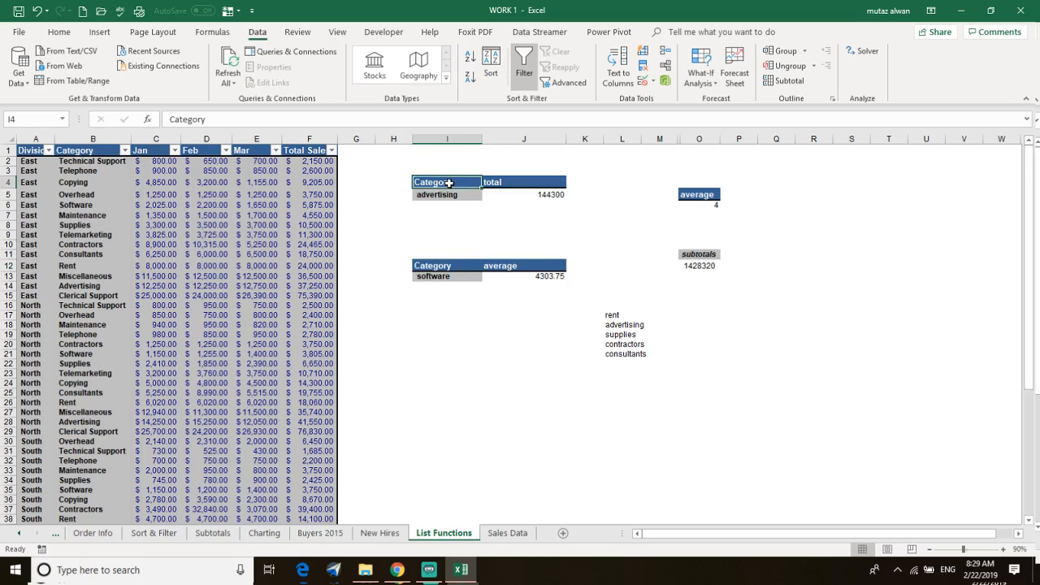
{"action": "left_click", "coordinate": [438, 268], "text": "ctrl"}
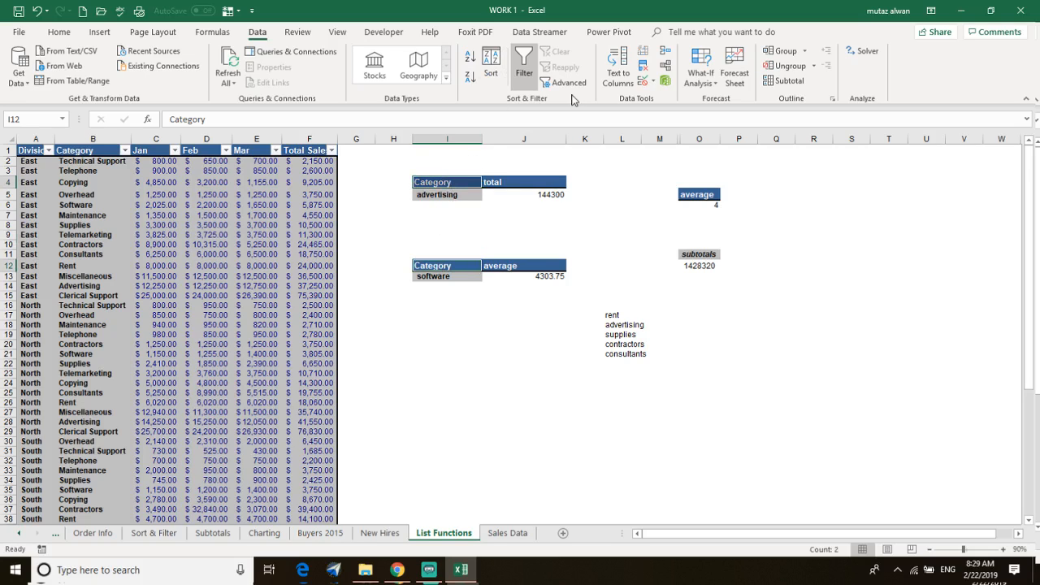
{"action": "left_click", "coordinate": [652, 81]}
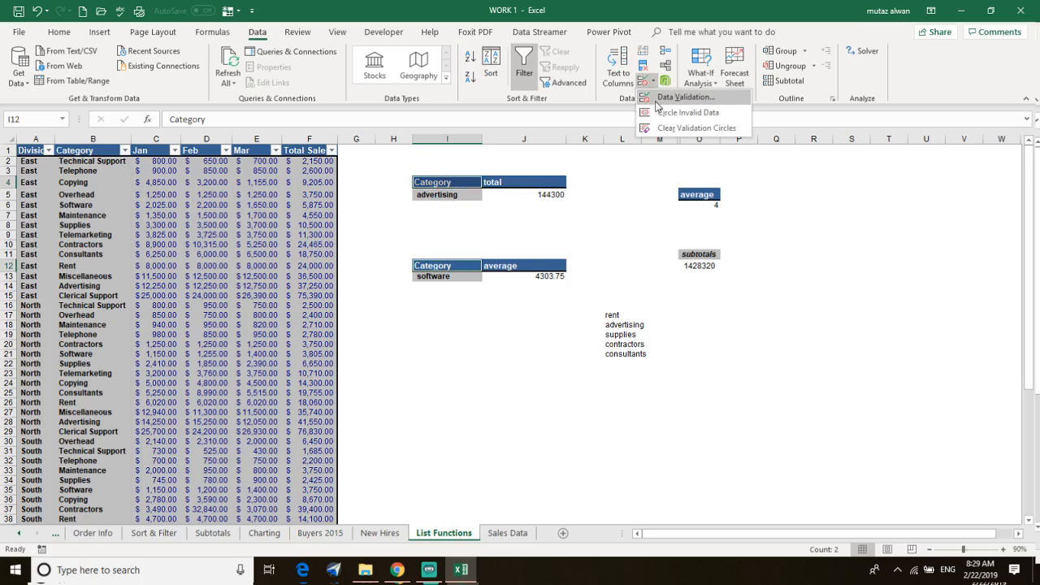
{"action": "left_click", "coordinate": [665, 98]}
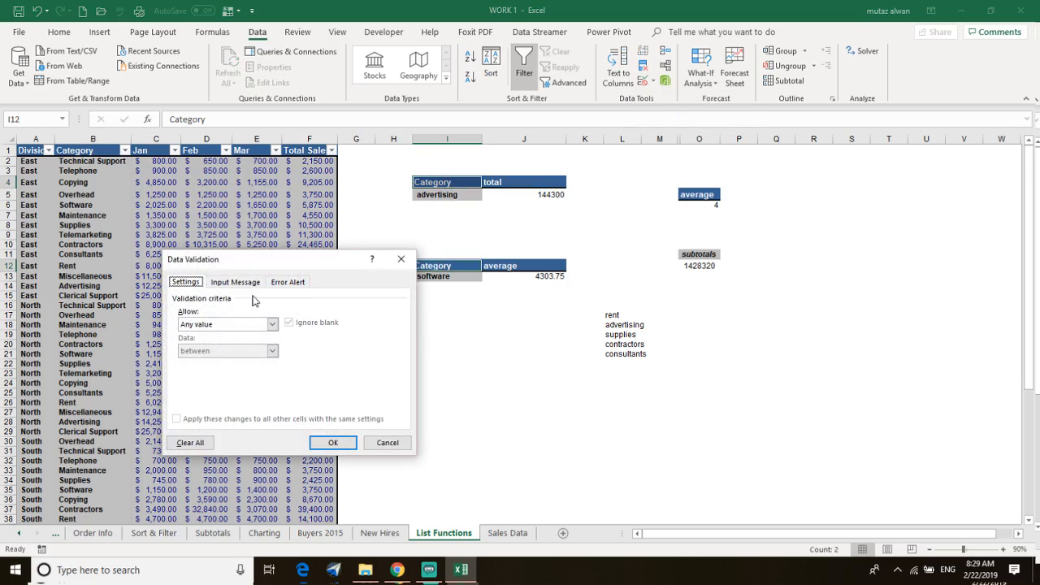
{"action": "left_click", "coordinate": [225, 323]}
{"action": "left_click", "coordinate": [228, 363]}
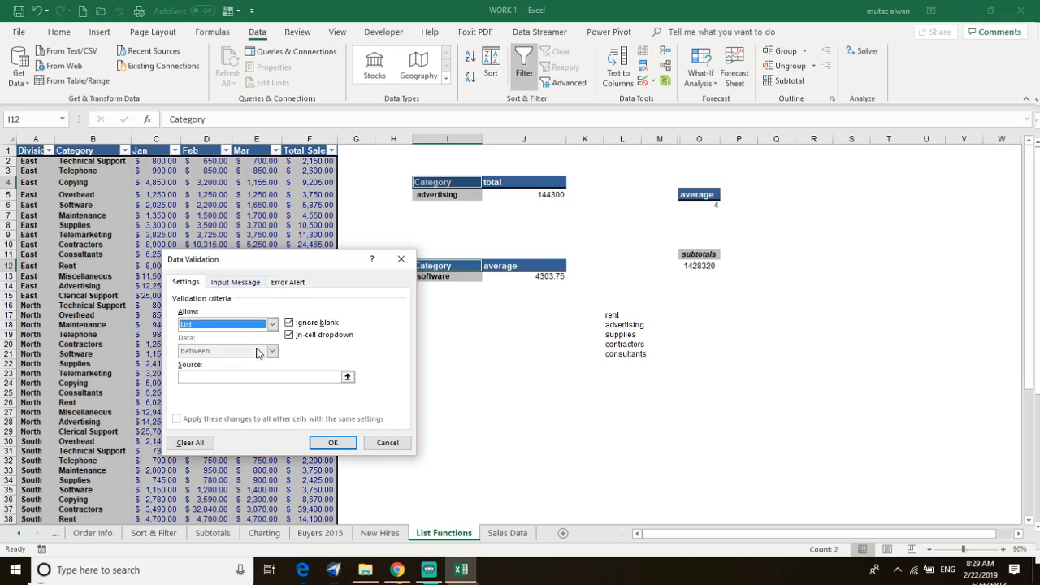
{"action": "left_click", "coordinate": [230, 377]}
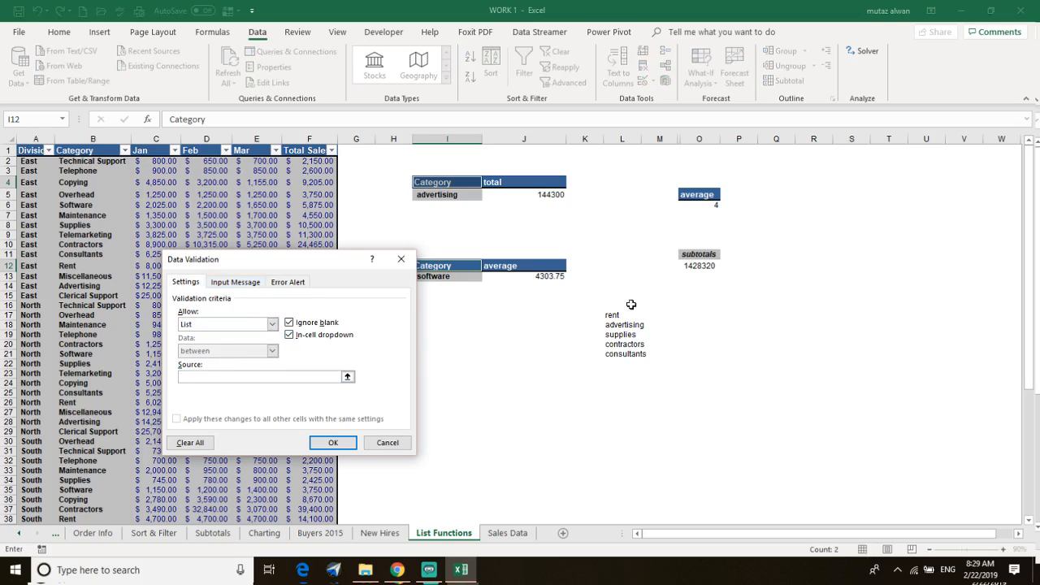
{"action": "left_click_drag", "start_coordinate": [602, 308], "coordinate": [617, 361]}
{"action": "left_click", "coordinate": [605, 319]}
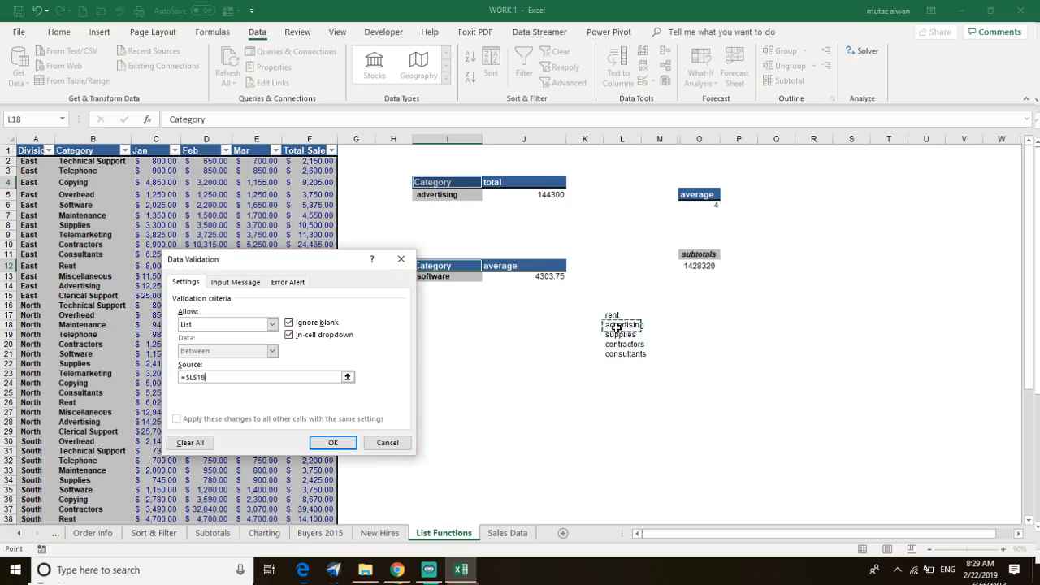
{"action": "left_click_drag", "start_coordinate": [606, 316], "coordinate": [621, 355]}
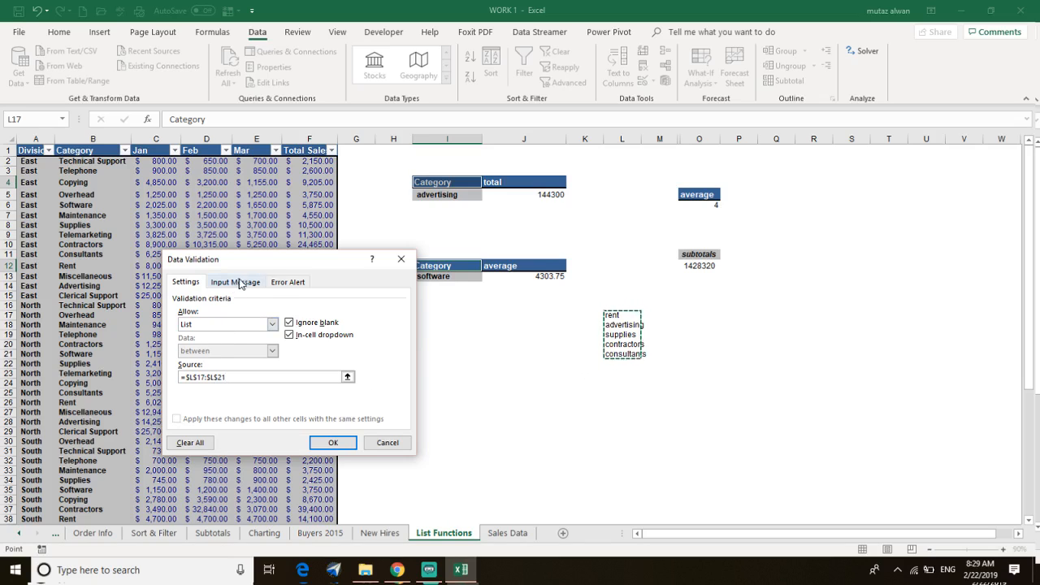
{"action": "left_click", "coordinate": [292, 282]}
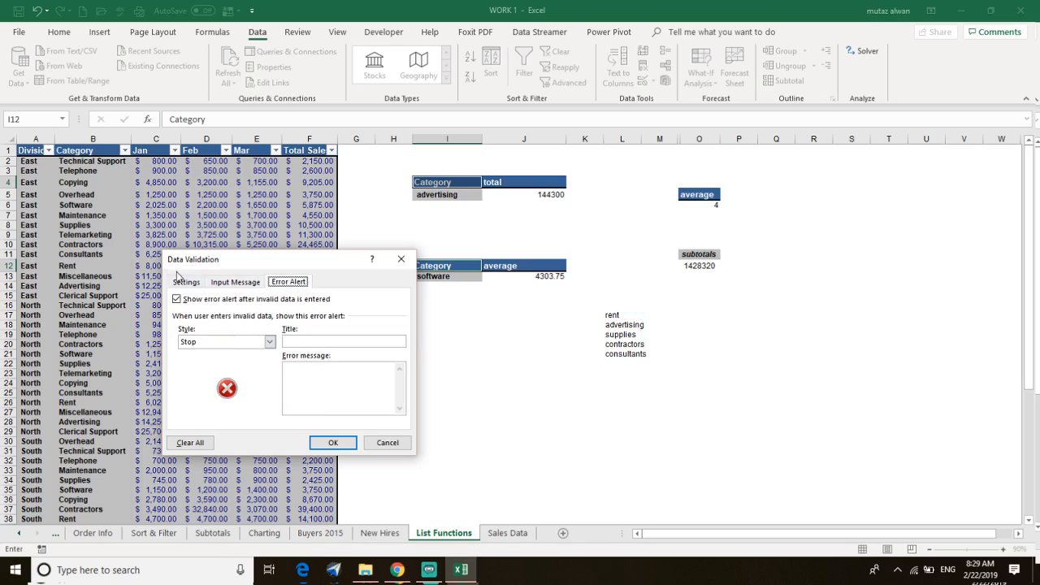
{"action": "left_click", "coordinate": [189, 282]}
{"action": "left_click", "coordinate": [333, 442]}
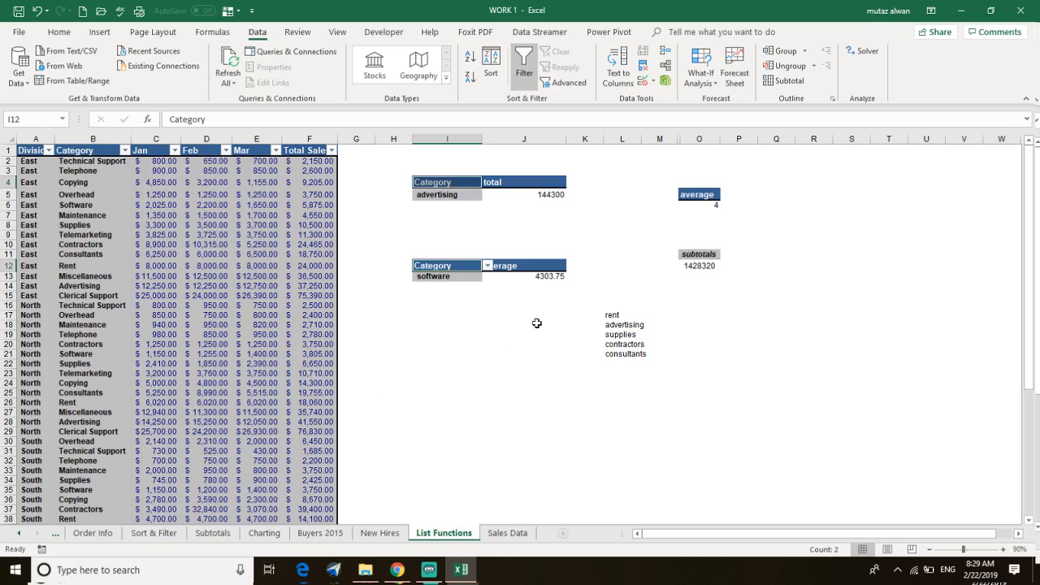
- Try the options supplies and contractors from cell I4's validation list, and undo both picks
{"action": "left_click", "coordinate": [453, 182]}
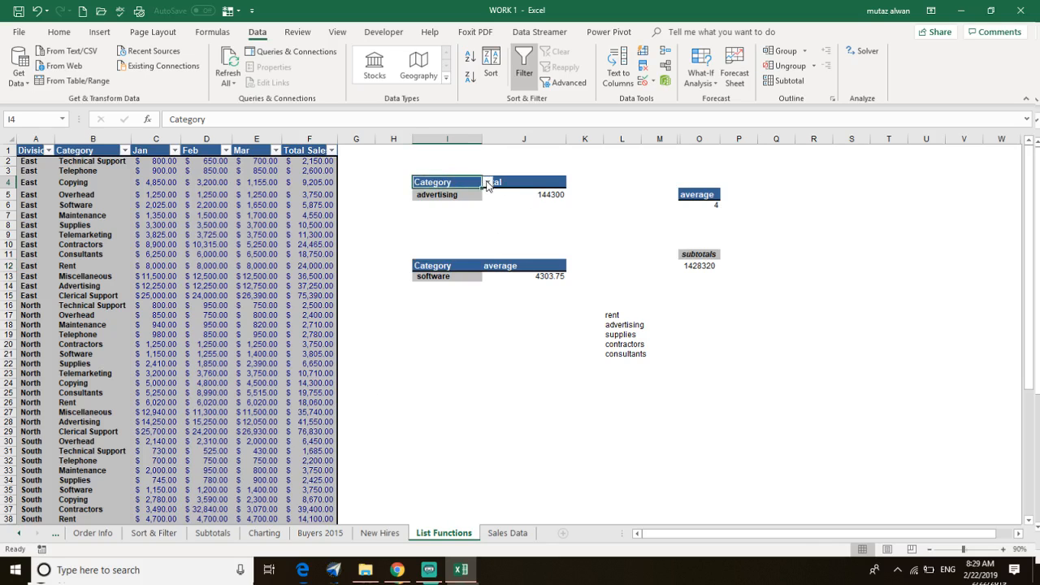
{"action": "left_click", "coordinate": [487, 182]}
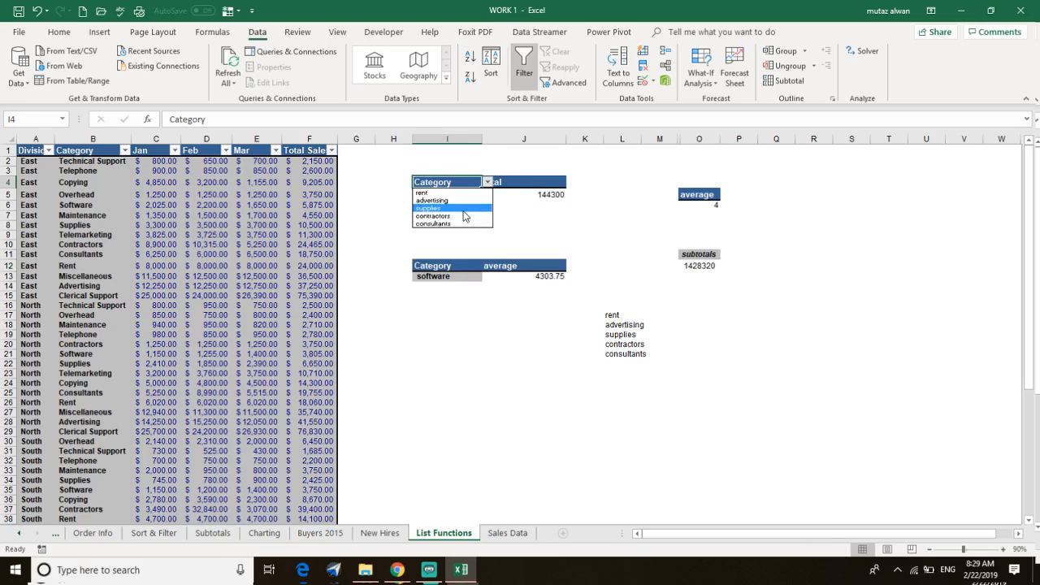
{"action": "left_click", "coordinate": [463, 209]}
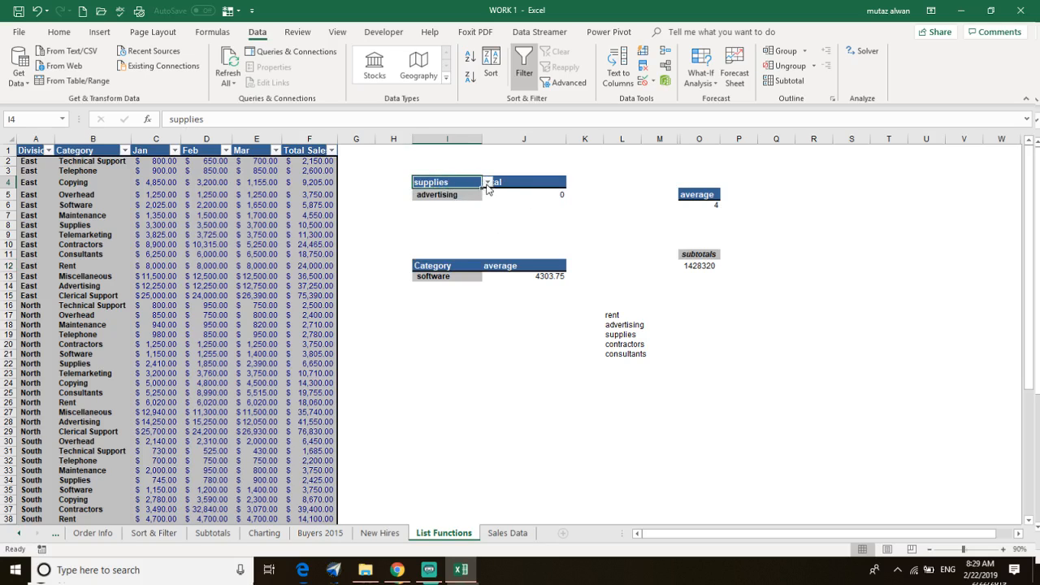
{"action": "left_click", "coordinate": [488, 183]}
{"action": "left_click", "coordinate": [455, 218]}
{"action": "key", "text": "ctrl+z"}
{"action": "key", "text": "ctrl+z"}
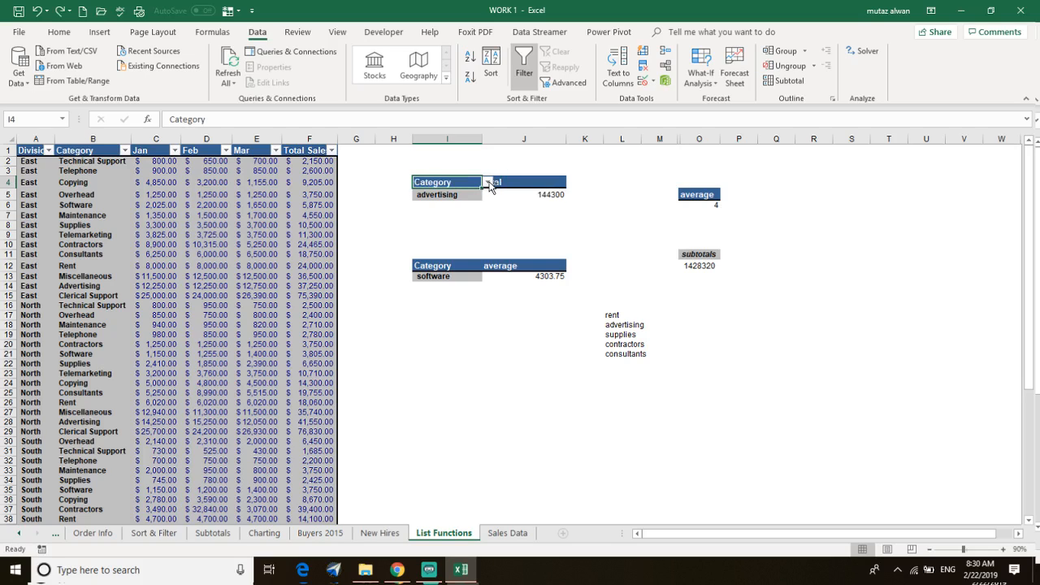
{"action": "left_click", "coordinate": [473, 240]}
- Restrict the category cells I5 and I13 to a validation list sourced from cells L17 to L21
{"action": "left_click", "coordinate": [470, 195]}
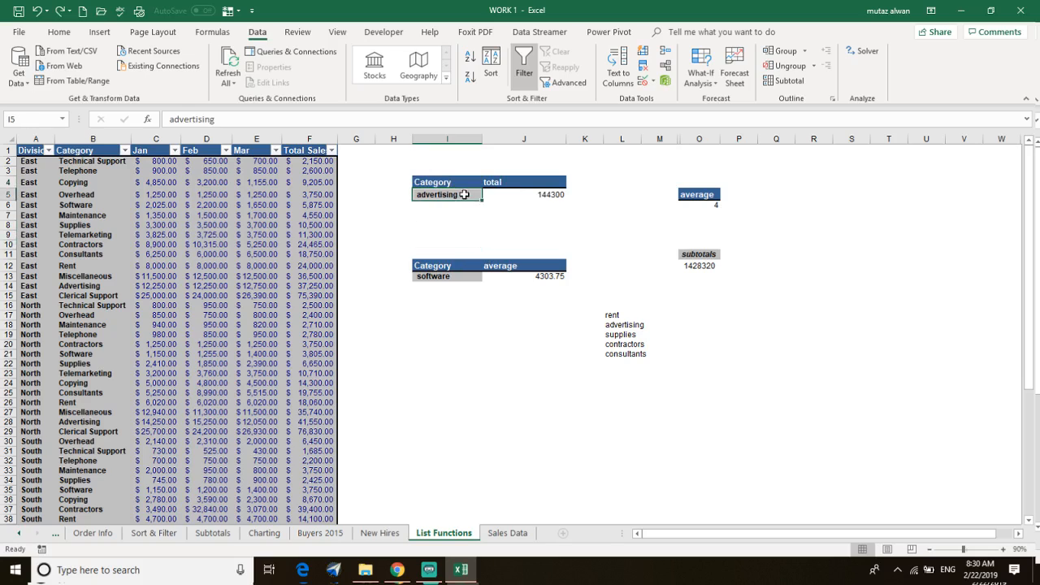
{"action": "left_click", "coordinate": [456, 273], "text": "ctrl"}
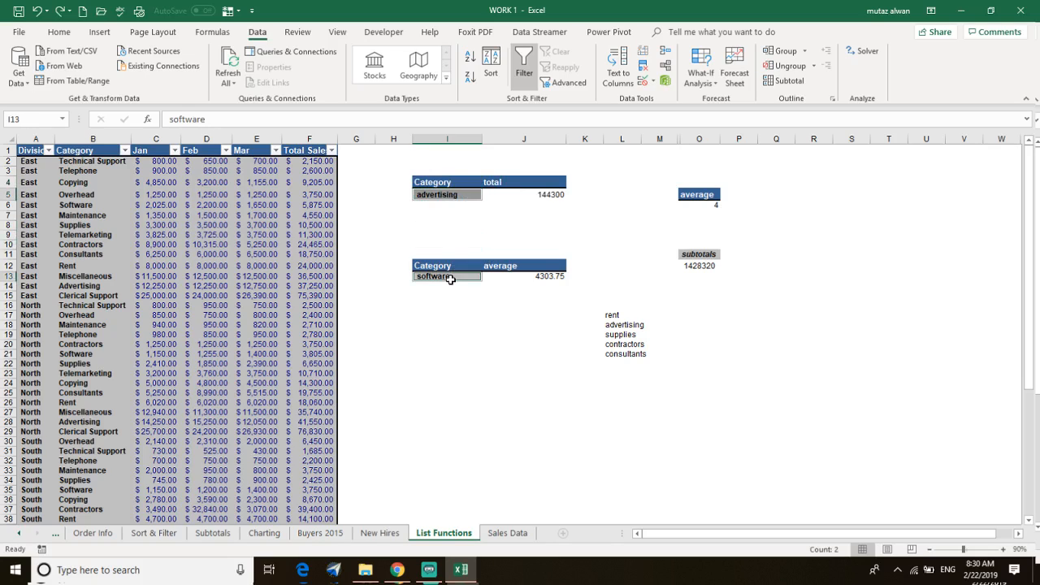
{"action": "left_click", "coordinate": [652, 82]}
{"action": "left_click", "coordinate": [661, 97]}
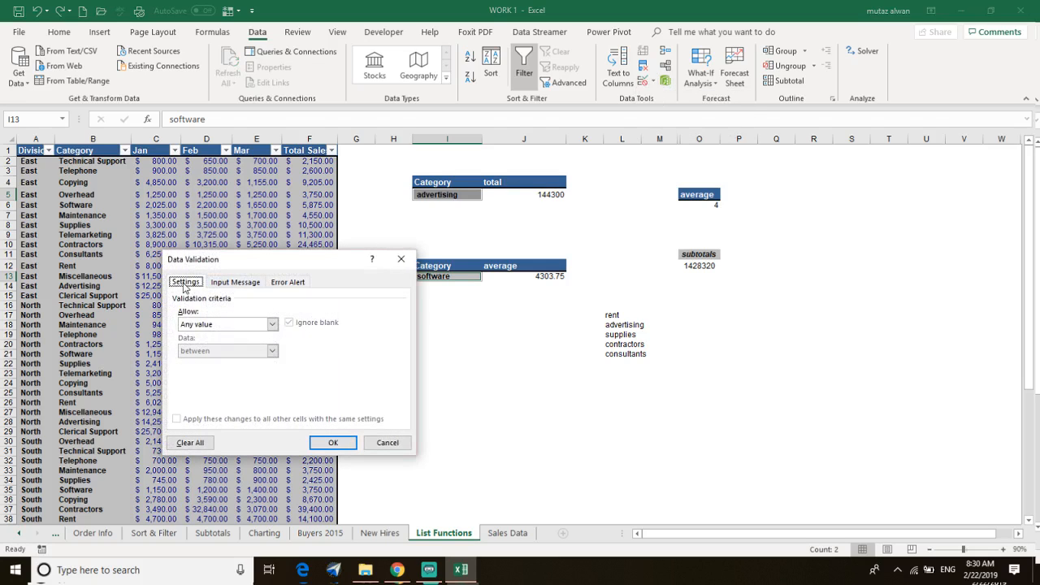
{"action": "left_click", "coordinate": [243, 324]}
{"action": "left_click", "coordinate": [235, 361]}
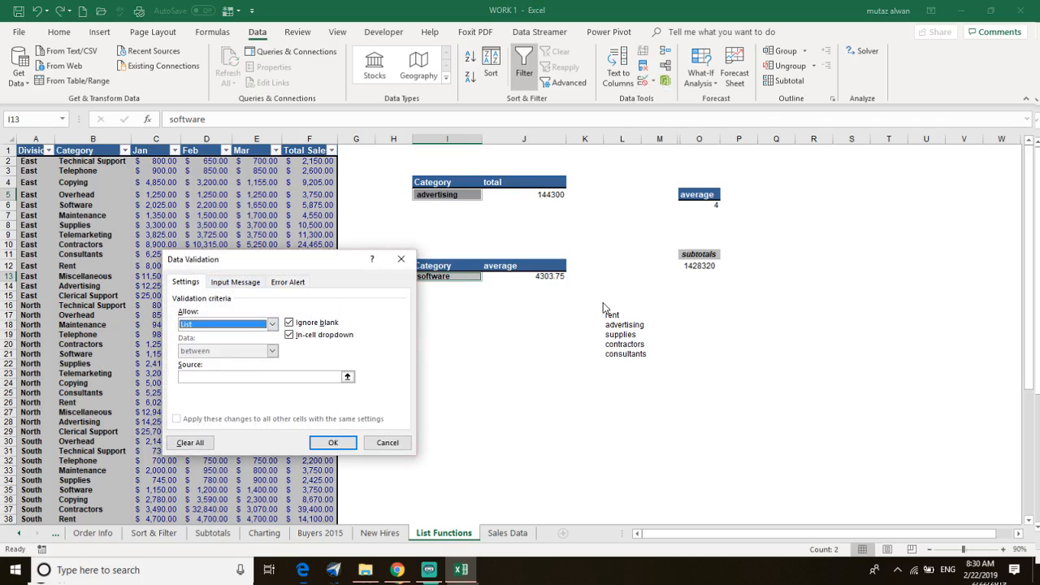
{"action": "left_click", "coordinate": [247, 378]}
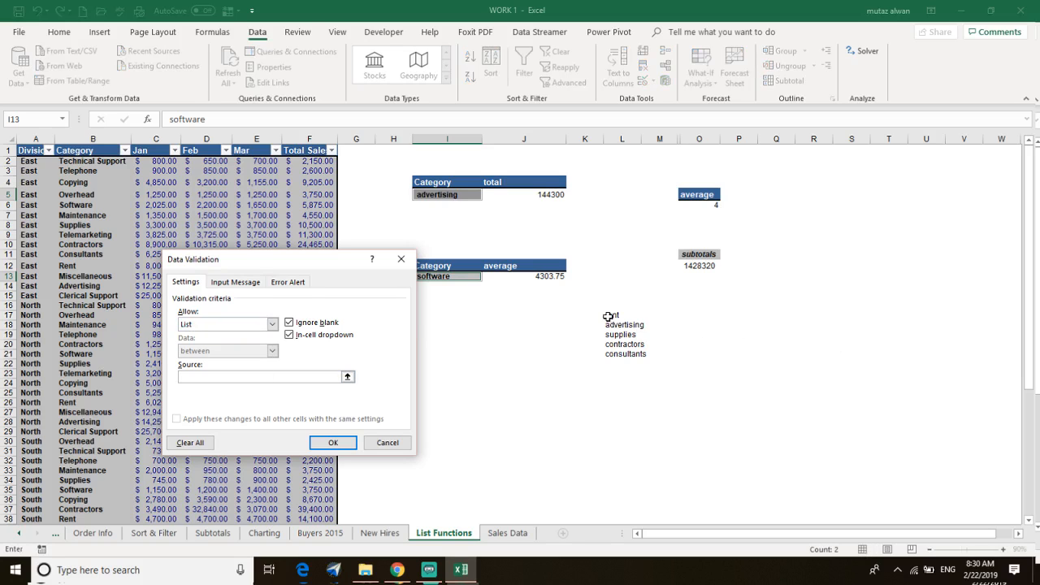
{"action": "left_click_drag", "start_coordinate": [612, 313], "coordinate": [624, 355]}
{"action": "left_click", "coordinate": [333, 442]}
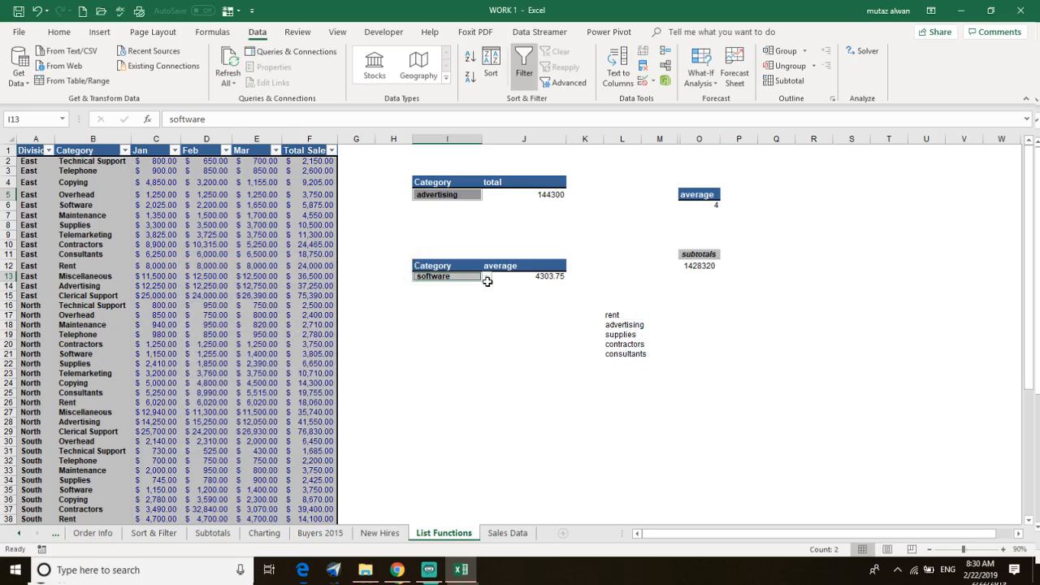
- Try the options supplies and contractors from cell I13's validation list
{"action": "left_click", "coordinate": [488, 282]}
{"action": "left_click", "coordinate": [460, 278]}
{"action": "left_click", "coordinate": [488, 278]}
{"action": "left_click", "coordinate": [463, 301]}
{"action": "left_click", "coordinate": [488, 282]}
{"action": "left_click", "coordinate": [456, 311]}
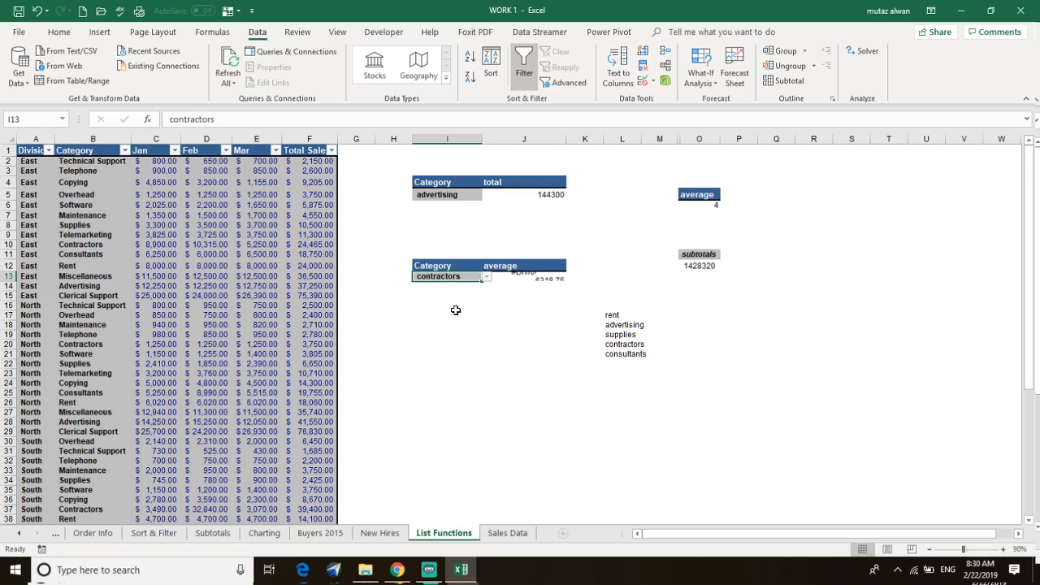
{"action": "left_click", "coordinate": [488, 278]}
{"action": "left_click", "coordinate": [449, 274]}
- Capitalise the source entries in cells L21, L20 and L19 to read Consultants, Contractors and Supplies
{"action": "left_click", "coordinate": [611, 354]}
{"action": "double_click", "coordinate": [612, 354]}
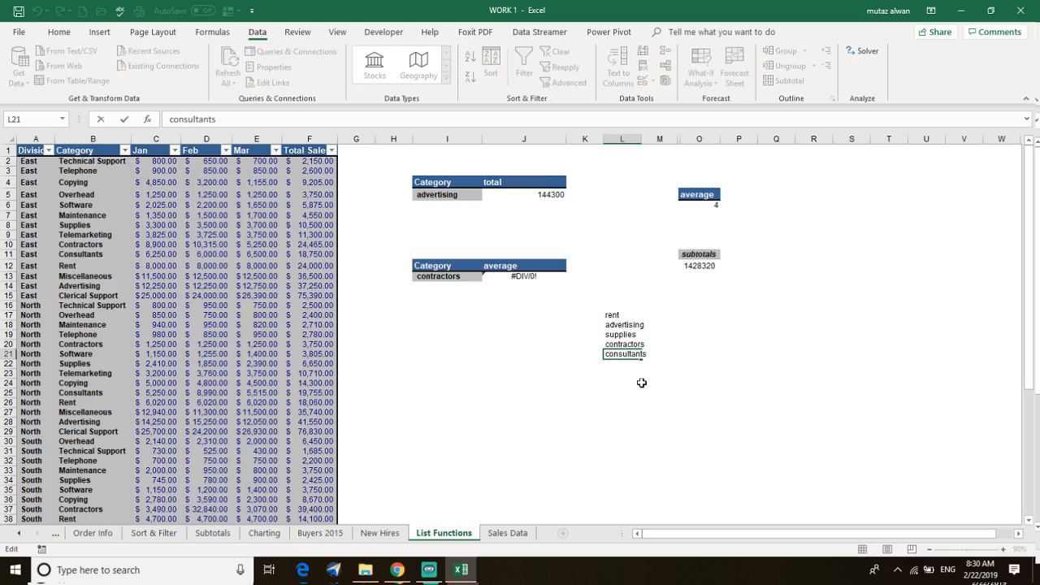
{"action": "key", "text": "BackSpace"}
{"action": "type", "text": "C"}
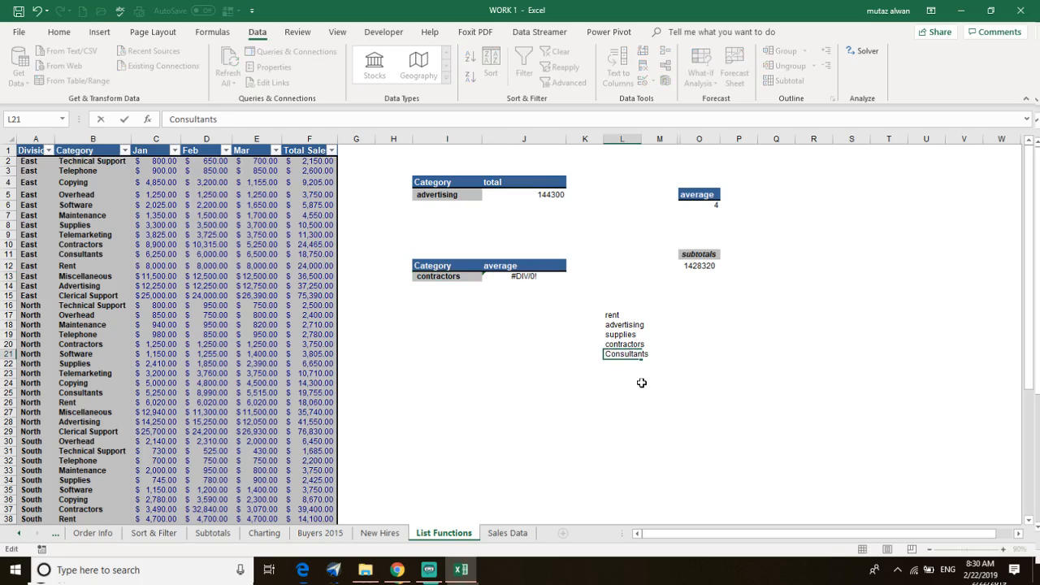
{"action": "double_click", "coordinate": [608, 344]}
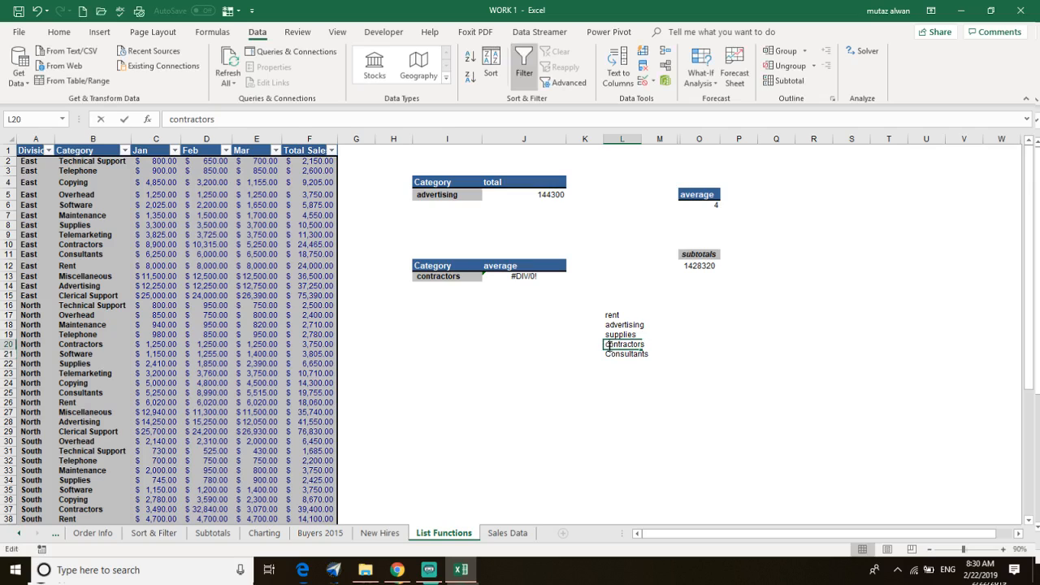
{"action": "key", "text": "BackSpace"}
{"action": "type", "text": "C"}
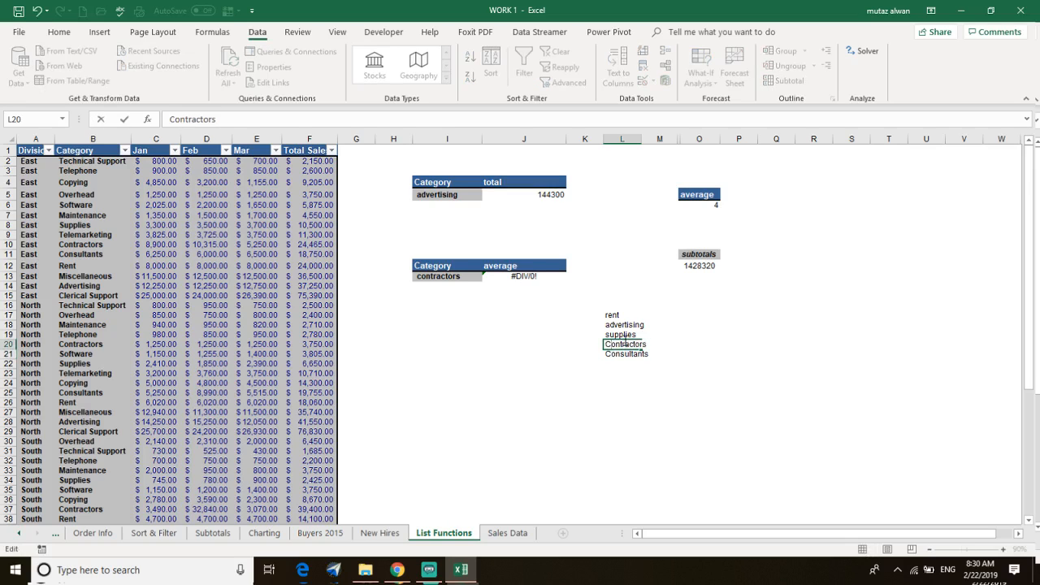
{"action": "double_click", "coordinate": [610, 334]}
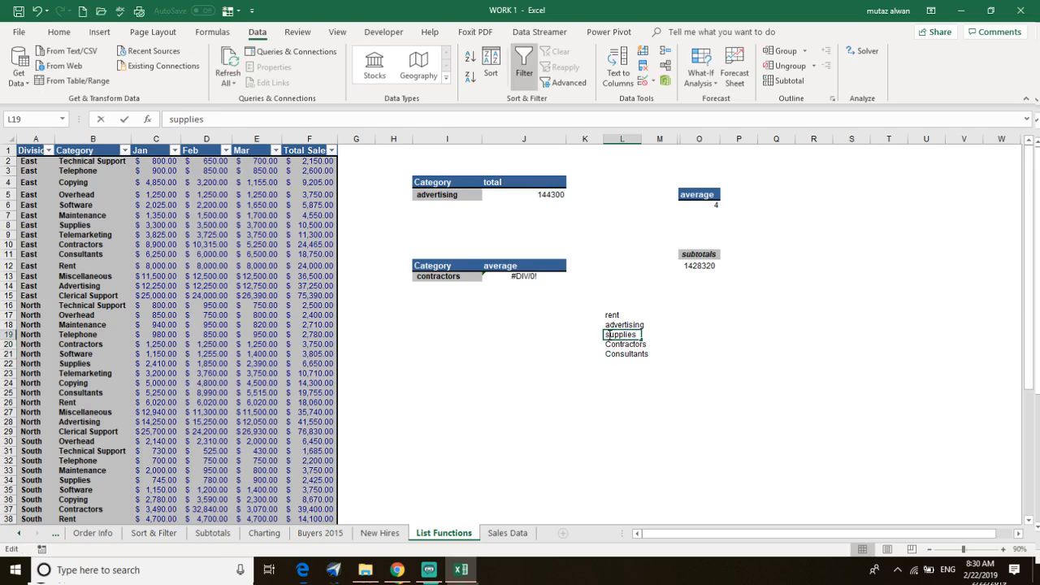
{"action": "key", "text": "BackSpace"}
{"action": "type", "text": "C"}
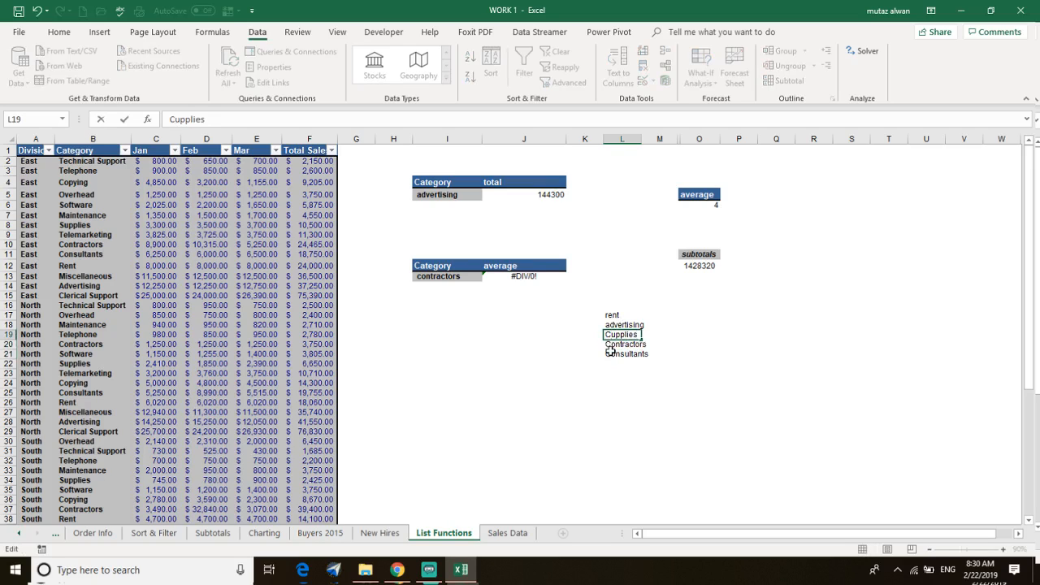
{"action": "key", "text": "BackSpace"}
{"action": "type", "text": "S"}
- Capitalise the source entries in cells L18 and L17 to read Advertising and Rent
{"action": "double_click", "coordinate": [610, 325]}
{"action": "key", "text": "BackSpace"}
{"action": "type", "text": "A"}
{"action": "double_click", "coordinate": [610, 315]}
{"action": "key", "text": "BackSpace"}
{"action": "type", "text": "R"}
{"action": "left_click", "coordinate": [574, 404]}
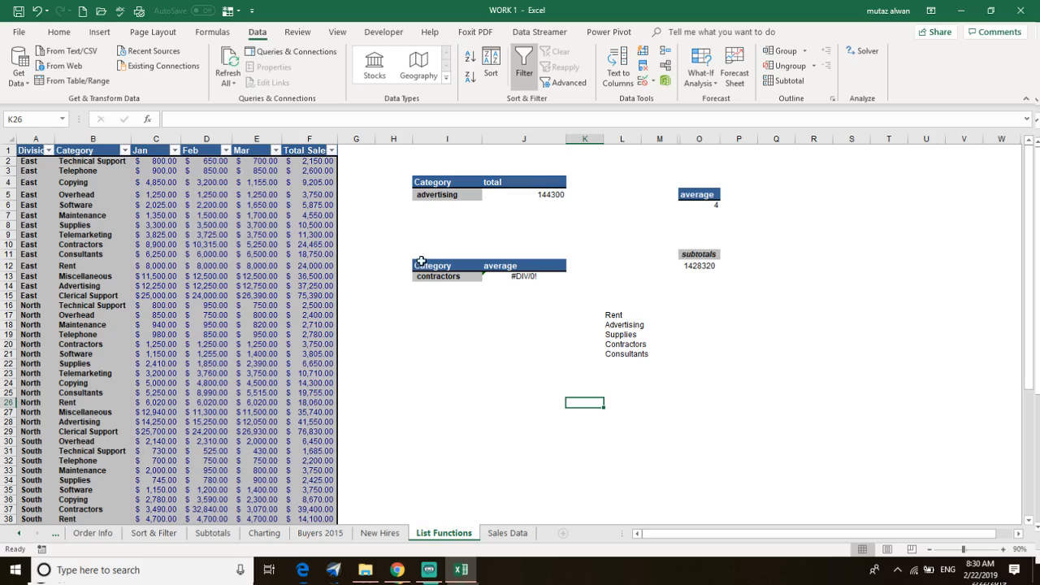
- Reselect cells L17 to L21 as the validation list source for the category cells I5 and I13
{"action": "left_click", "coordinate": [444, 288]}
{"action": "left_click", "coordinate": [445, 279]}
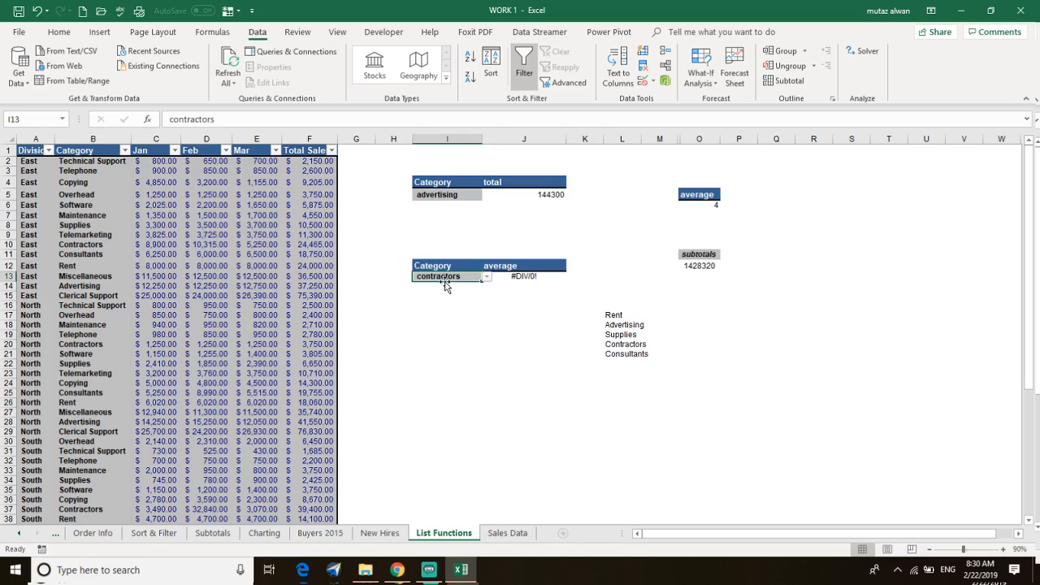
{"action": "left_click", "coordinate": [437, 196], "text": "ctrl"}
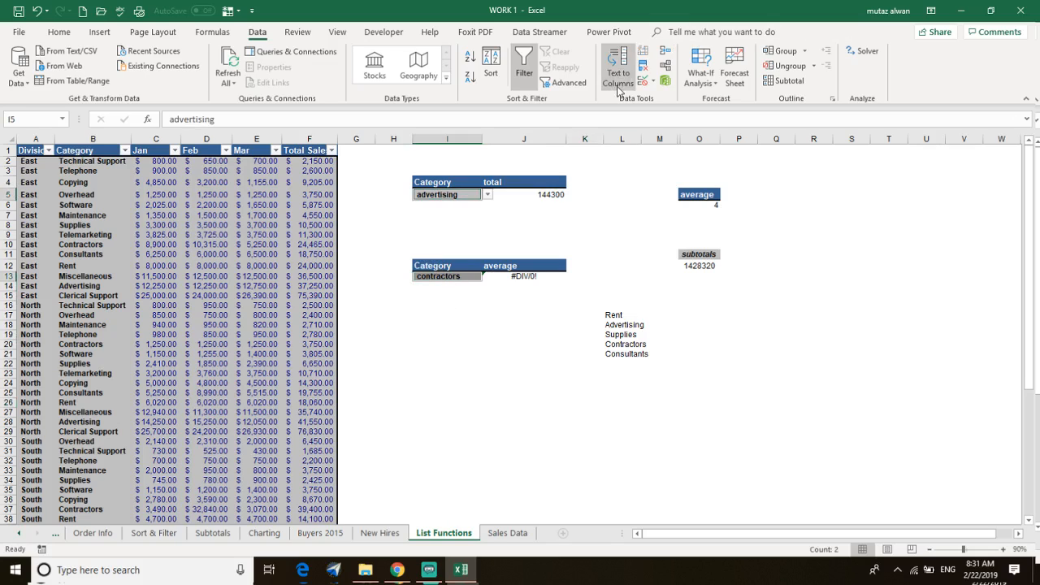
{"action": "left_click", "coordinate": [648, 86]}
{"action": "left_click", "coordinate": [660, 100]}
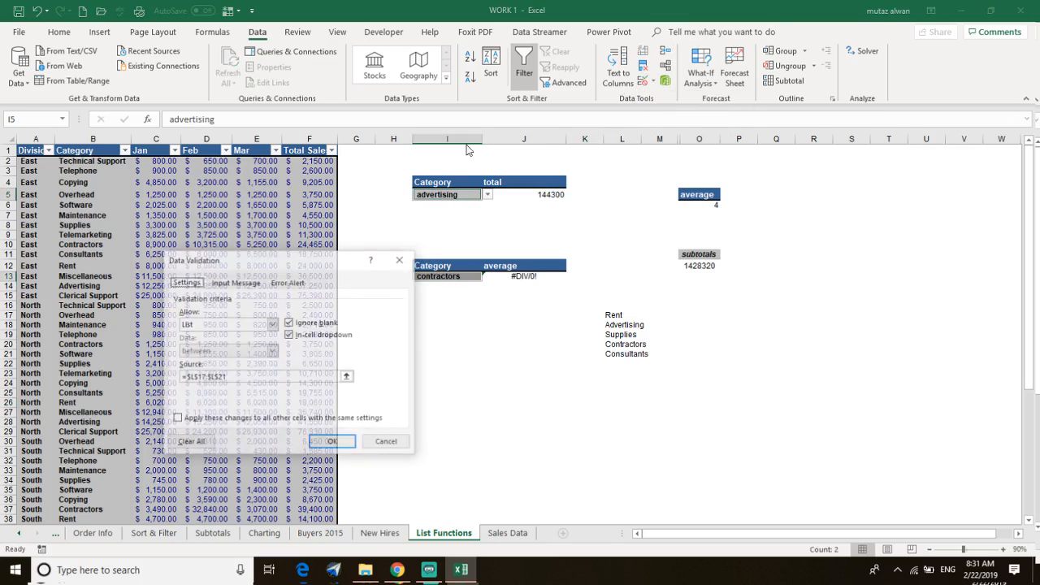
{"action": "left_click_drag", "start_coordinate": [234, 376], "coordinate": [199, 377]}
{"action": "left_click_drag", "start_coordinate": [614, 315], "coordinate": [618, 355]}
{"action": "left_click", "coordinate": [330, 440]}
- Choose Supplies in cell I5's category list, and try Consultants and Contractors in cell I13's list
{"action": "left_click", "coordinate": [487, 195]}
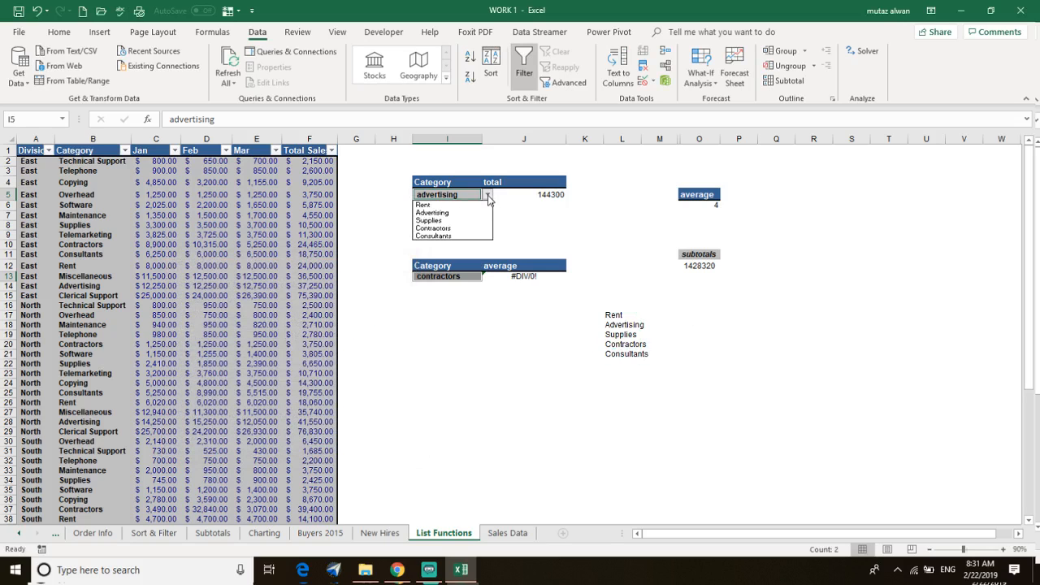
{"action": "left_click", "coordinate": [470, 220]}
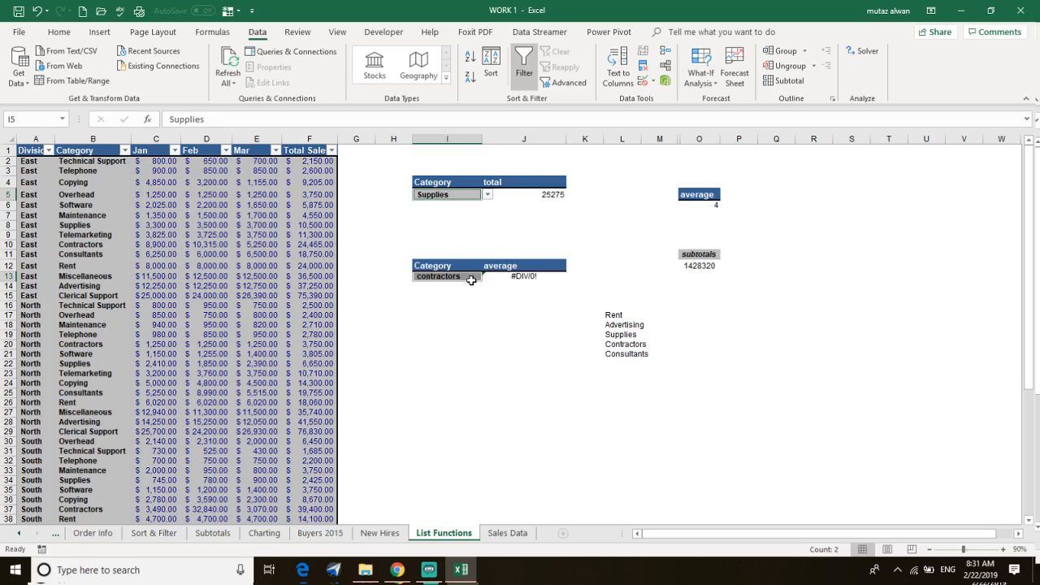
{"action": "left_click", "coordinate": [478, 279]}
{"action": "left_click", "coordinate": [486, 276]}
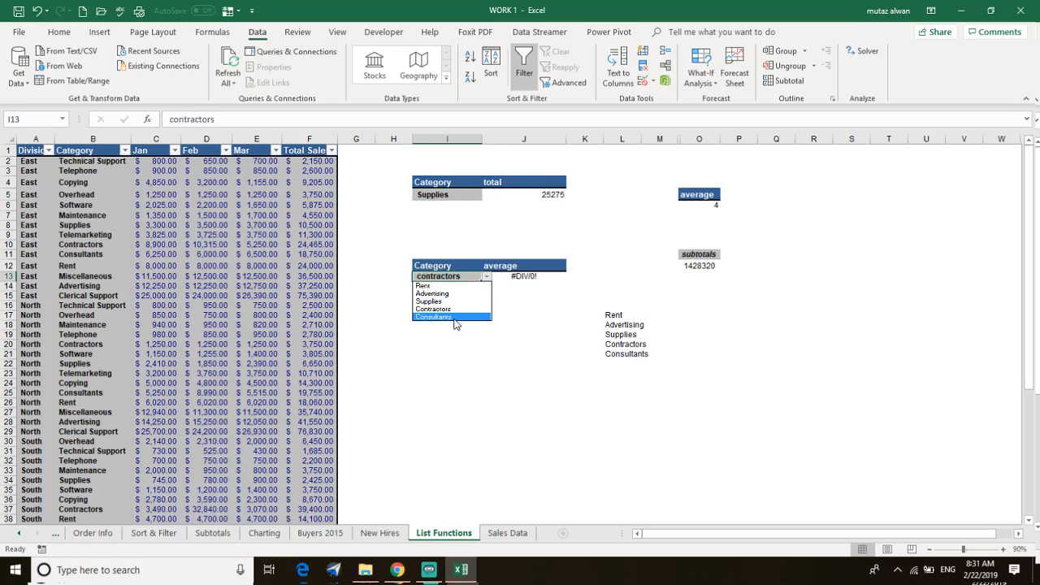
{"action": "left_click", "coordinate": [453, 316]}
{"action": "left_click", "coordinate": [486, 277]}
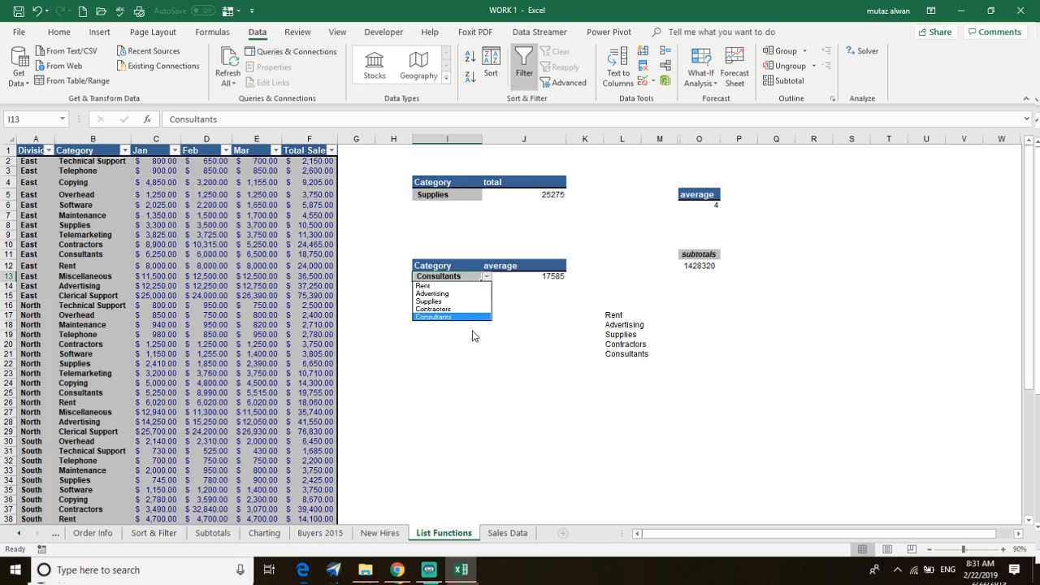
{"action": "left_click", "coordinate": [467, 307]}
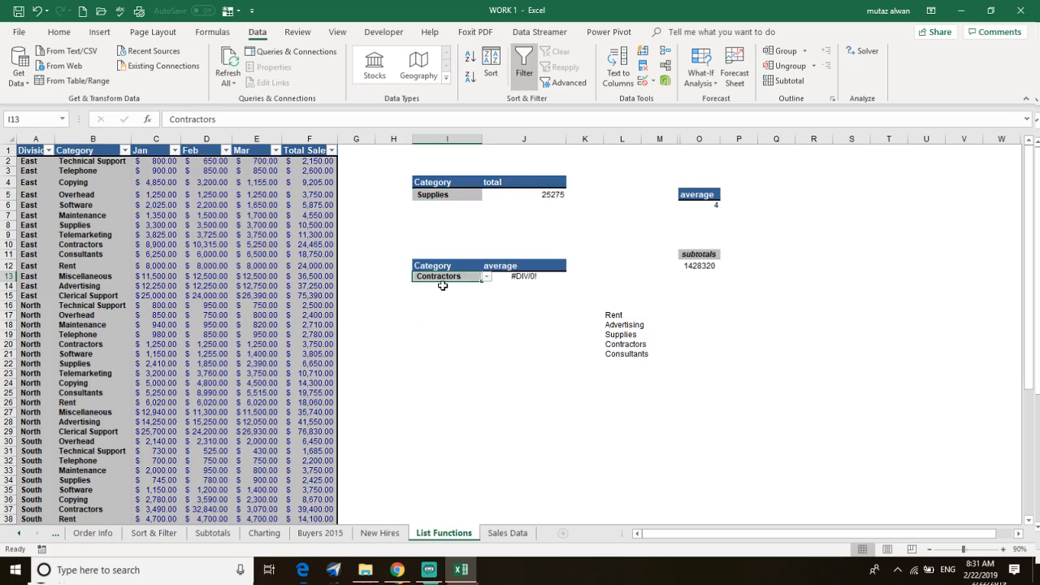
- Check the Contractors entry in B10, the DAVERAGE formula in J13 and its criteria cells I12 and I13
{"action": "left_click", "coordinate": [79, 246]}
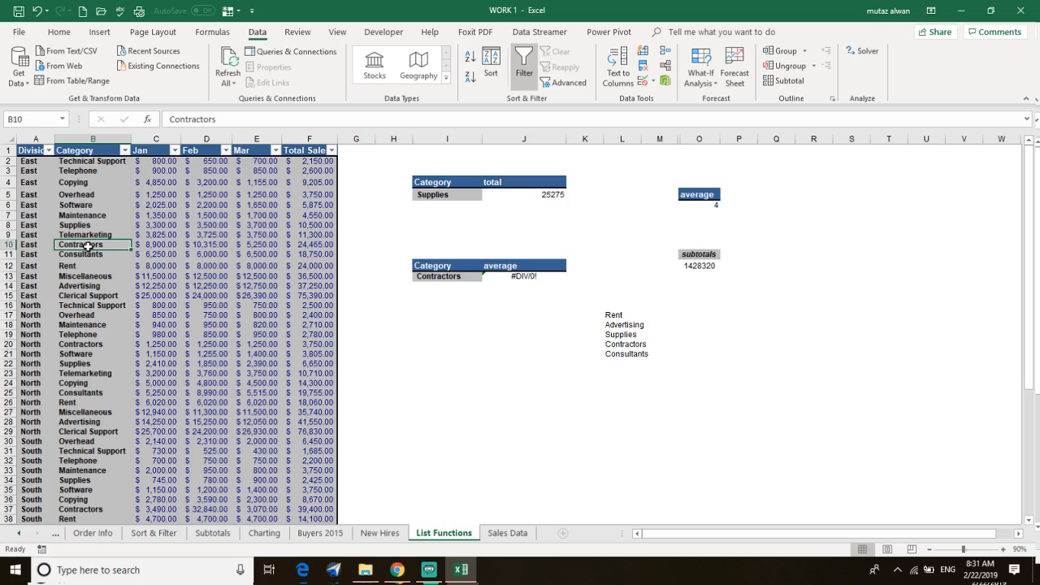
{"action": "left_click", "coordinate": [452, 278]}
{"action": "left_click", "coordinate": [535, 278]}
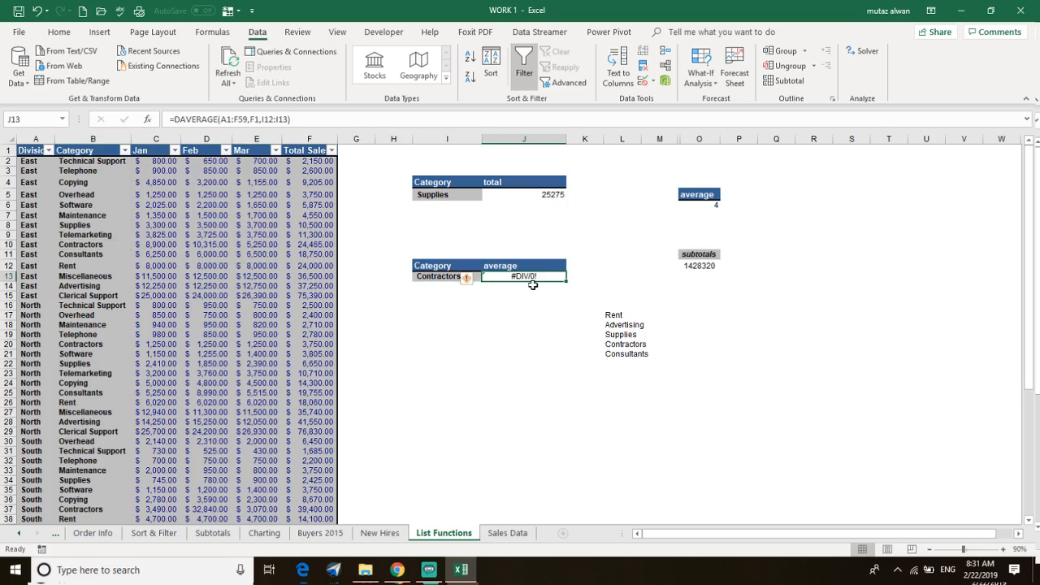
{"action": "double_click", "coordinate": [528, 277]}
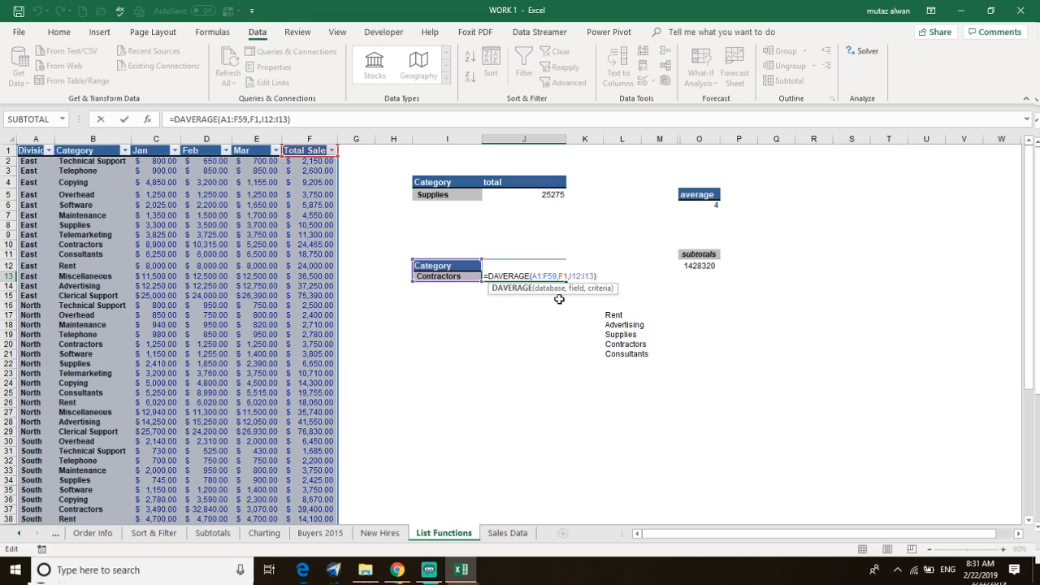
{"action": "left_click", "coordinate": [493, 326]}
{"action": "left_click", "coordinate": [521, 277]}
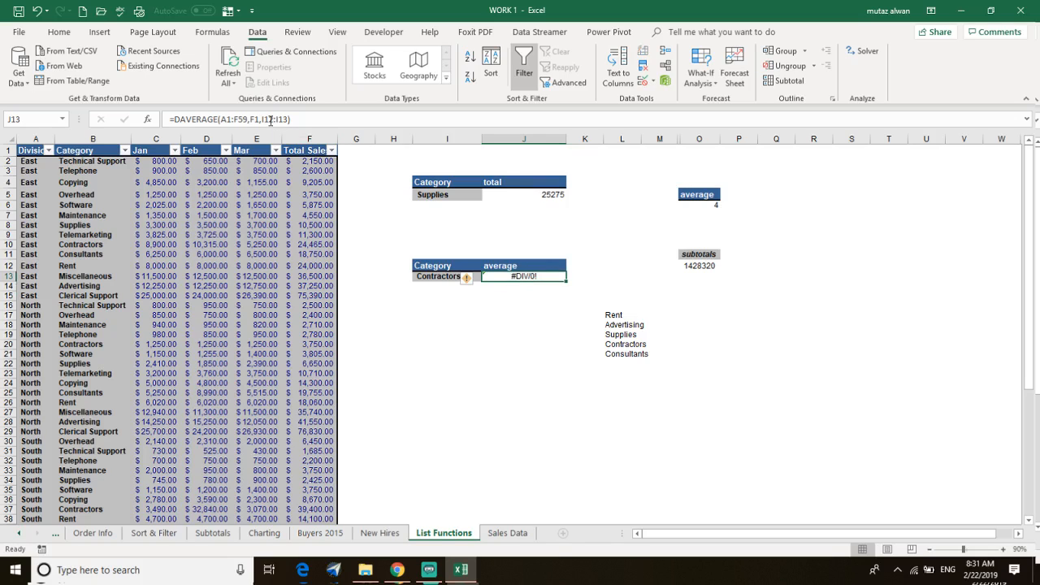
{"action": "left_click", "coordinate": [441, 265]}
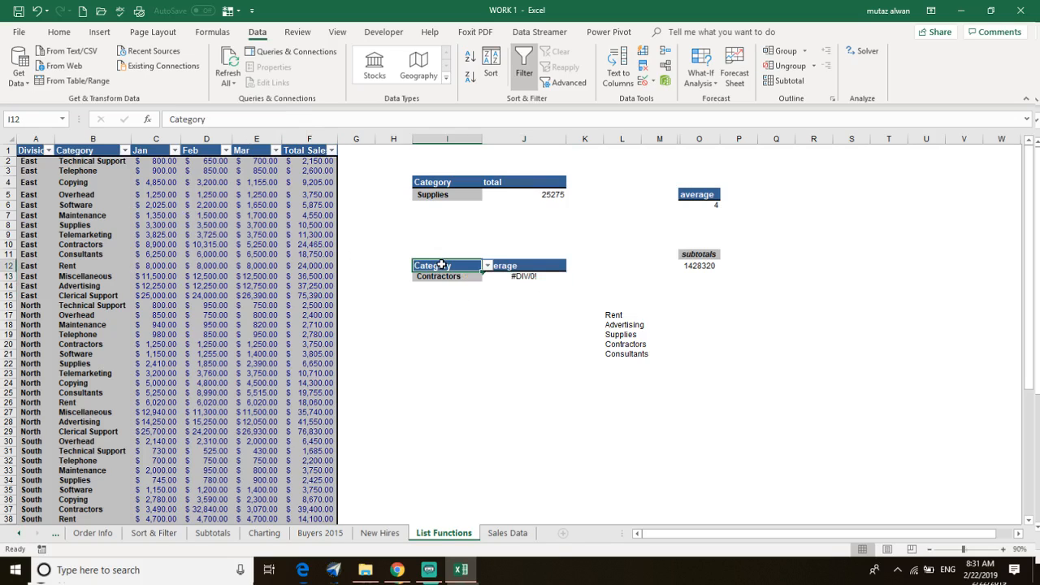
{"action": "left_click", "coordinate": [435, 276]}
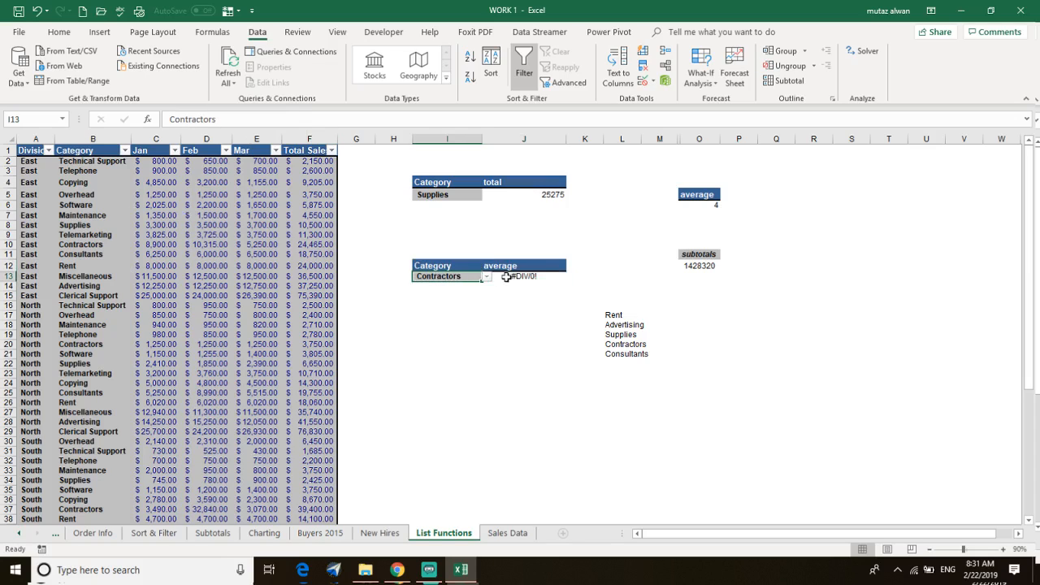
- Ignore the divide by zero error flagged on the average formula in cell J13
{"action": "left_click", "coordinate": [507, 277]}
{"action": "left_click", "coordinate": [469, 280]}
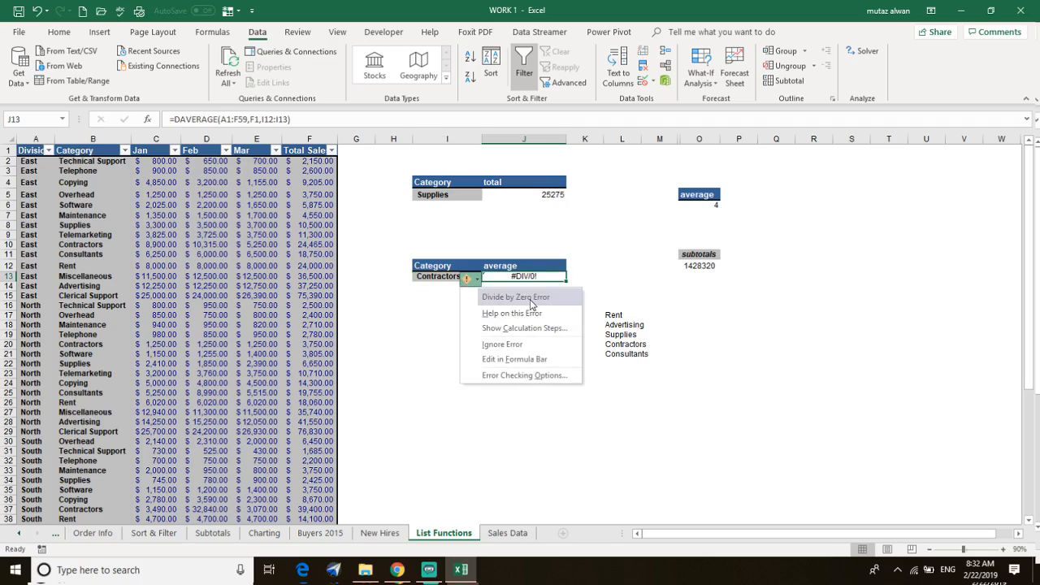
{"action": "left_click", "coordinate": [539, 344]}
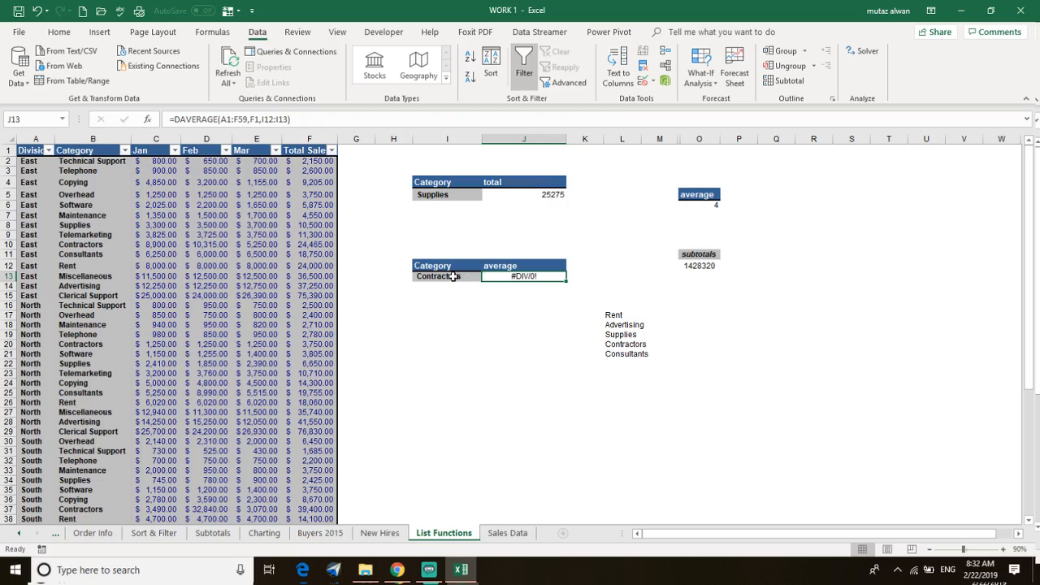
- Try Advertising and Rent in cell I13's category list, and leave Consultants as the chosen category
{"action": "left_click", "coordinate": [436, 277]}
{"action": "left_click", "coordinate": [485, 276]}
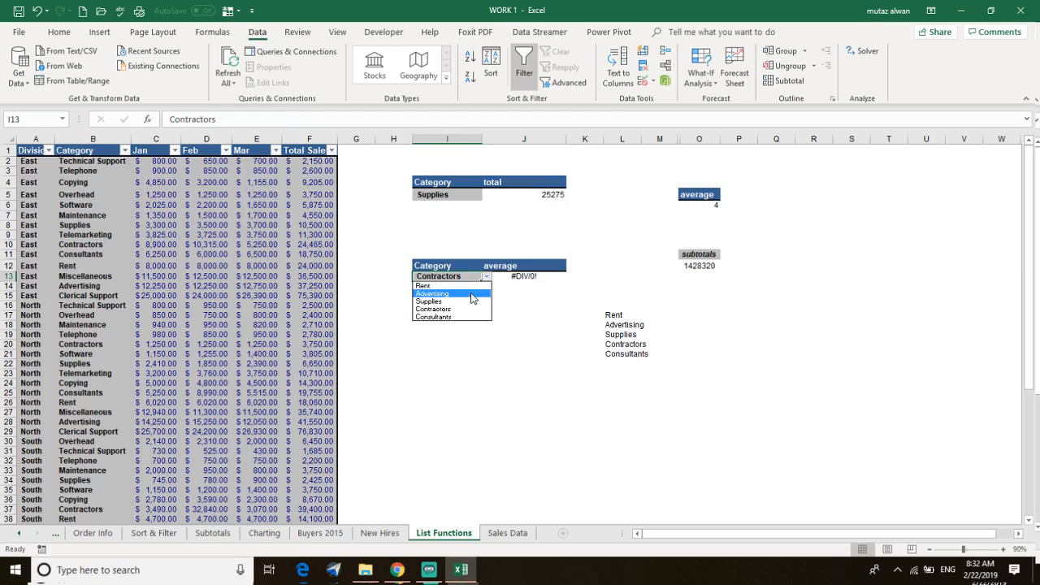
{"action": "left_click", "coordinate": [471, 294]}
{"action": "left_click", "coordinate": [486, 277]}
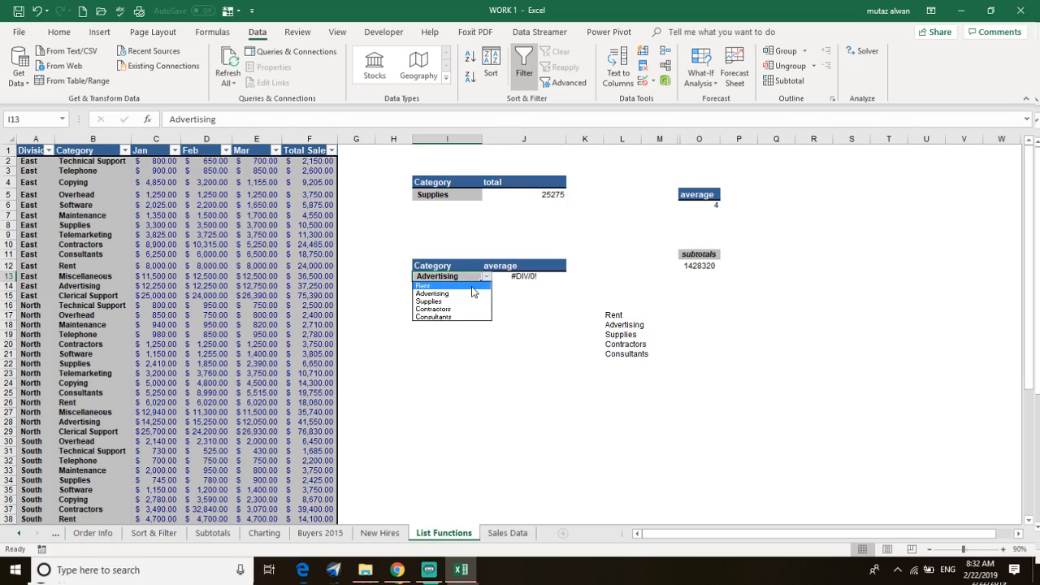
{"action": "left_click", "coordinate": [472, 283]}
{"action": "left_click", "coordinate": [486, 277]}
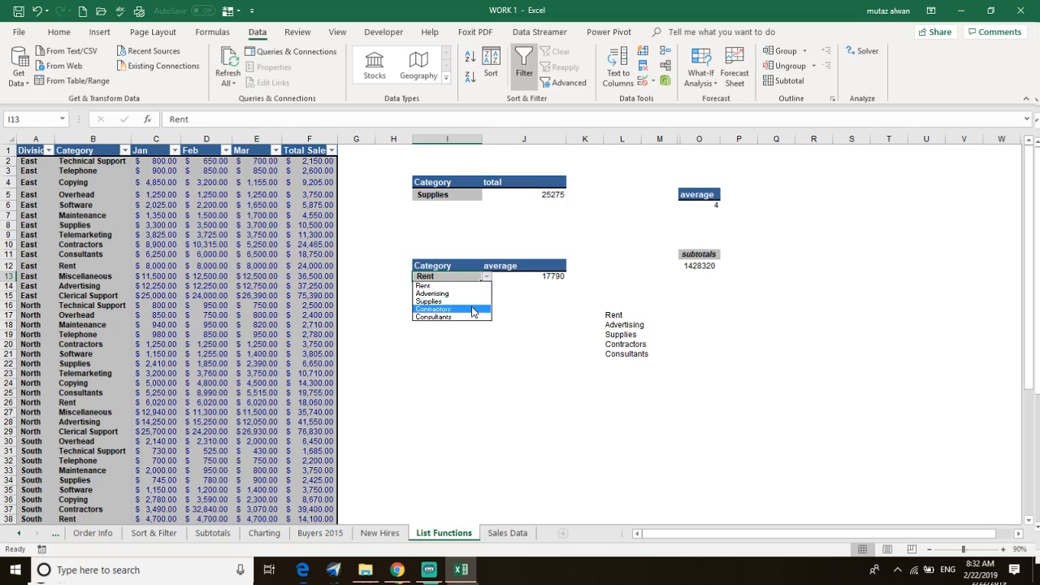
{"action": "left_click", "coordinate": [473, 313]}
{"action": "left_click", "coordinate": [485, 279]}
{"action": "left_click", "coordinate": [476, 277]}
{"action": "left_click", "coordinate": [486, 277]}
{"action": "left_click", "coordinate": [467, 314]}
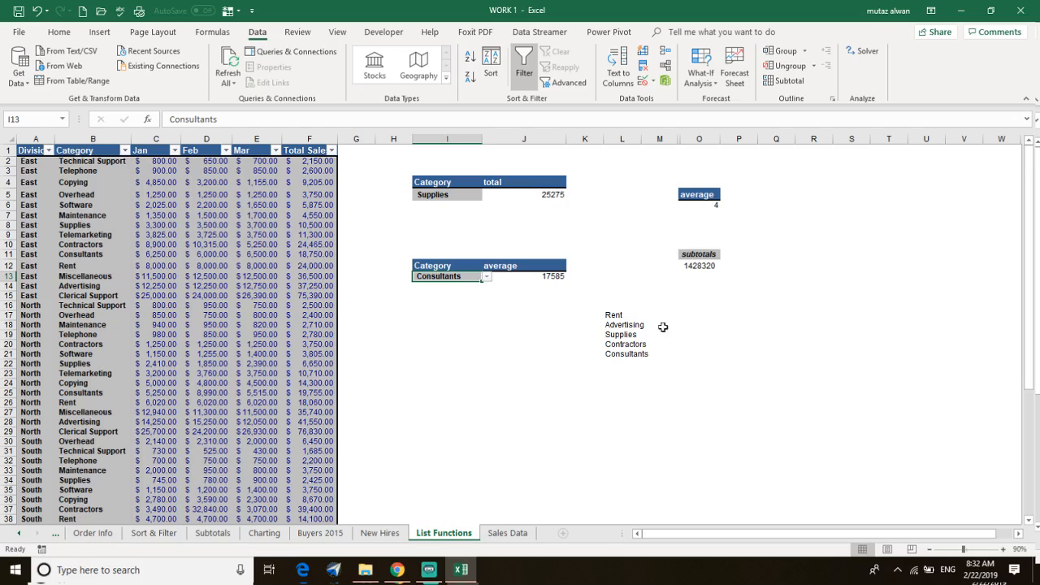
- Try clearing the category source list in L17:L21, and check the choices in cell I13's category list
{"action": "left_click_drag", "start_coordinate": [606, 298], "coordinate": [642, 380]}
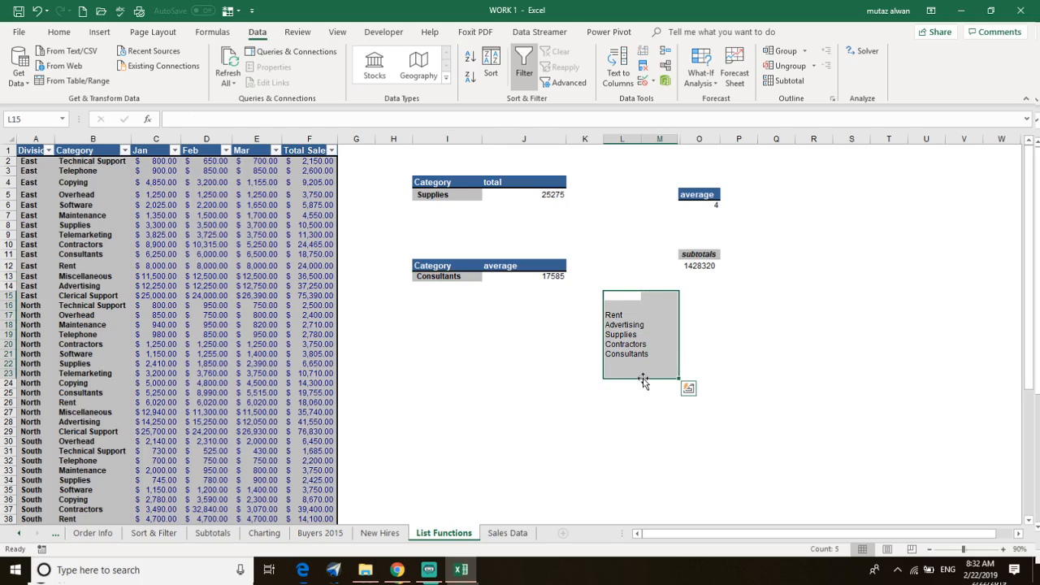
{"action": "key", "text": "Delete"}
{"action": "left_click", "coordinate": [596, 388]}
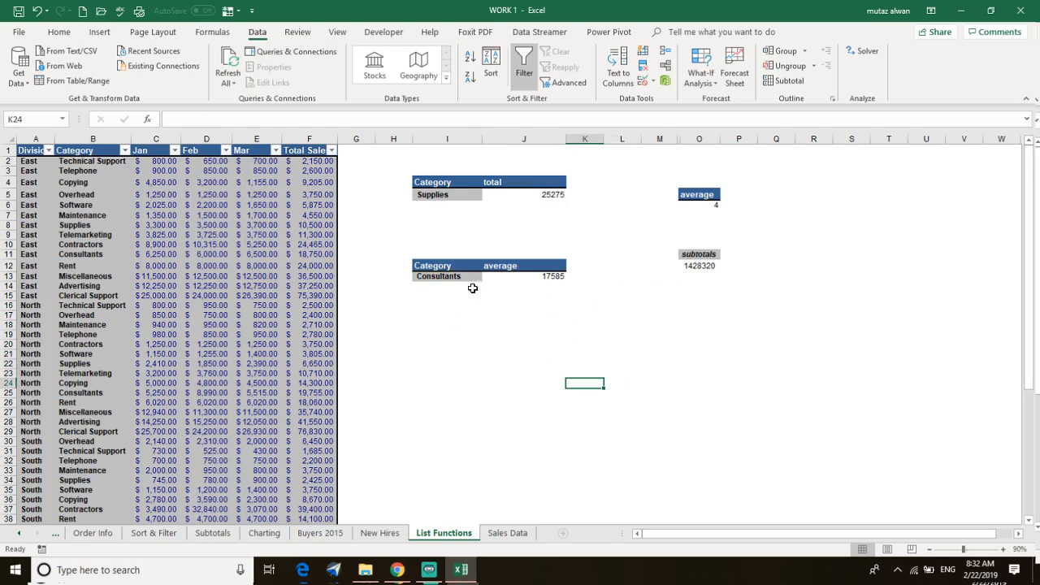
{"action": "left_click", "coordinate": [473, 276]}
{"action": "left_click", "coordinate": [487, 279]}
{"action": "left_click", "coordinate": [491, 326]}
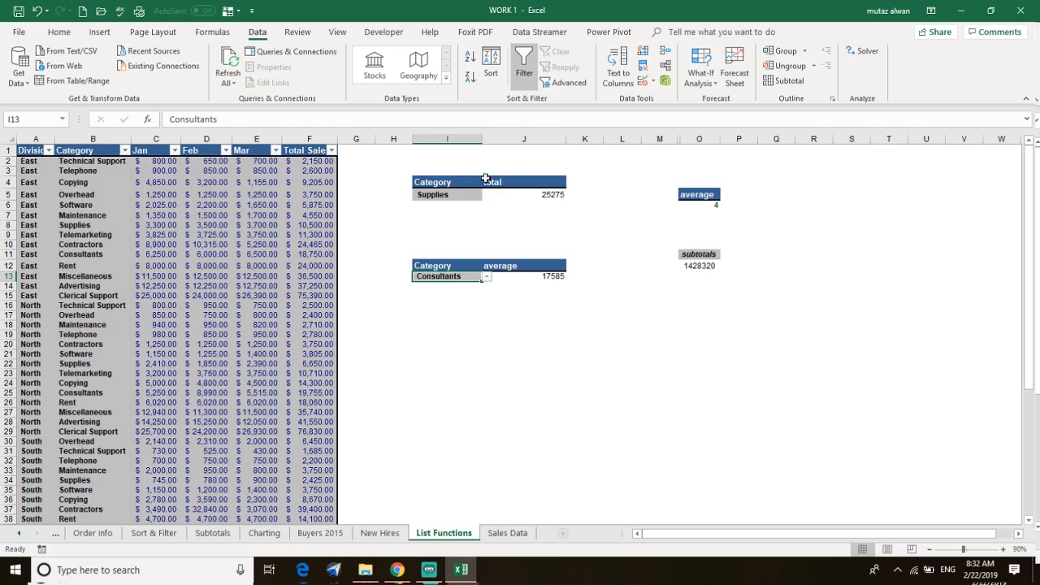
- Undo the clearing of the source list and the last category choices in cell I13
{"action": "key", "text": "ctrl+z"}
{"action": "key", "text": "ctrl+z"}
{"action": "key", "text": "ctrl+z"}
{"action": "left_click", "coordinate": [505, 334]}
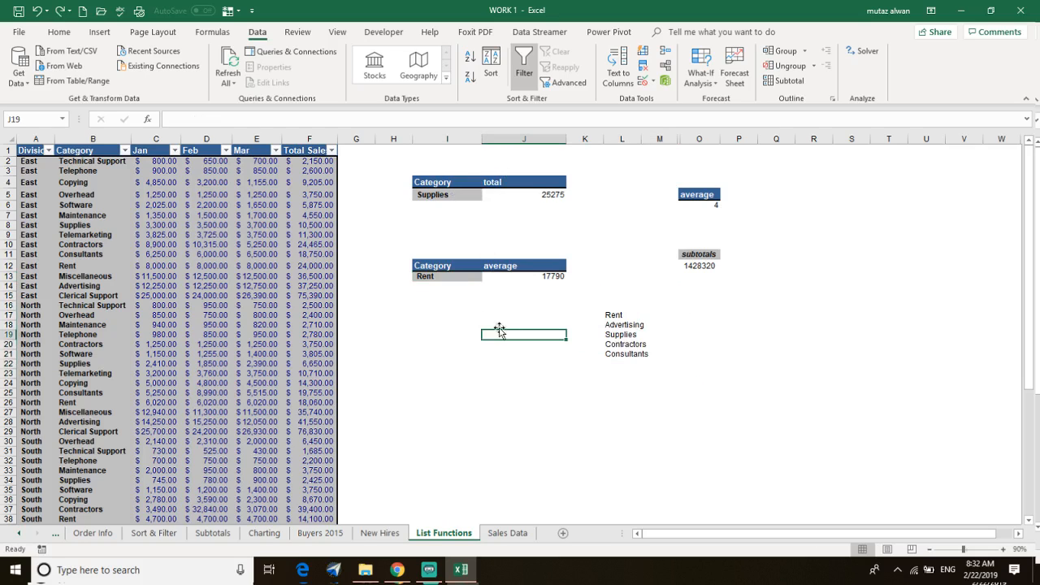
- Try Consultants and Contractors in cell I13's category list to test the average in J13
{"action": "left_click", "coordinate": [447, 276]}
{"action": "left_click", "coordinate": [487, 277]}
{"action": "left_click", "coordinate": [473, 316]}
{"action": "left_click", "coordinate": [487, 277]}
{"action": "left_click", "coordinate": [475, 309]}
{"action": "left_click", "coordinate": [491, 277]}
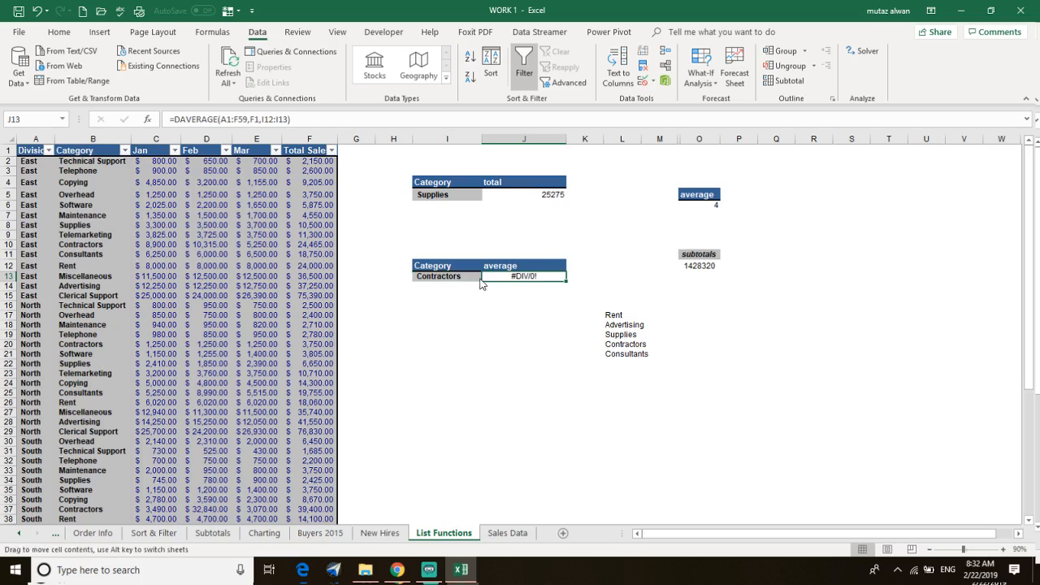
- Choose Advertising in cell I13's category list to test its average
{"action": "left_click", "coordinate": [474, 277]}
{"action": "left_click", "coordinate": [487, 277]}
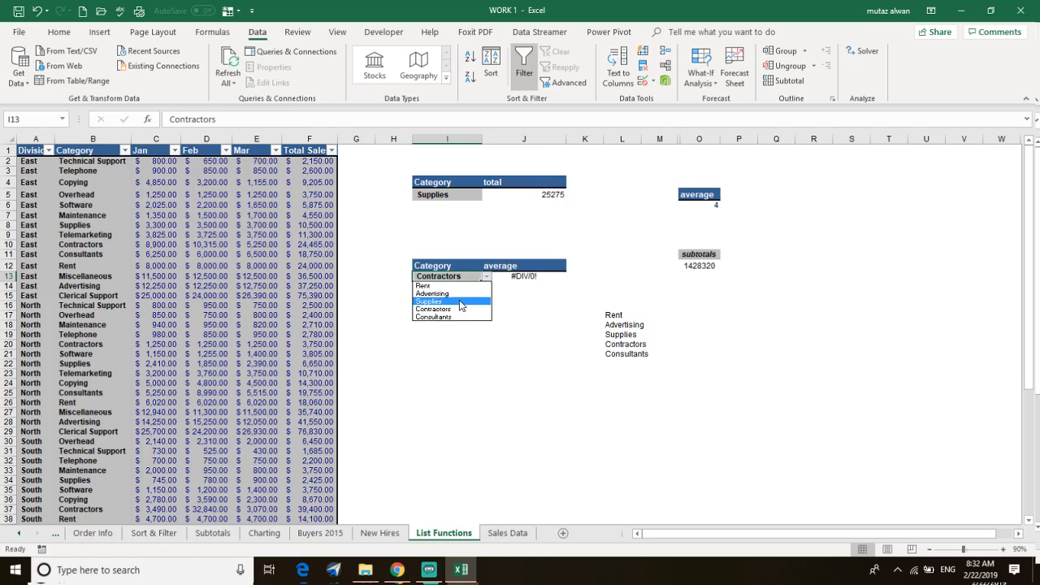
{"action": "left_click", "coordinate": [459, 298]}
{"action": "left_click", "coordinate": [486, 277]}
{"action": "left_click", "coordinate": [471, 294]}
{"action": "left_click", "coordinate": [487, 277]}
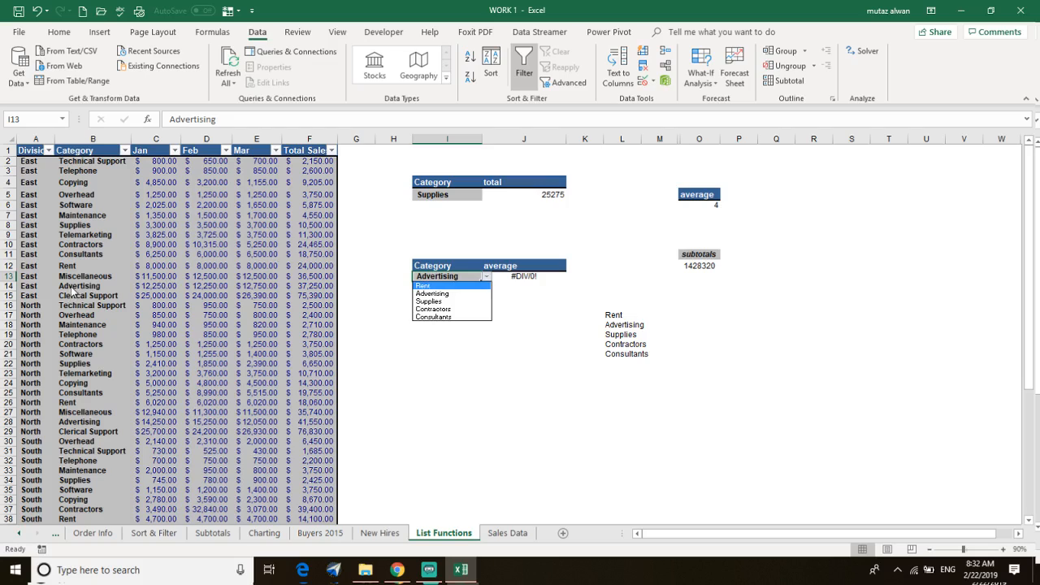
{"action": "left_click", "coordinate": [418, 294]}
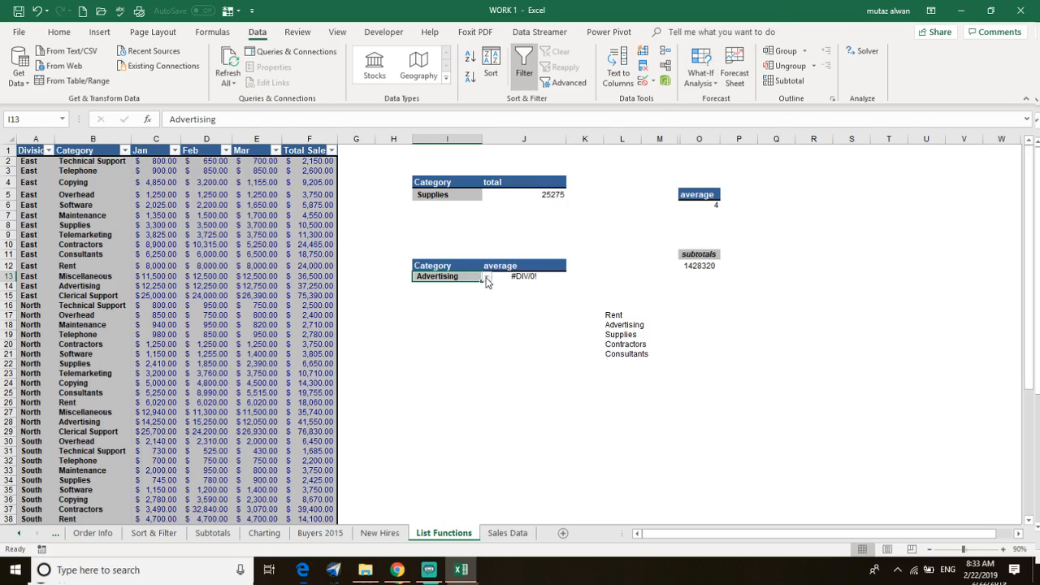
- Try to extend cell I13's validation list source with the separate category cells B14, B12, B26 and B21
{"action": "left_click", "coordinate": [652, 81]}
{"action": "left_click", "coordinate": [683, 97]}
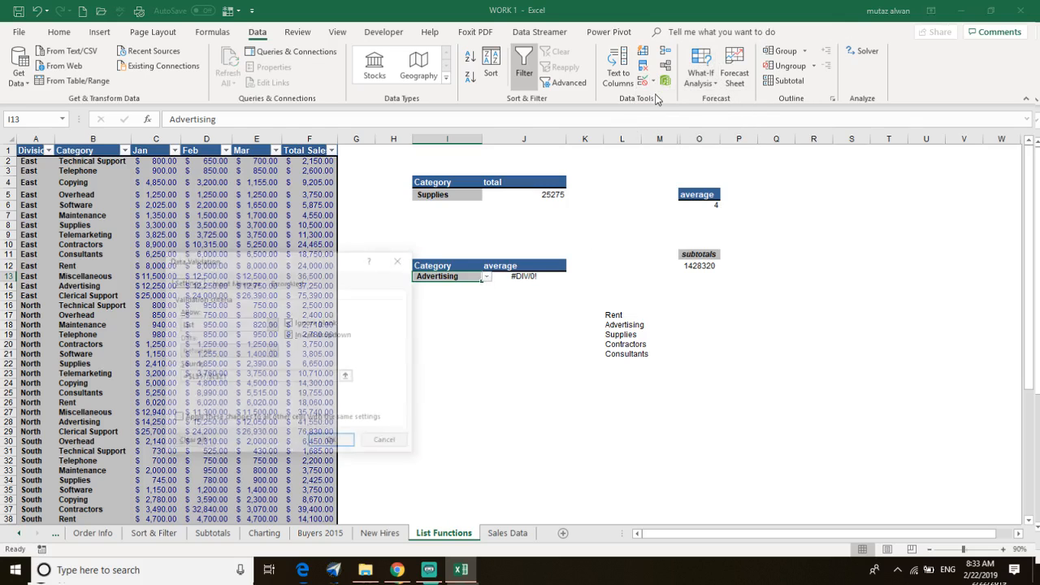
{"action": "left_click_drag", "start_coordinate": [236, 377], "coordinate": [183, 378]}
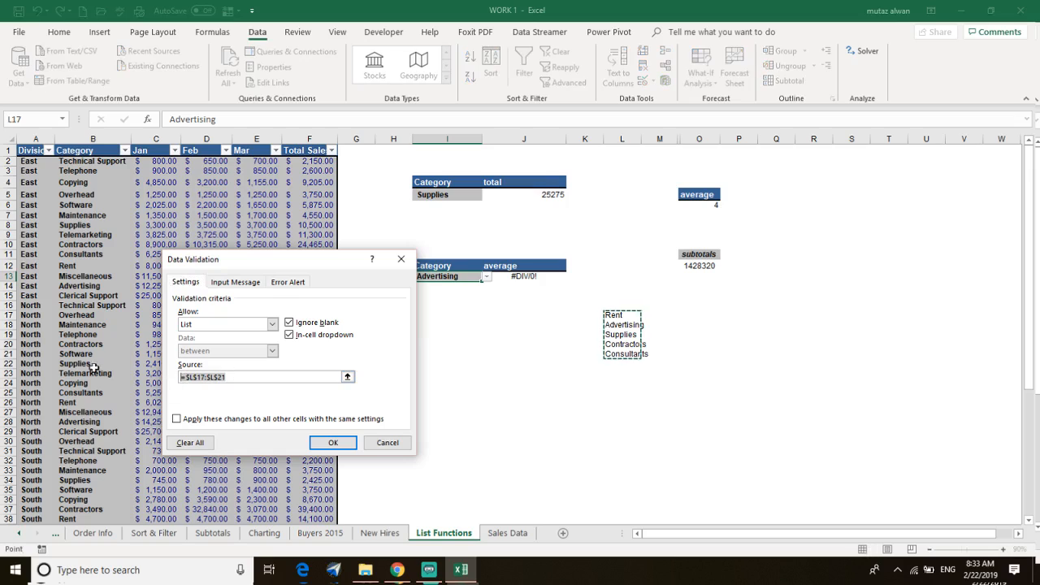
{"action": "left_click", "coordinate": [87, 286], "text": "ctrl"}
{"action": "left_click", "coordinate": [111, 262], "text": "ctrl"}
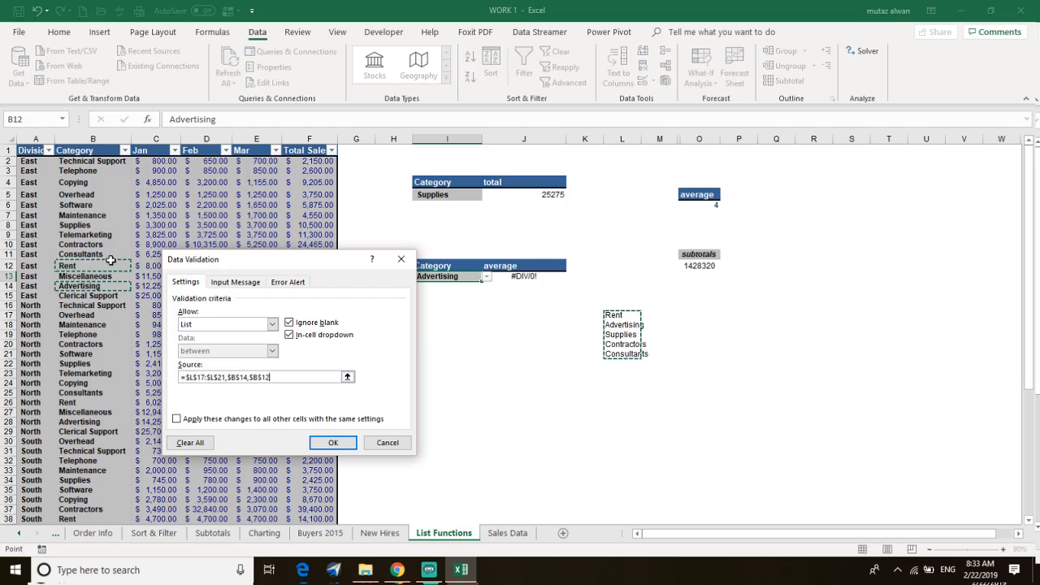
{"action": "left_click", "coordinate": [81, 402], "text": "ctrl"}
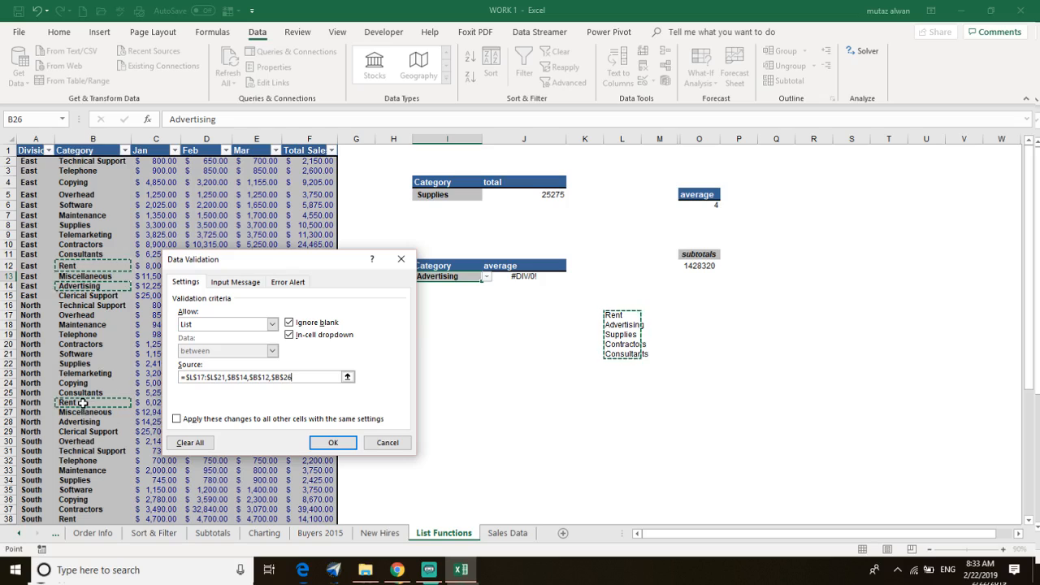
{"action": "left_click", "coordinate": [81, 403], "text": "ctrl"}
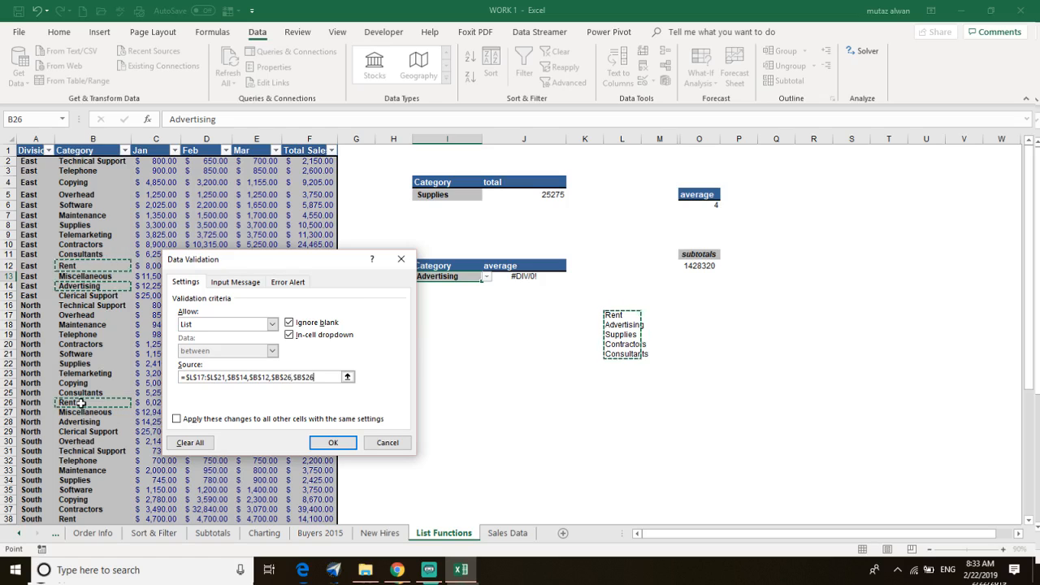
{"action": "left_click", "coordinate": [89, 357], "text": "ctrl"}
{"action": "left_click", "coordinate": [331, 442]}
{"action": "left_click", "coordinate": [507, 321]}
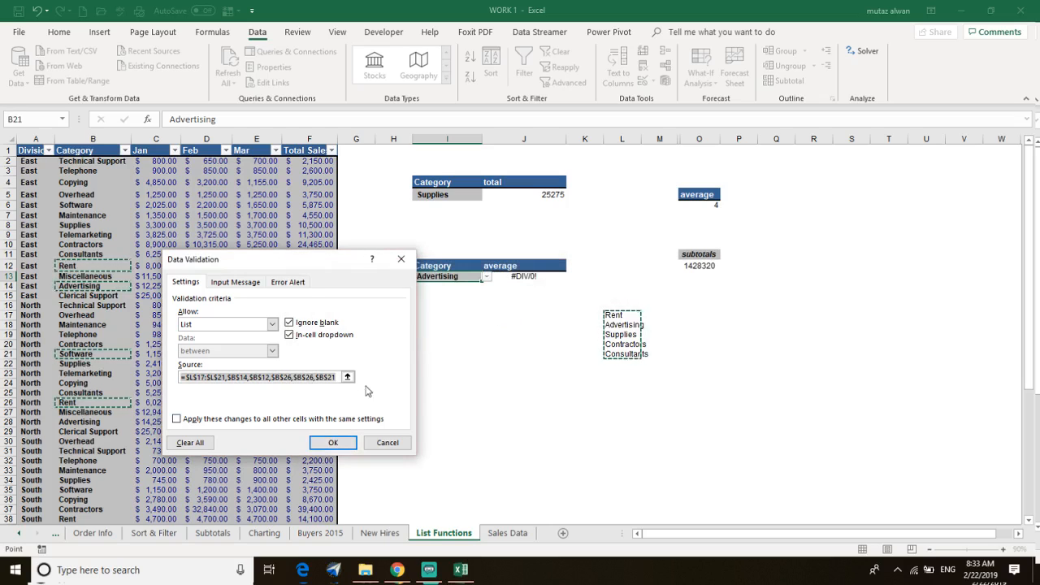
- Try replacing the validation source for I13 with the separate cells B12, B15, B23, B26 and B32
{"action": "key", "text": "BackSpace"}
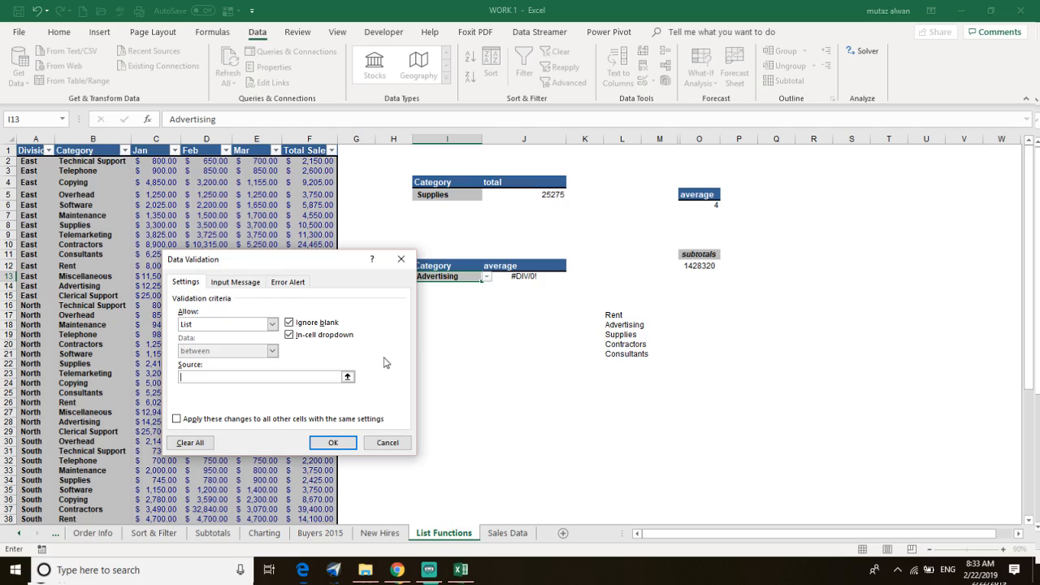
{"action": "left_click", "coordinate": [79, 267]}
{"action": "left_click", "coordinate": [79, 295], "text": "ctrl"}
{"action": "left_click", "coordinate": [81, 375], "text": "ctrl"}
{"action": "left_click", "coordinate": [75, 402], "text": "ctrl"}
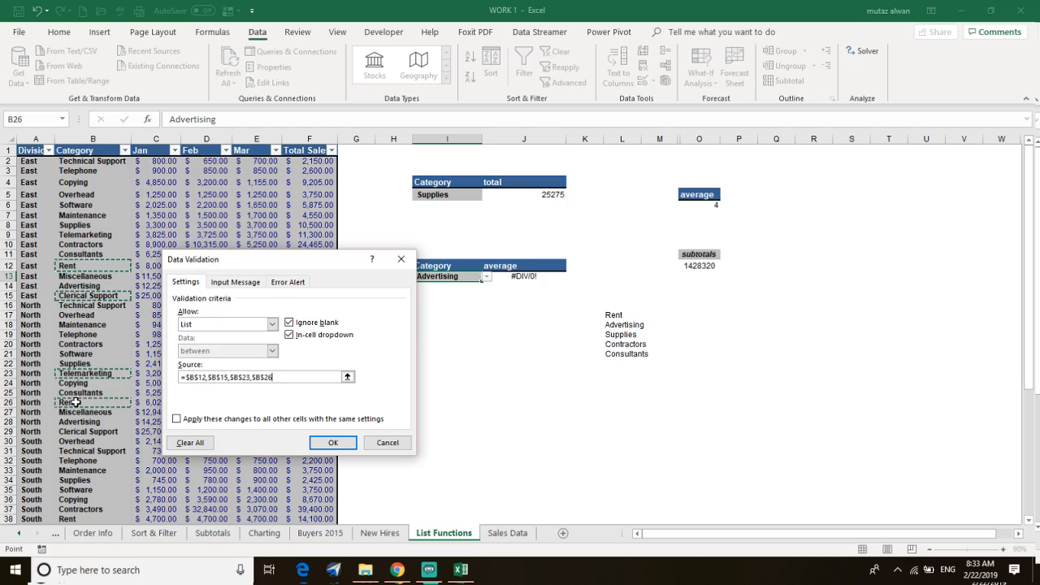
{"action": "left_click", "coordinate": [332, 441]}
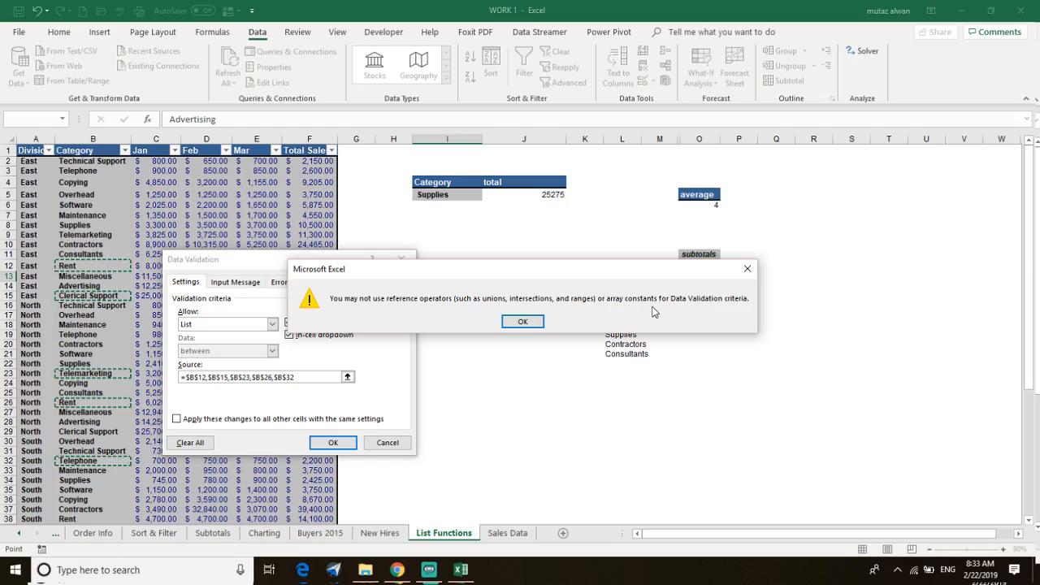
{"action": "left_click", "coordinate": [511, 321]}
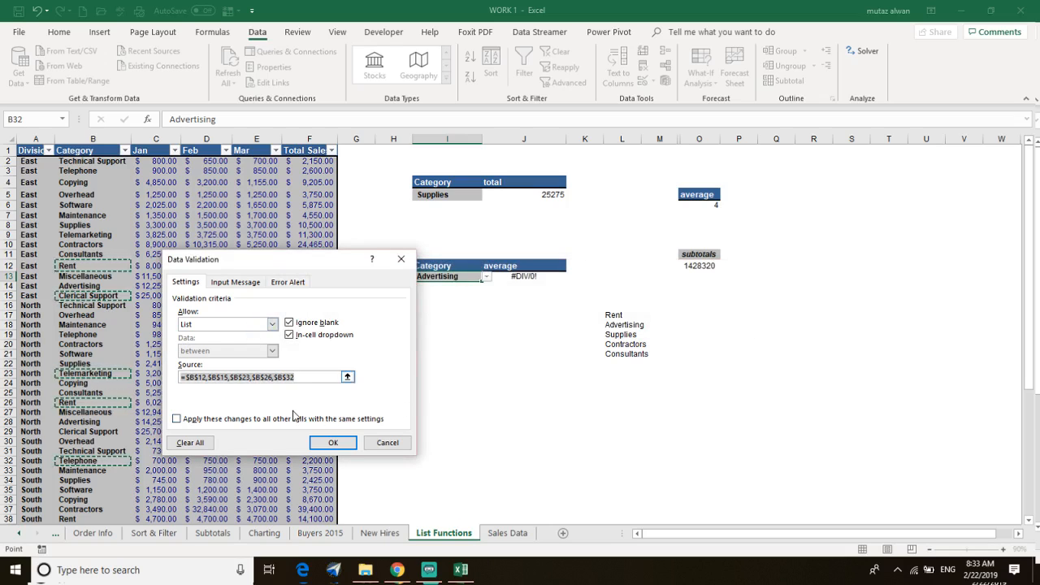
- Set cell I13's validation list source to the Category range B2:B34, and choose Miscellaneous from the list
{"action": "left_click_drag", "start_coordinate": [85, 164], "coordinate": [77, 479]}
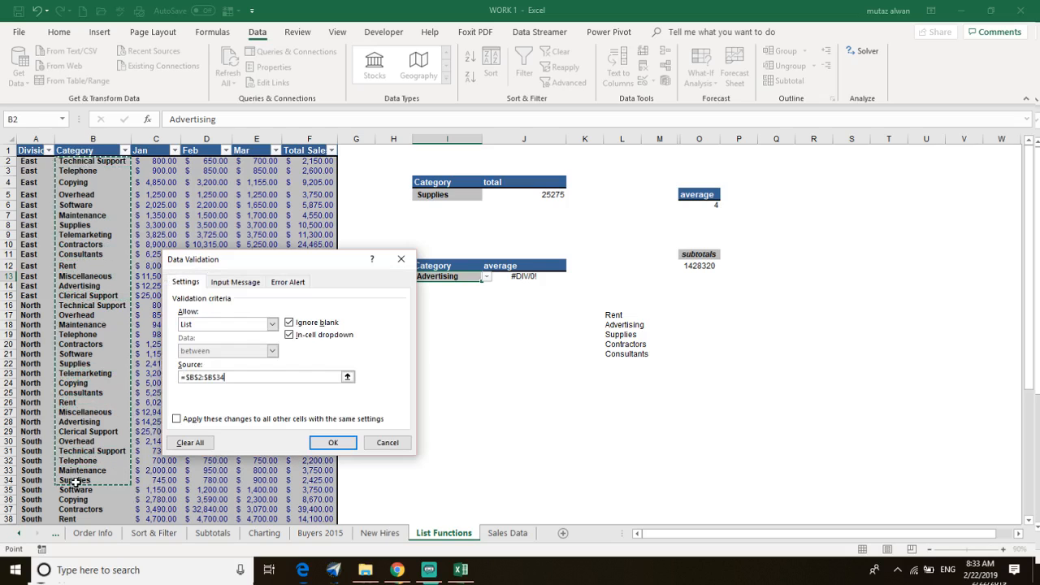
{"action": "left_click", "coordinate": [329, 440]}
{"action": "left_click", "coordinate": [485, 277]}
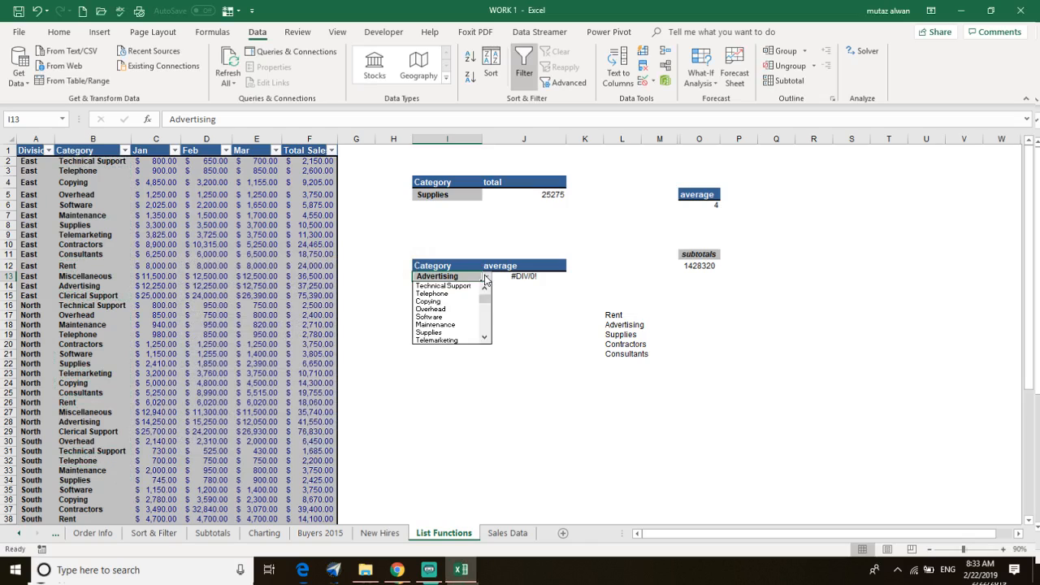
{"action": "scroll", "coordinate": [451, 328], "scroll_direction": "down", "scroll_amount": 2}
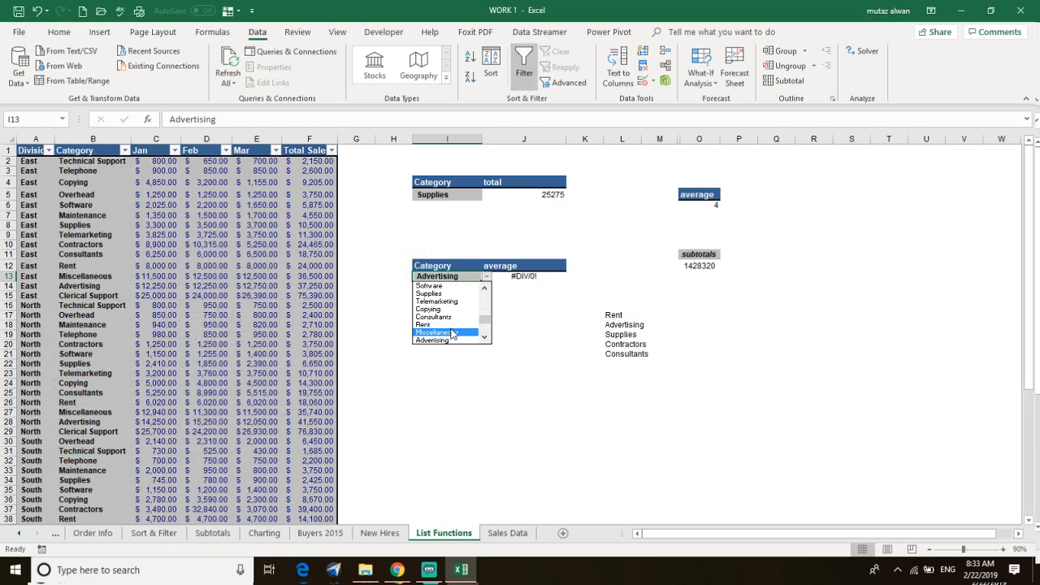
{"action": "left_click", "coordinate": [438, 333]}
- Try Telephone and Technical Support in cell I13's category list, and leave Supplies as the chosen category
{"action": "left_click", "coordinate": [485, 277]}
{"action": "left_click", "coordinate": [451, 294]}
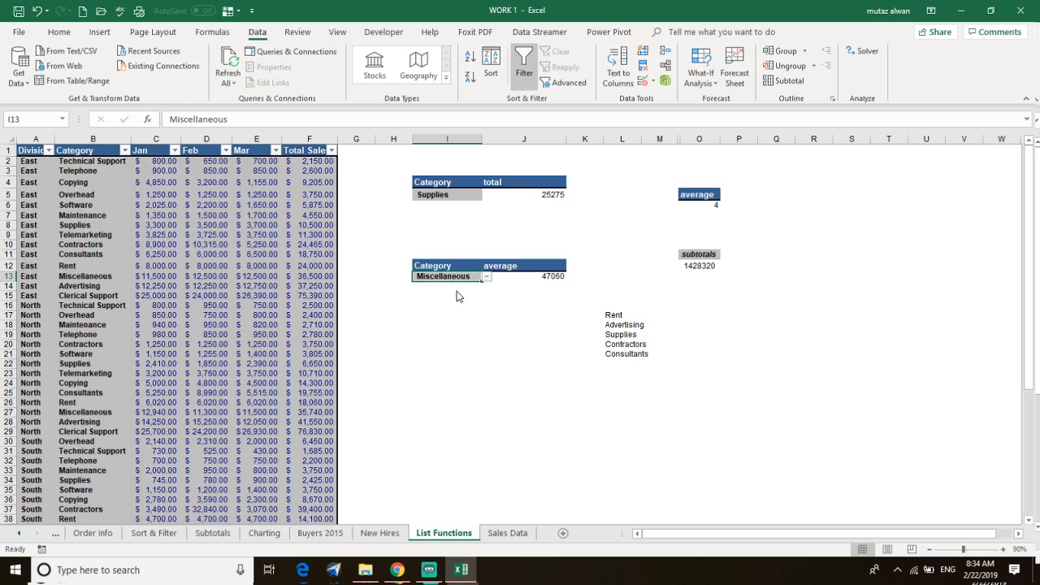
{"action": "left_click", "coordinate": [485, 277]}
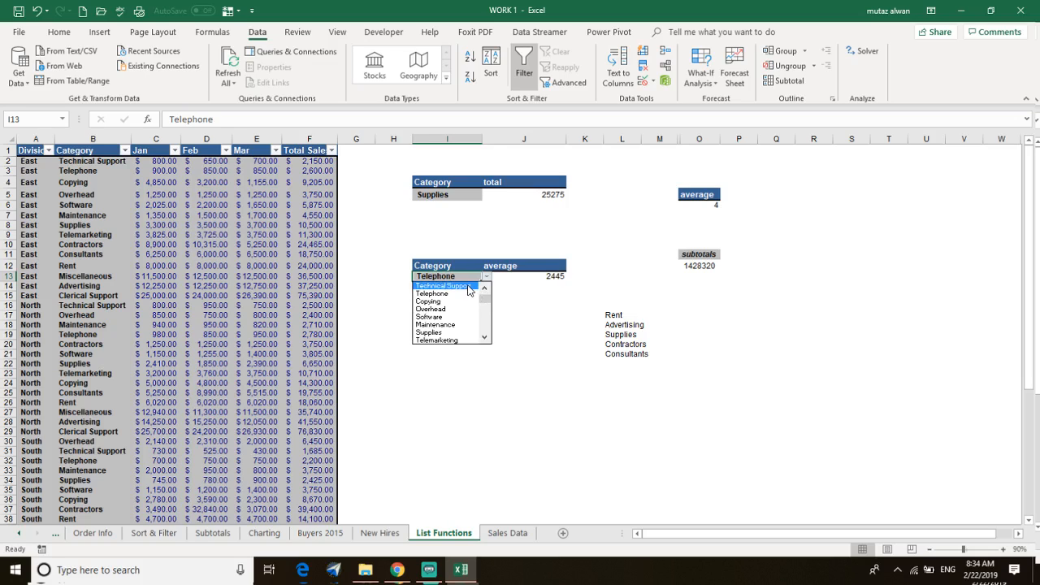
{"action": "left_click", "coordinate": [478, 286]}
{"action": "left_click", "coordinate": [485, 277]}
{"action": "left_click", "coordinate": [461, 329]}
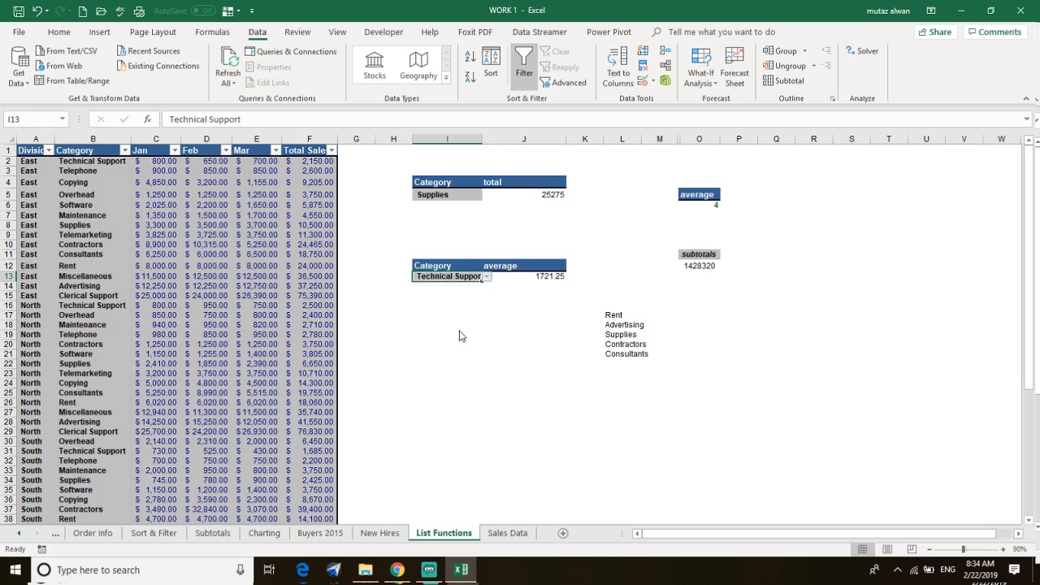
- Set cell I5's validation list source to the Category range B2:B22
{"action": "left_click", "coordinate": [453, 196]}
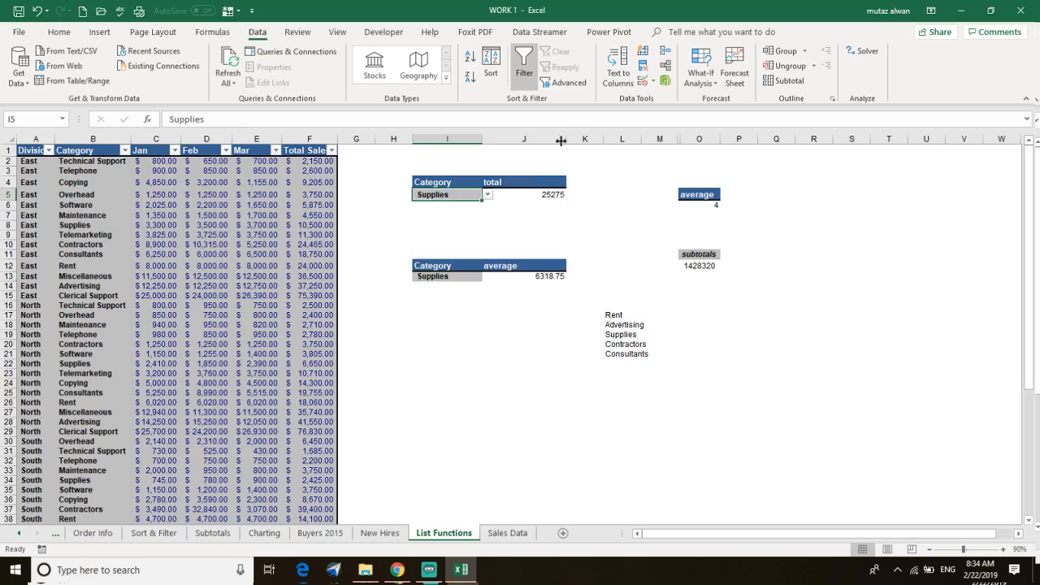
{"action": "left_click", "coordinate": [652, 81]}
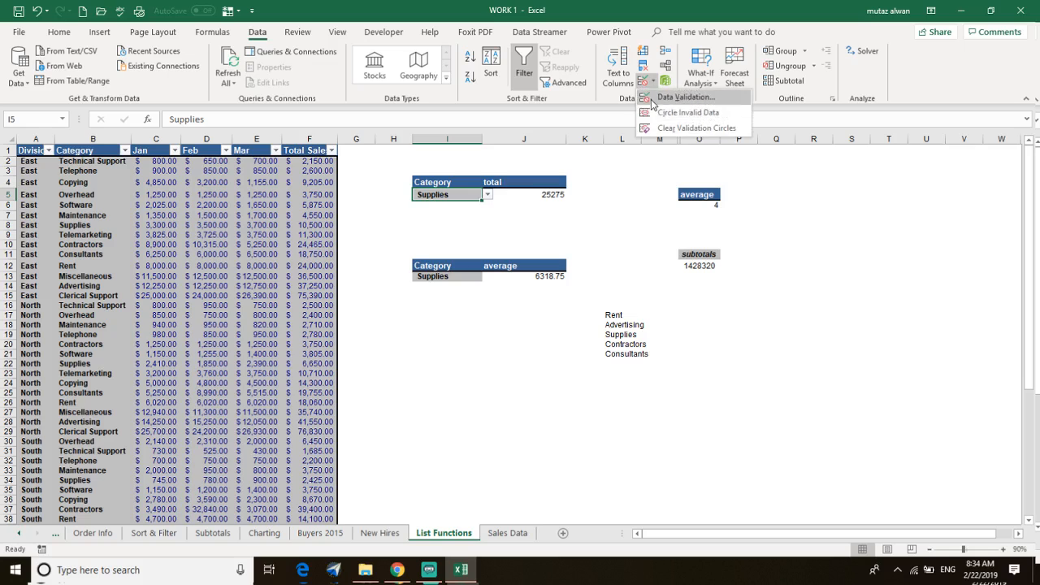
{"action": "left_click", "coordinate": [684, 96]}
{"action": "left_click_drag", "start_coordinate": [233, 376], "coordinate": [157, 373]}
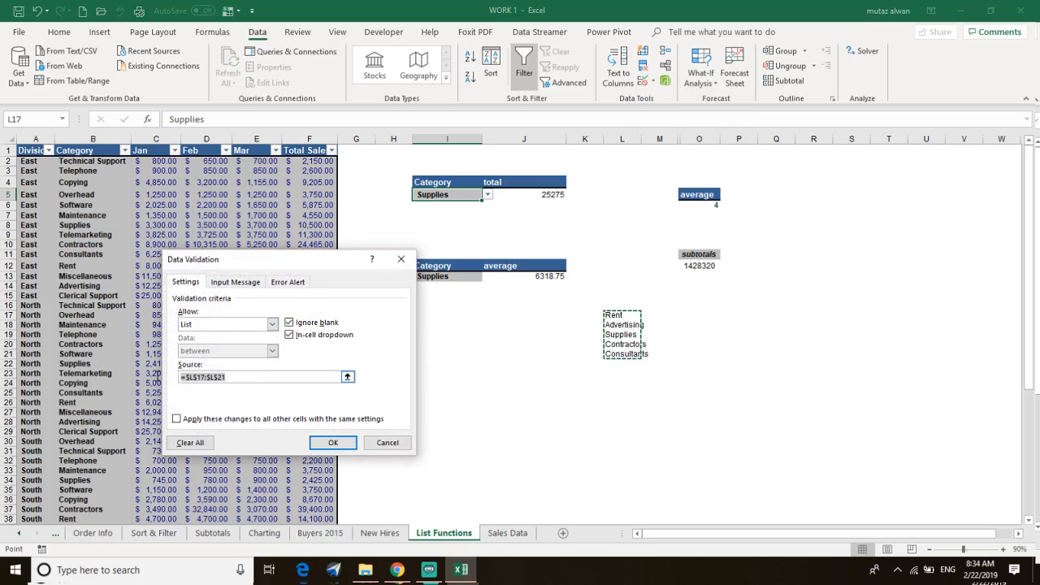
{"action": "left_click_drag", "start_coordinate": [94, 161], "coordinate": [72, 363]}
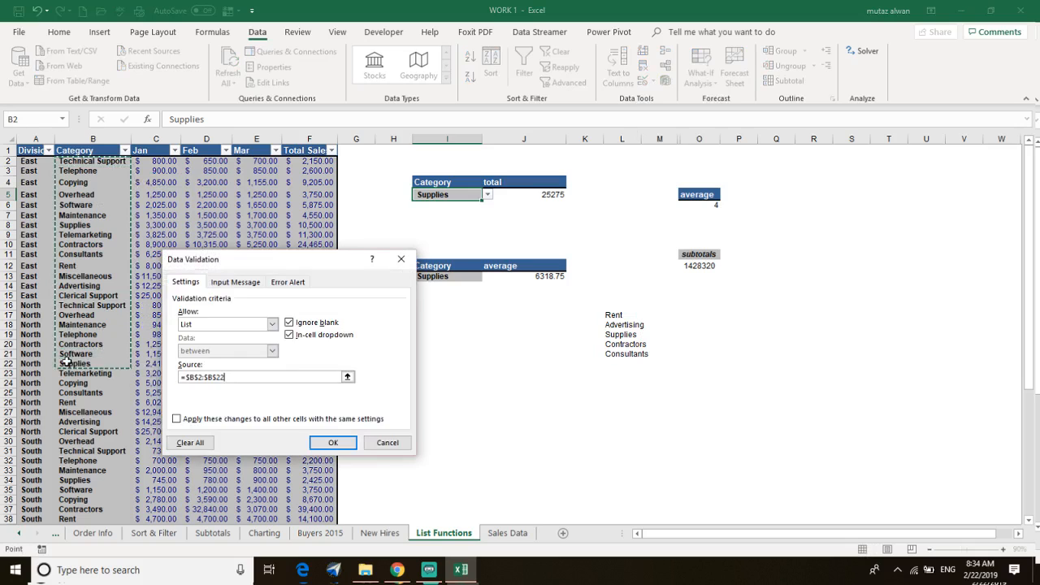
{"action": "left_click", "coordinate": [333, 443]}
- Try Overhead in cell I5's category list, and leave Software as the chosen category
{"action": "left_click", "coordinate": [487, 195]}
{"action": "left_click", "coordinate": [486, 193]}
{"action": "left_click", "coordinate": [488, 195]}
{"action": "left_click", "coordinate": [461, 228]}
{"action": "left_click", "coordinate": [487, 195]}
{"action": "scroll", "coordinate": [436, 250], "scroll_direction": "down", "scroll_amount": 2}
{"action": "scroll", "coordinate": [452, 213], "scroll_direction": "up", "scroll_amount": 2}
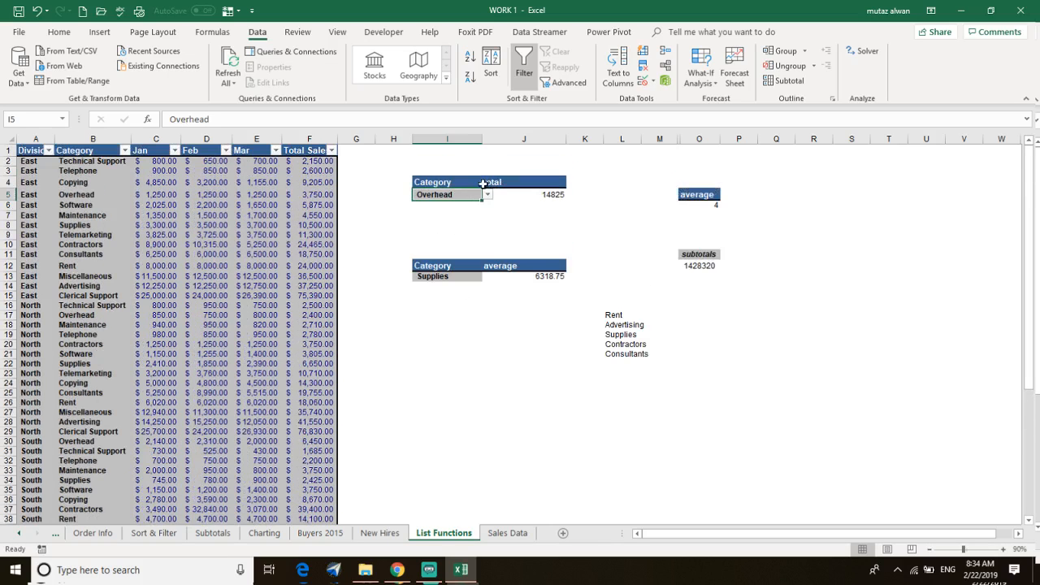
{"action": "left_click", "coordinate": [487, 195]}
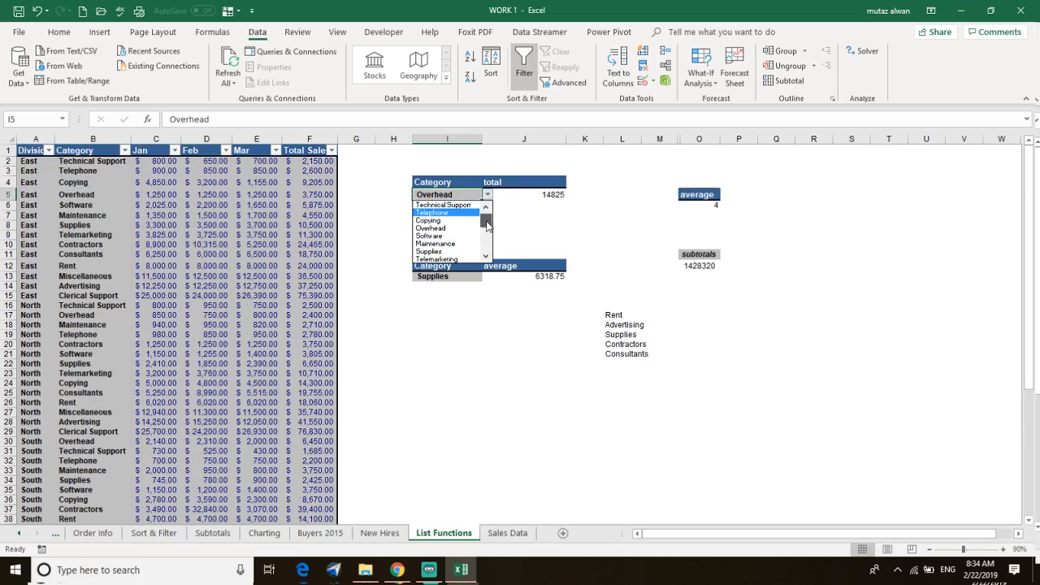
{"action": "left_click", "coordinate": [449, 237]}
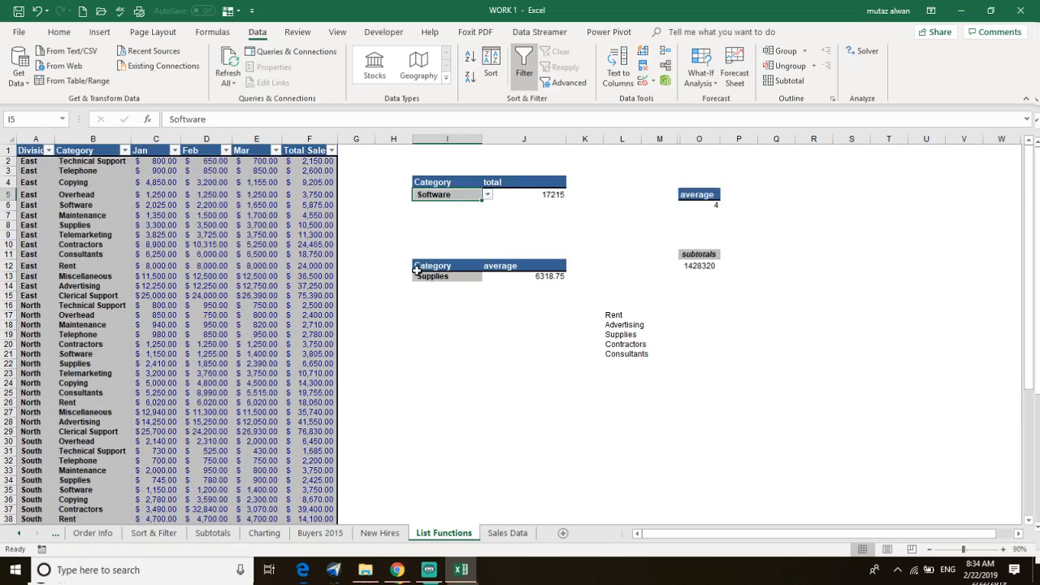
{"action": "scroll", "coordinate": [85, 445], "scroll_direction": "down", "scroll_amount": 8}
{"action": "scroll", "coordinate": [113, 380], "scroll_direction": "up", "scroll_amount": 8}
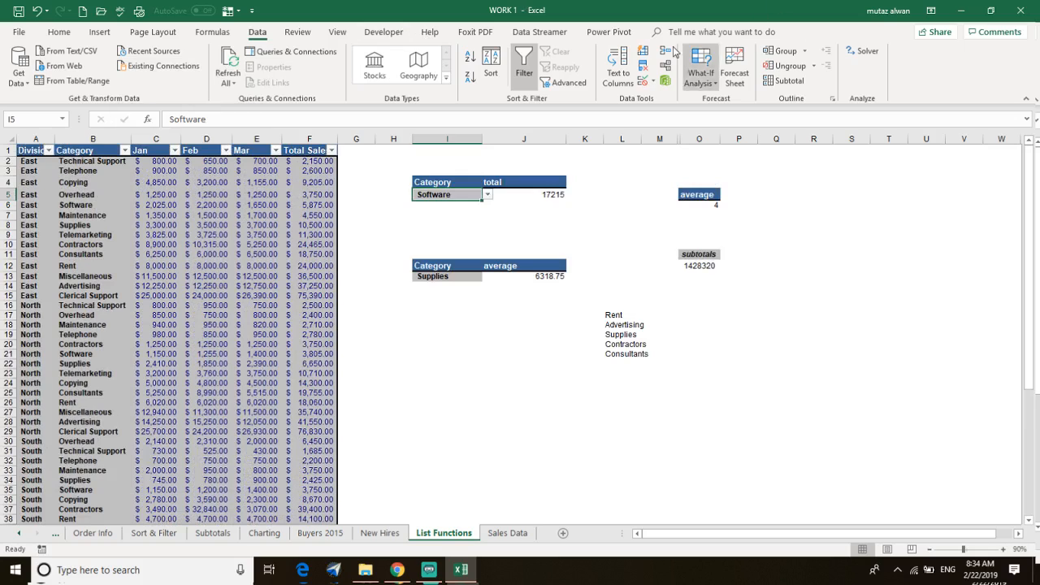
- Go to the Sort & Filter sheet and review the circled MAKE entries and the data validation options
{"action": "left_click", "coordinate": [218, 536]}
{"action": "left_click", "coordinate": [264, 534]}
{"action": "left_click", "coordinate": [212, 533]}
{"action": "left_click", "coordinate": [154, 533]}
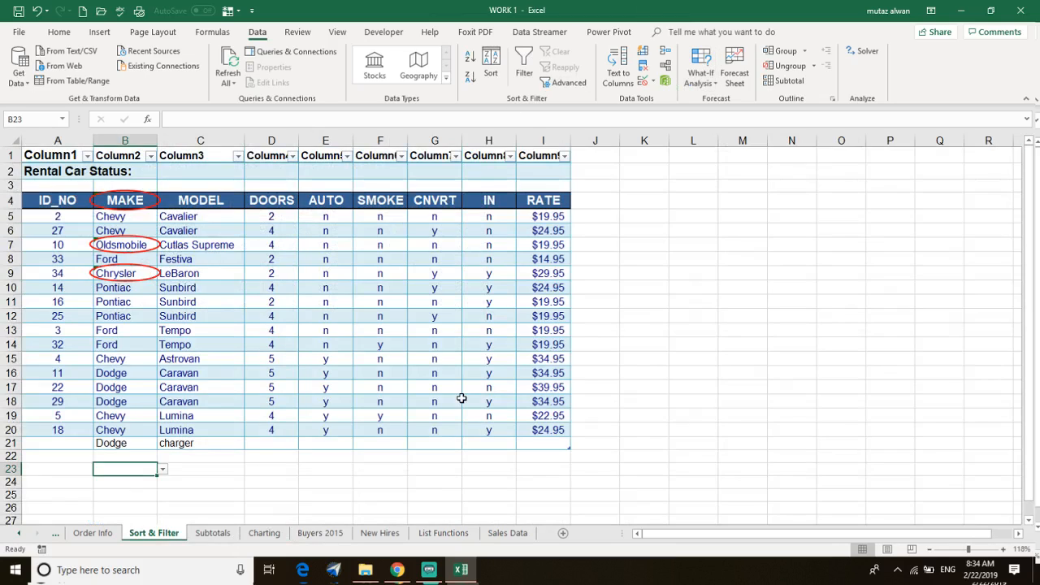
{"action": "left_click", "coordinate": [652, 81]}
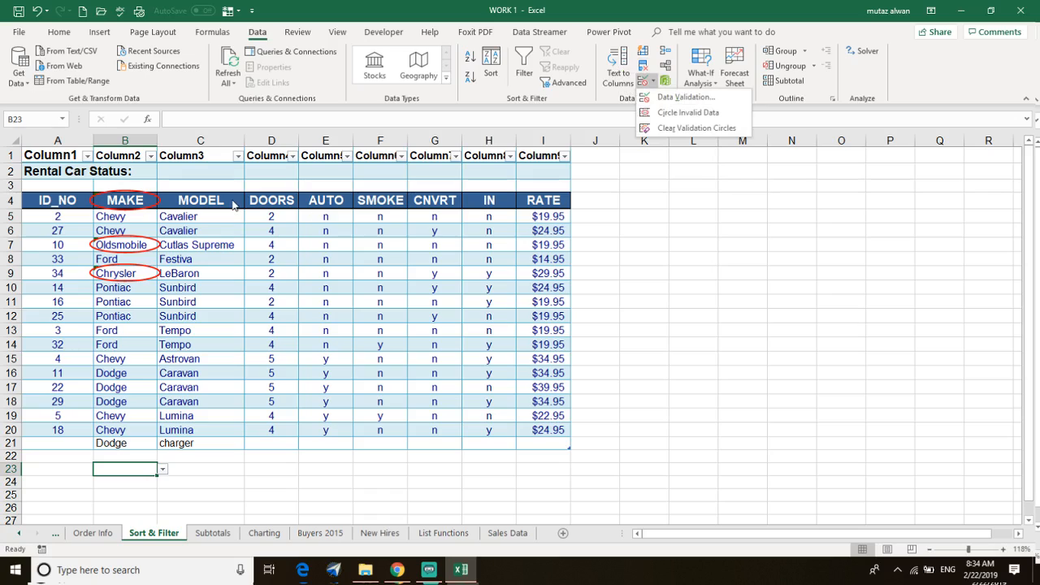
{"action": "left_click", "coordinate": [755, 307]}
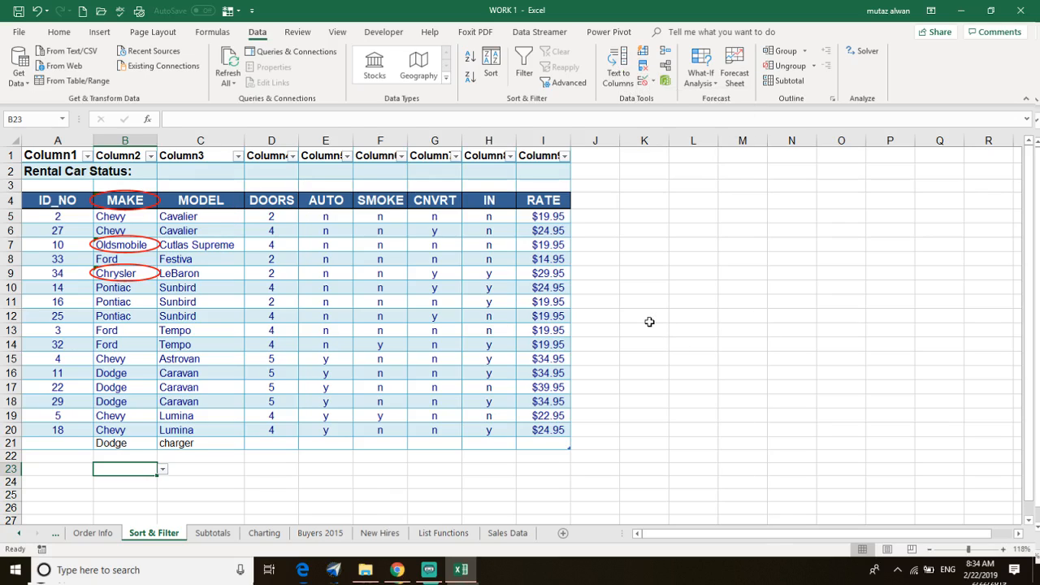